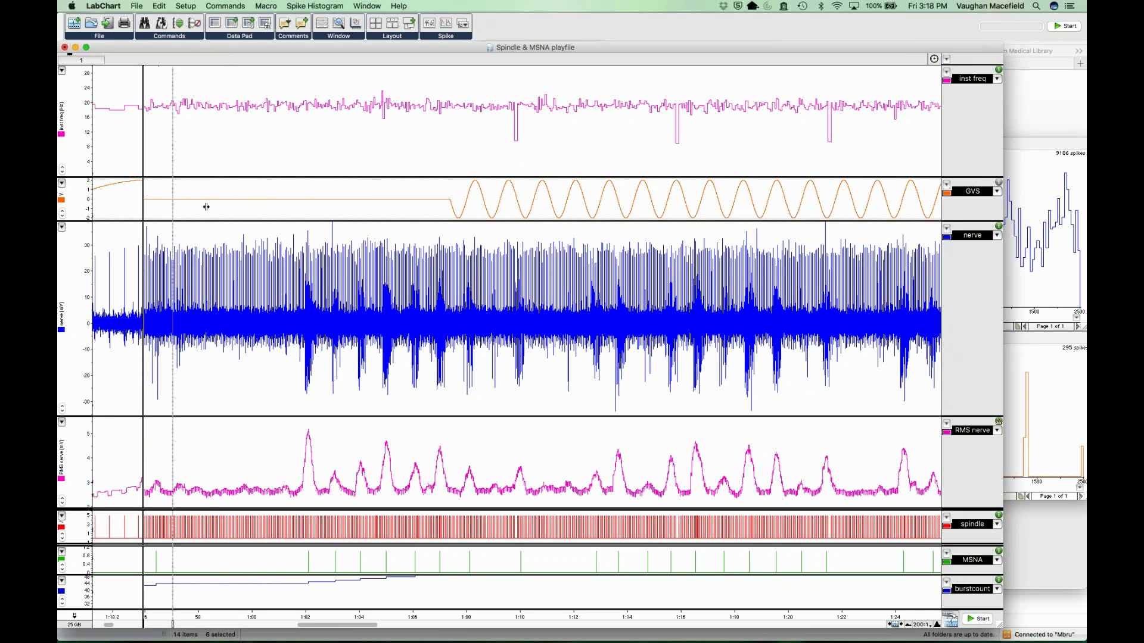
Inspect the traces in the close-up split pane at 50:1 and 20:1 horizontal compression, widening and narrowing the pane
left_click_drag(256, 211, 270, 212)
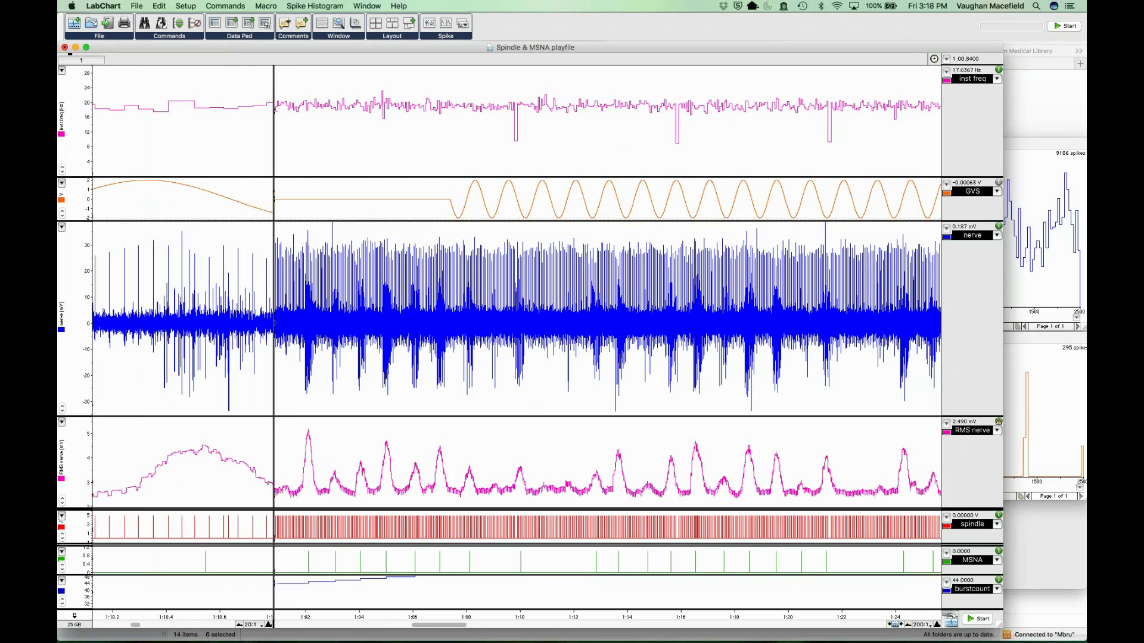
left_click_drag(295, 190, 295, 190)
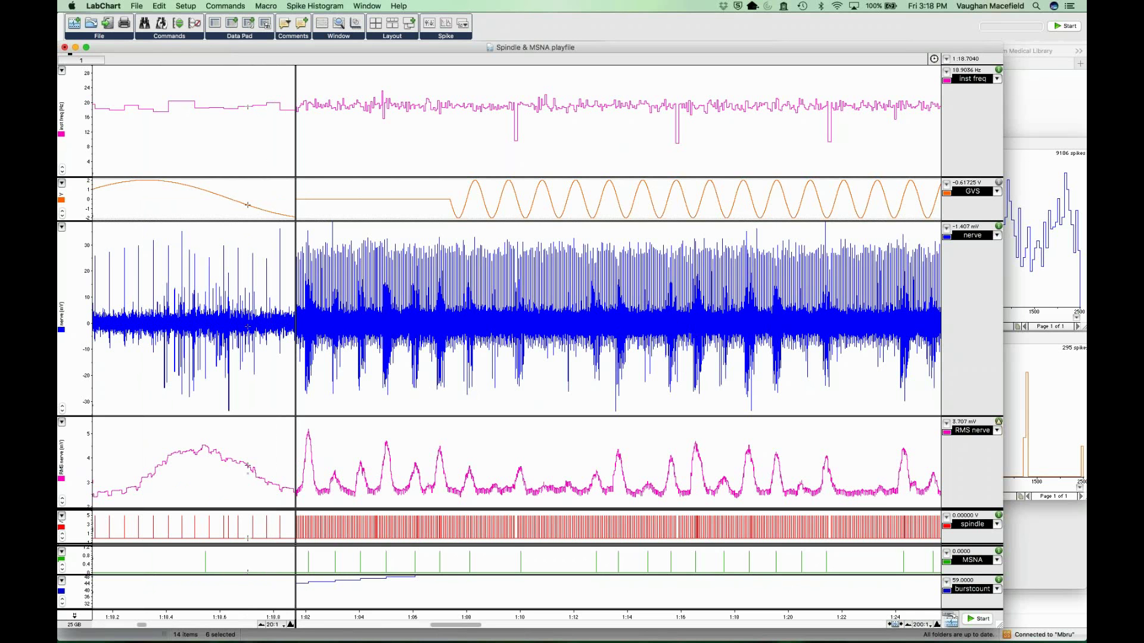
left_click(262, 625)
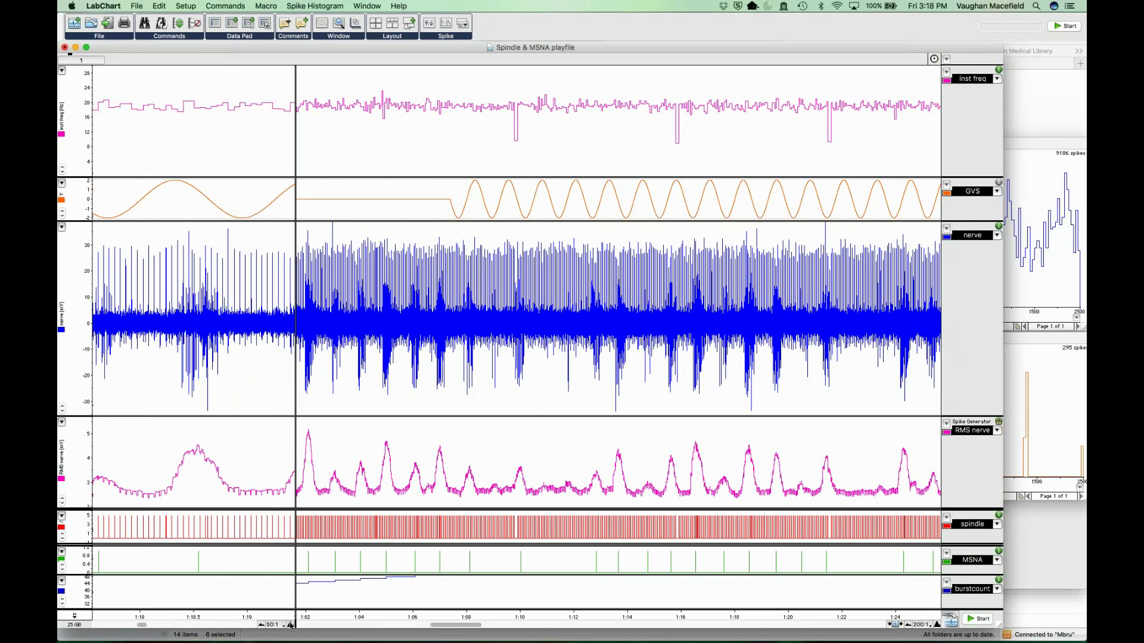
left_click(291, 625)
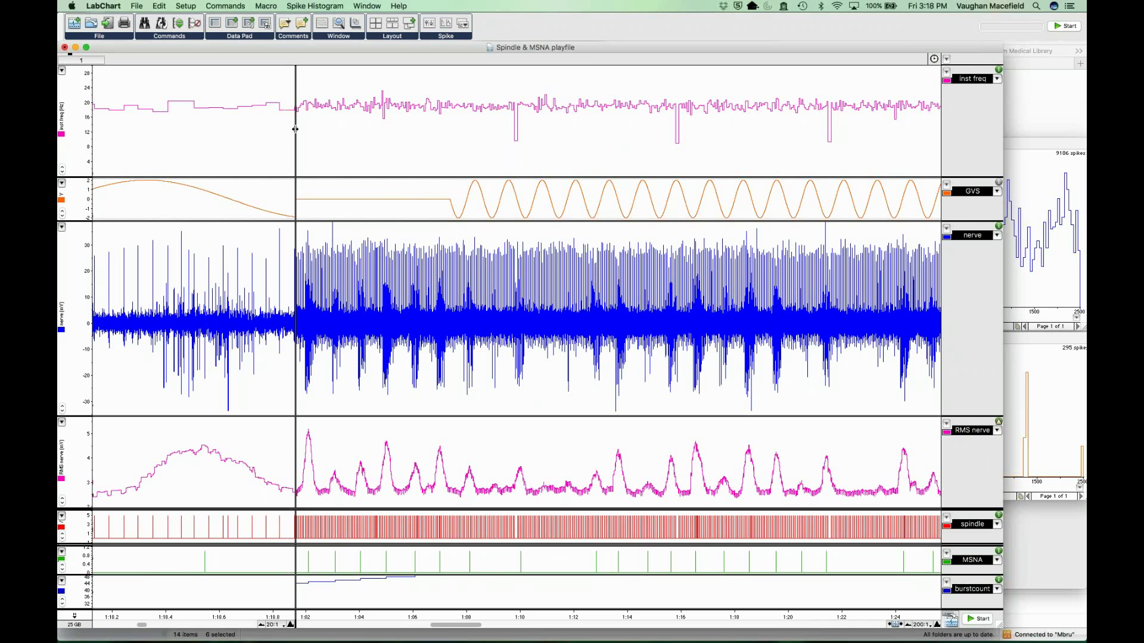
left_click_drag(199, 122, 177, 119)
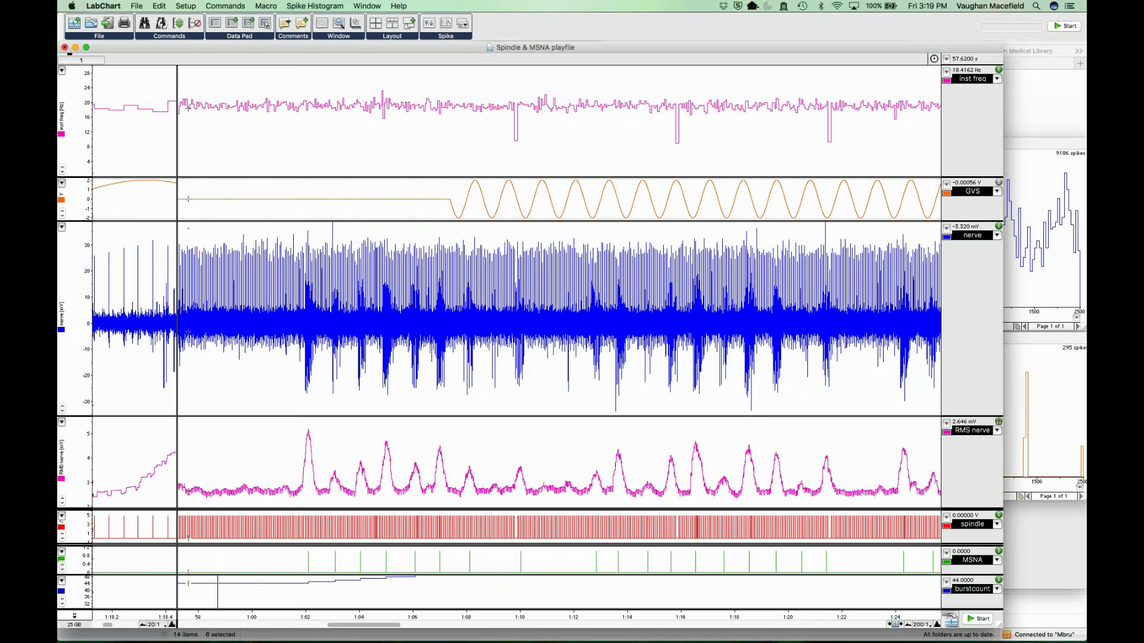
Select the nerve channel from about 0:58 to 1:24, play the selection as sound, and clear the selection
key("XF86AudioRaiseVolume")
left_click_drag(189, 320, 885, 412)
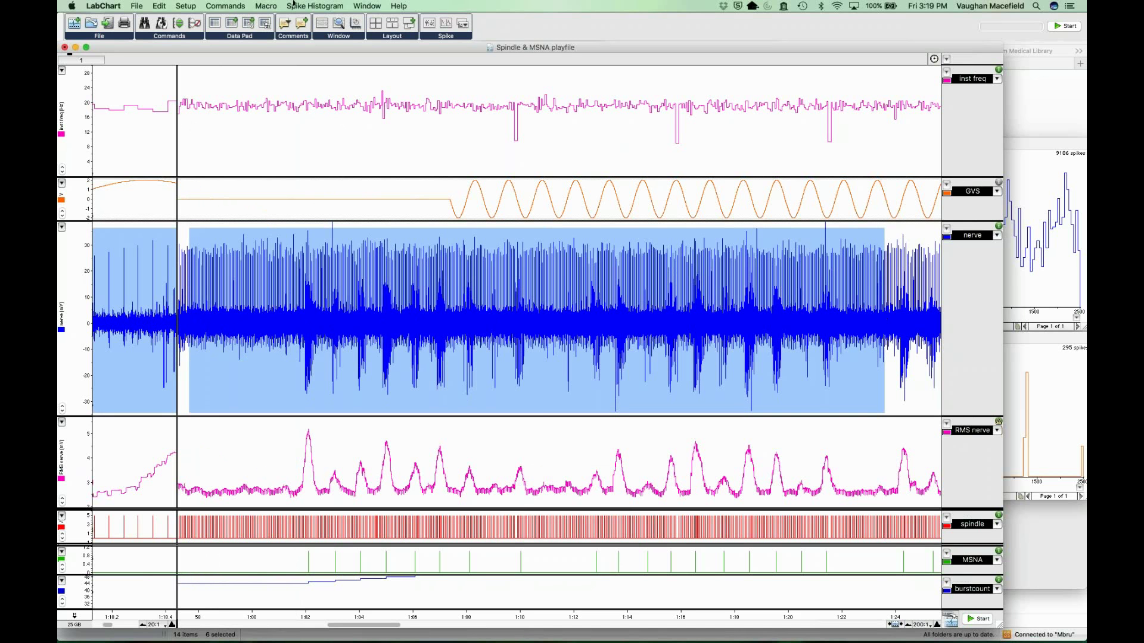
left_click(233, 5)
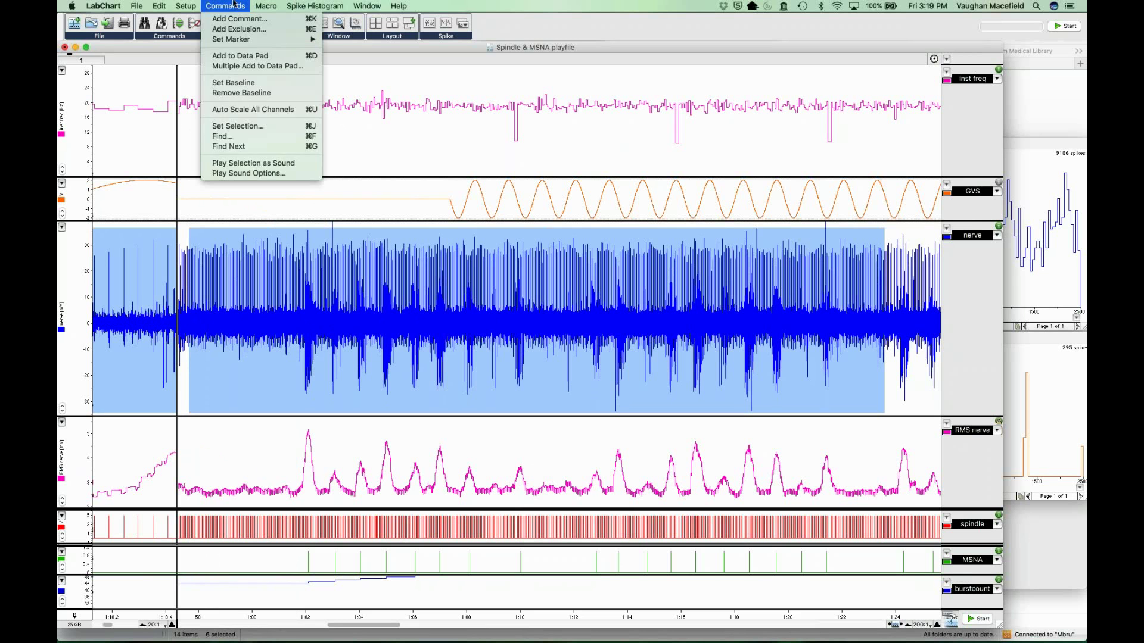
left_click(246, 163)
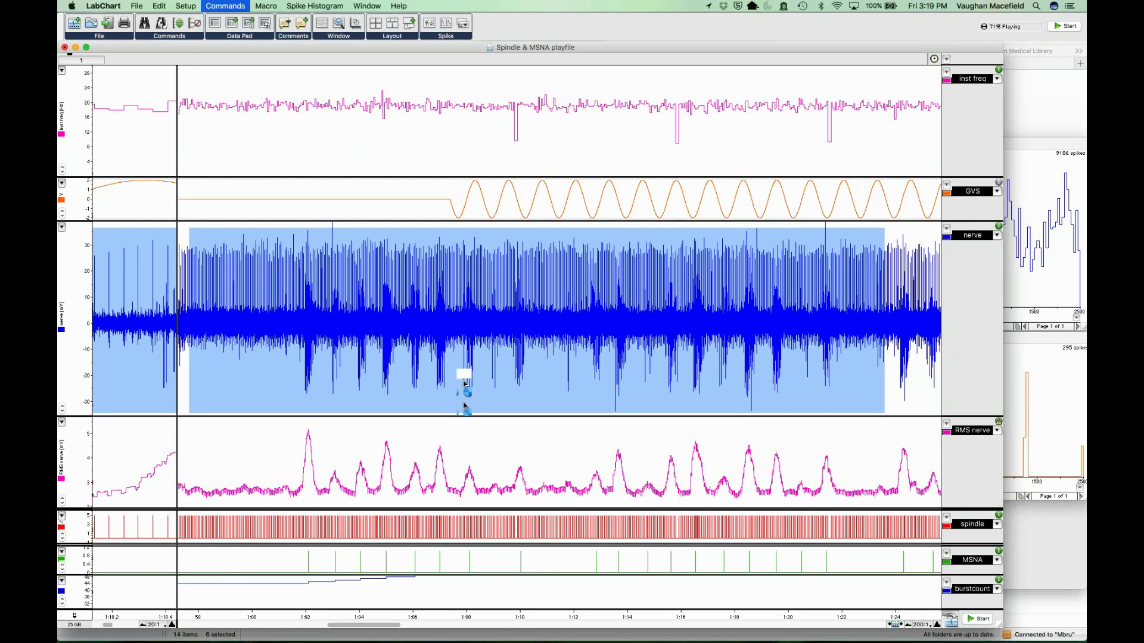
key("XF86MonBrightnessUp")
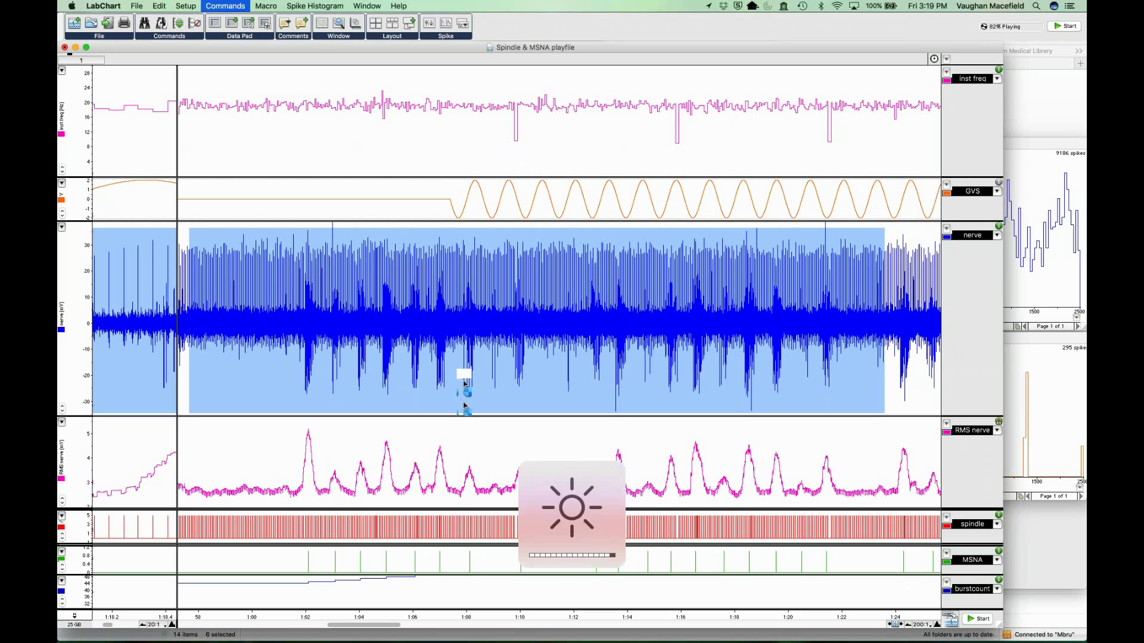
key("XF86AudioRaiseVolume")
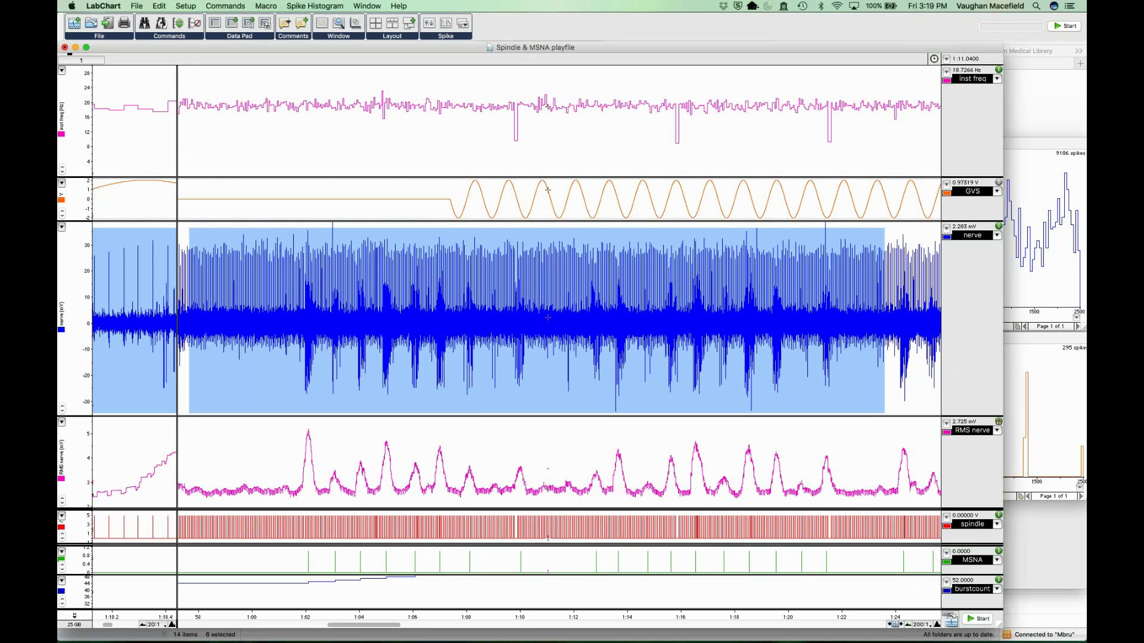
left_click(594, 318)
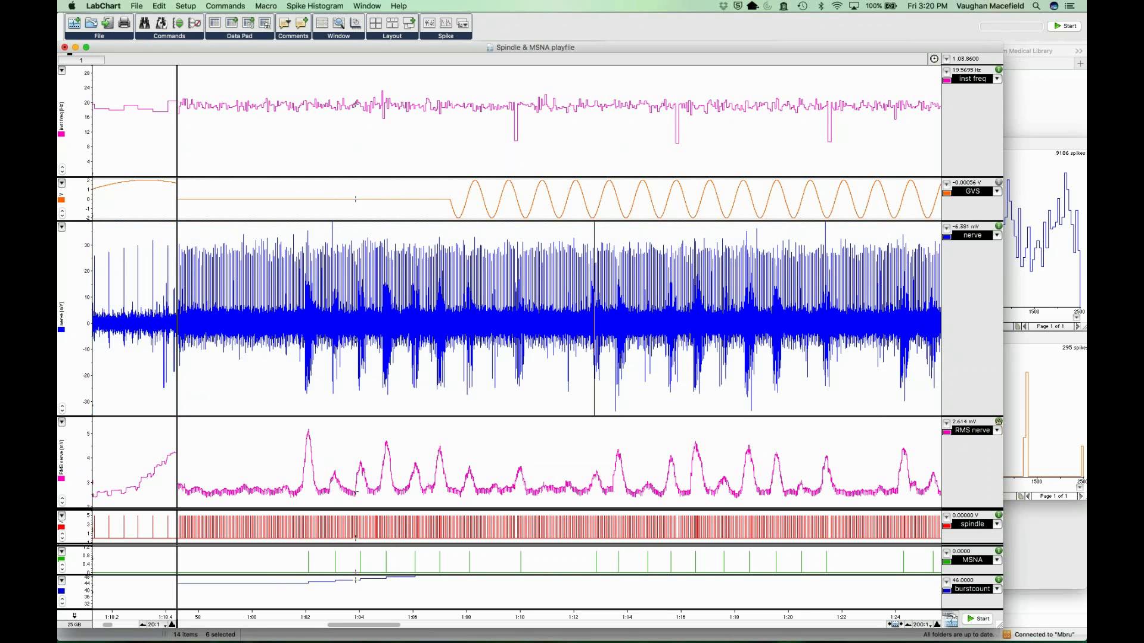
Create a new spike train named "muscle spindle" in Spike Train Setup
left_click(301, 5)
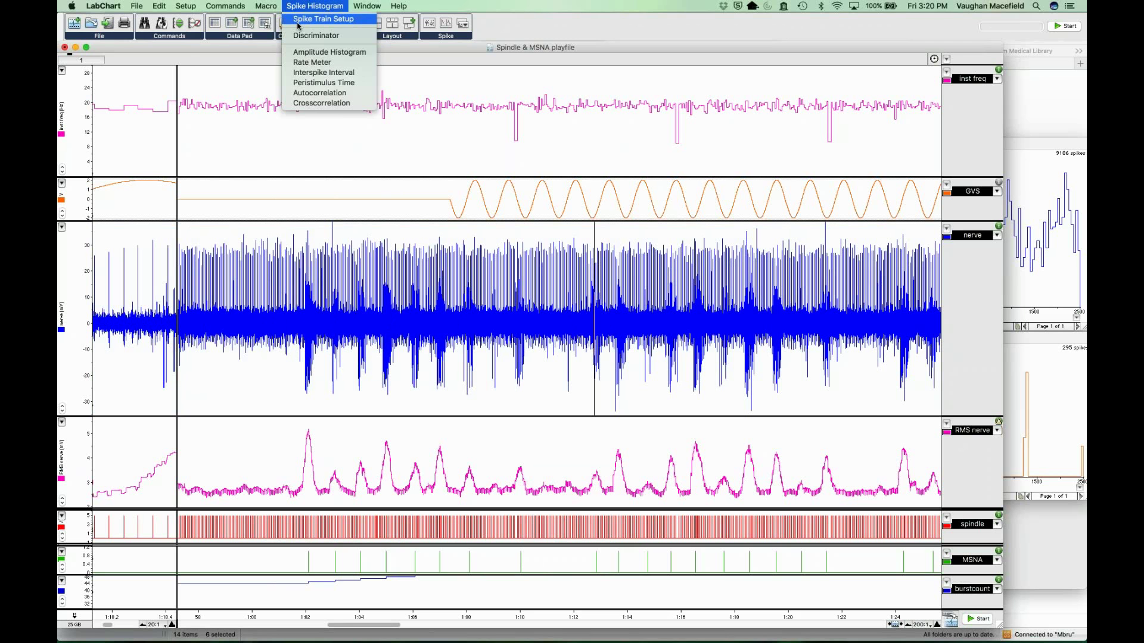
left_click(299, 22)
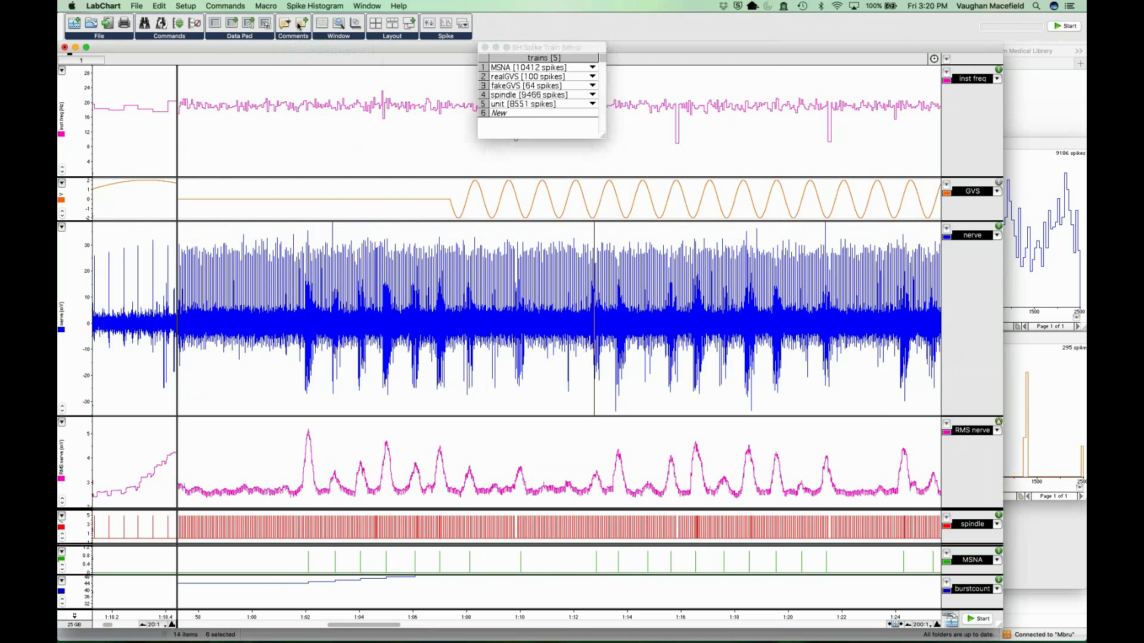
double_click(543, 113)
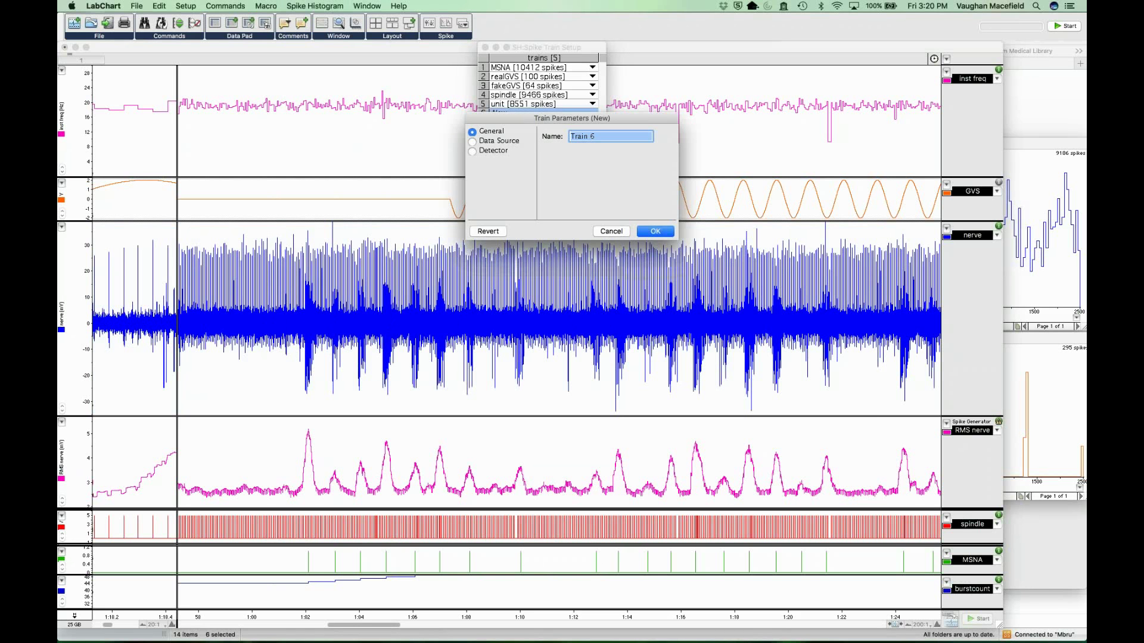
type("mu")
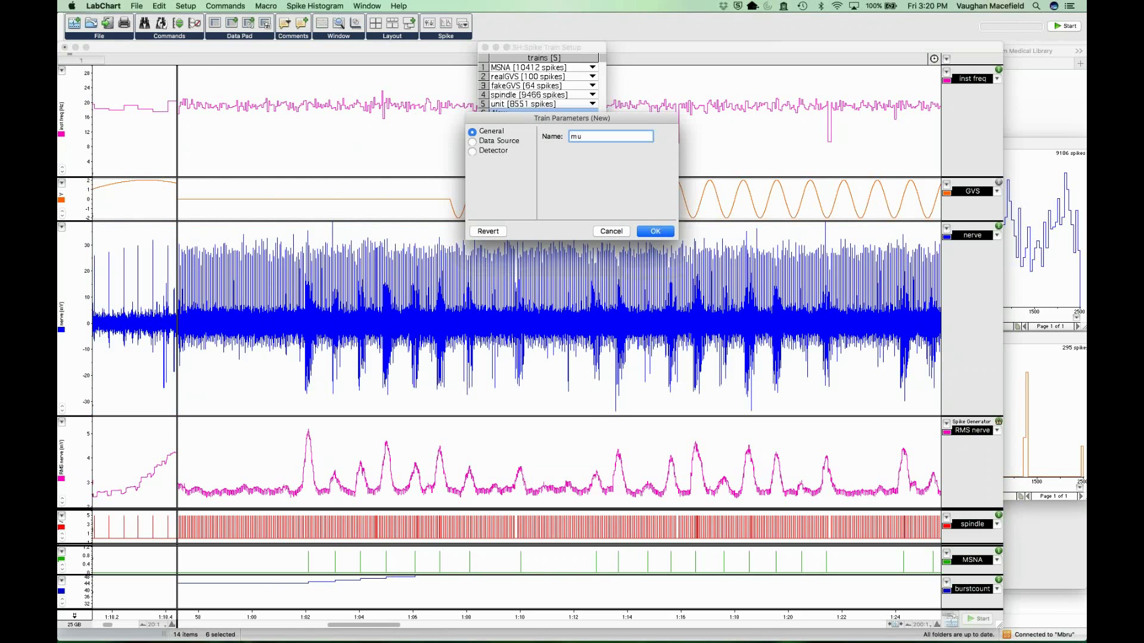
type("scle spindle")
Use the whole nerve channel as the new train's data source and set its noise threshold to 10 mV
left_click(500, 142)
left_click(641, 134)
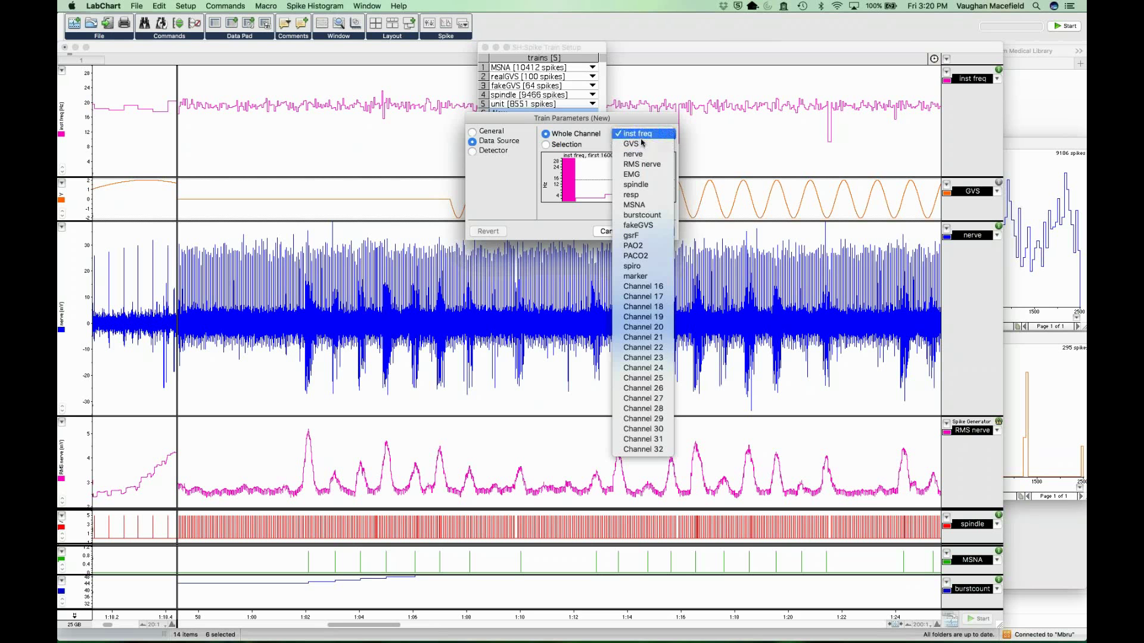
left_click(633, 154)
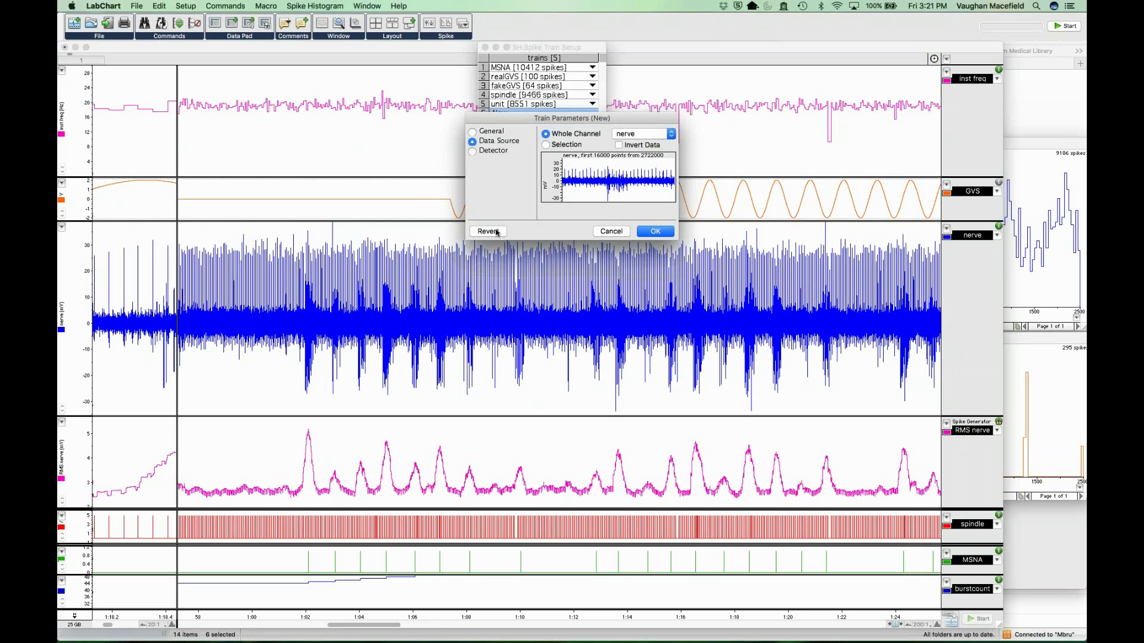
left_click(493, 154)
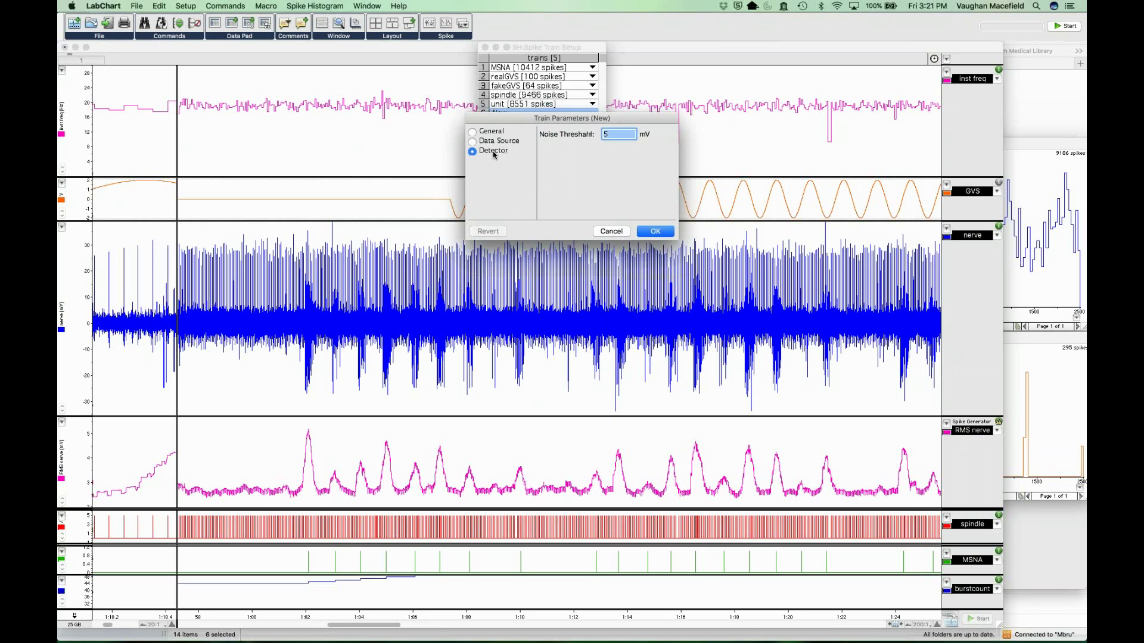
type("10")
left_click(654, 232)
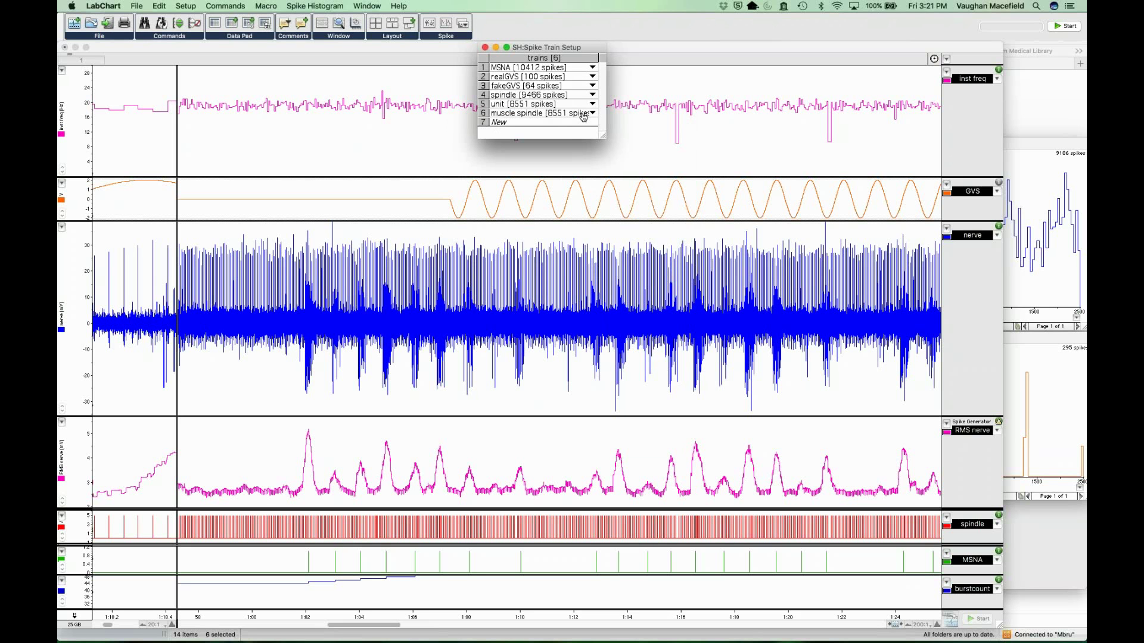
Open the Spike Histogram Discriminator and display the muscle spindle train in it
left_click(315, 6)
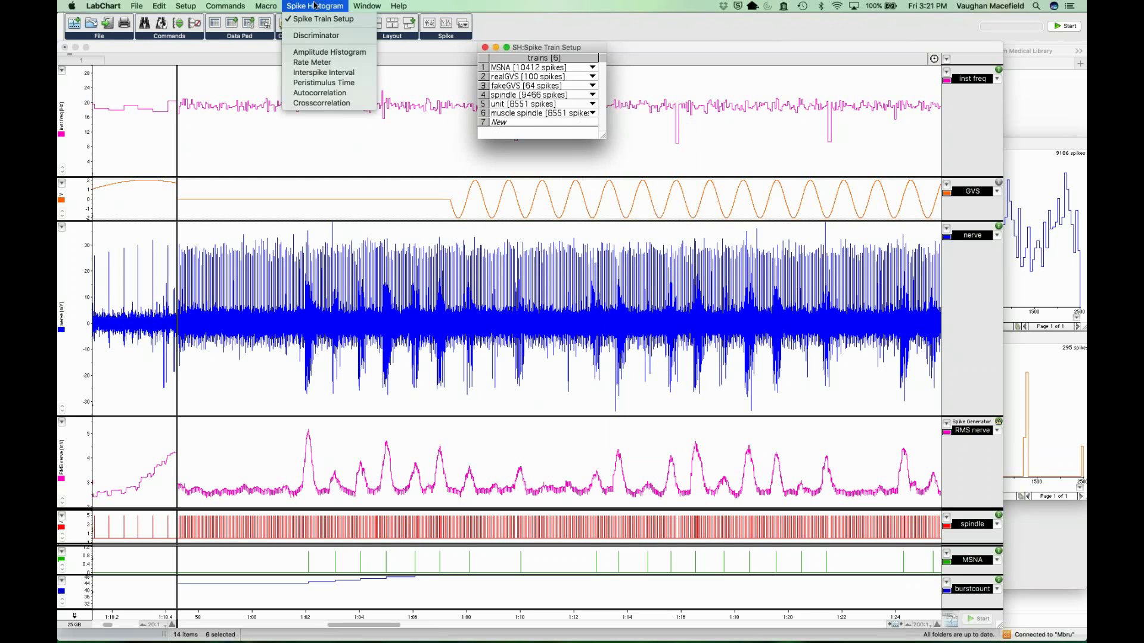
left_click(318, 36)
left_click(394, 160)
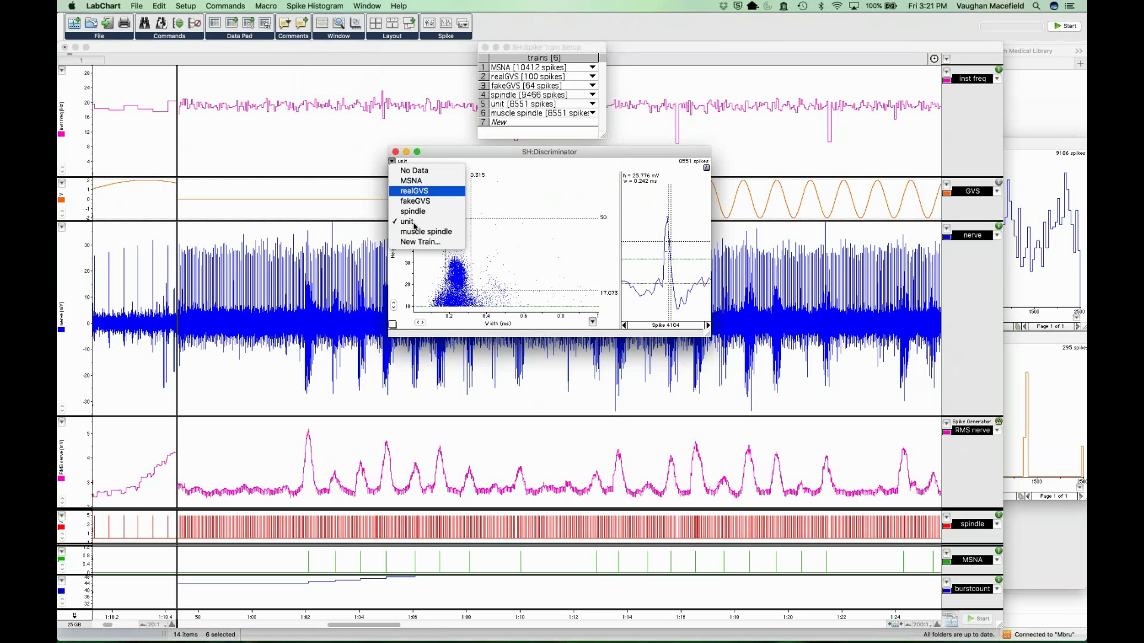
left_click(415, 234)
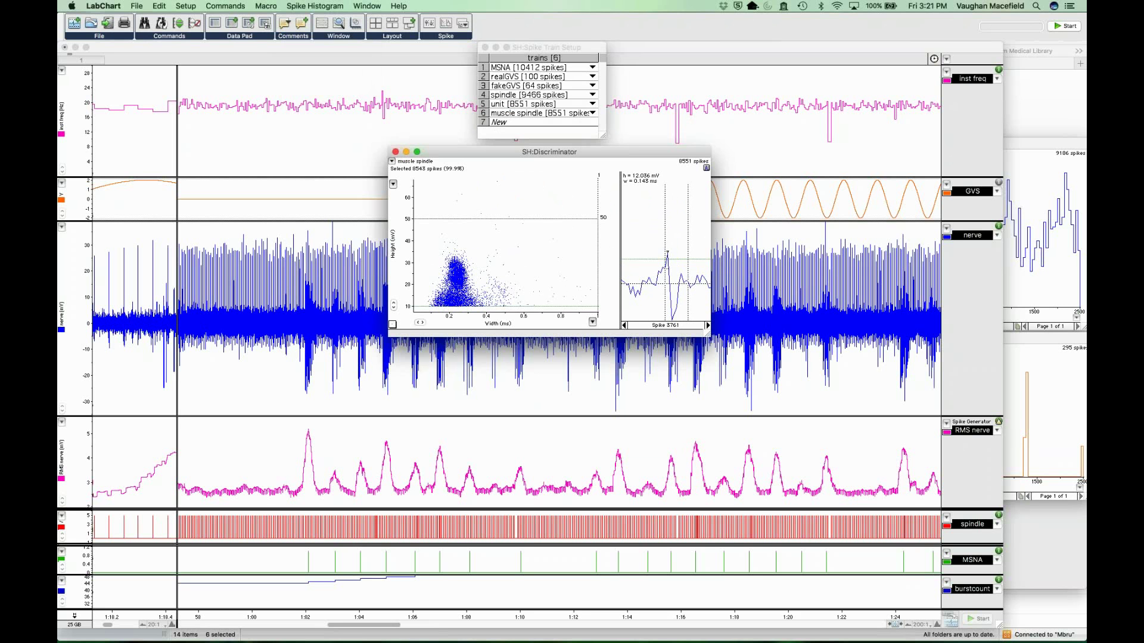
Limit the selected spikes to a maximum height of about 43.2 mV and widths between about 0.18 and 0.32 ms
left_click_drag(425, 219, 426, 232)
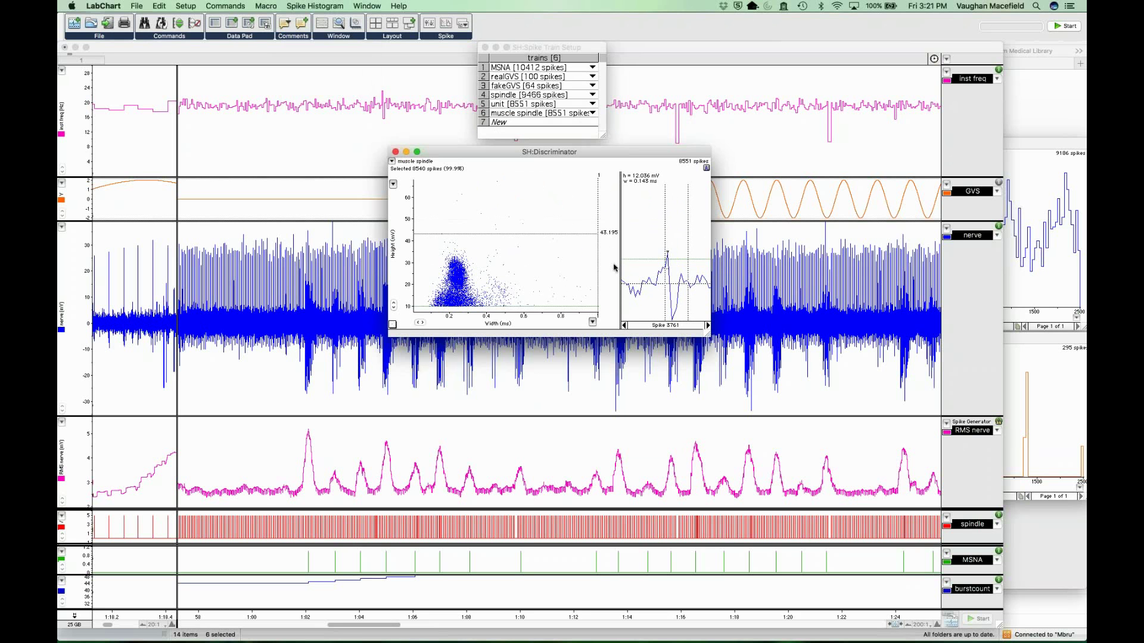
mouse_move(476, 260)
left_mouse_down()
mouse_move(439, 262)
mouse_move(495, 263)
mouse_move(472, 263)
left_mouse_up()
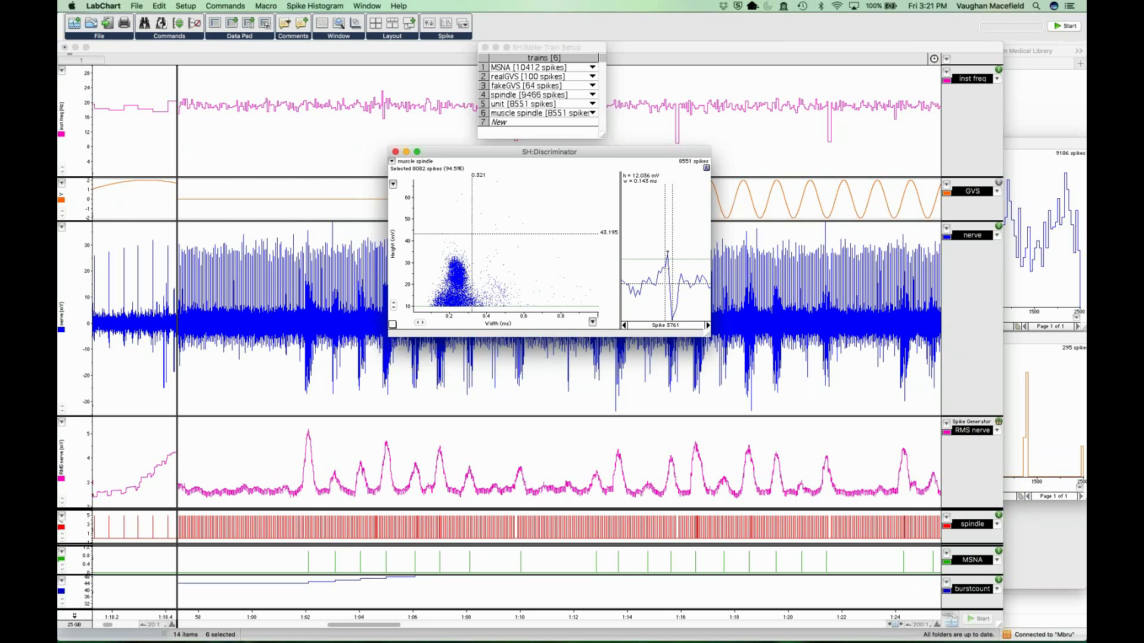
left_click(431, 262)
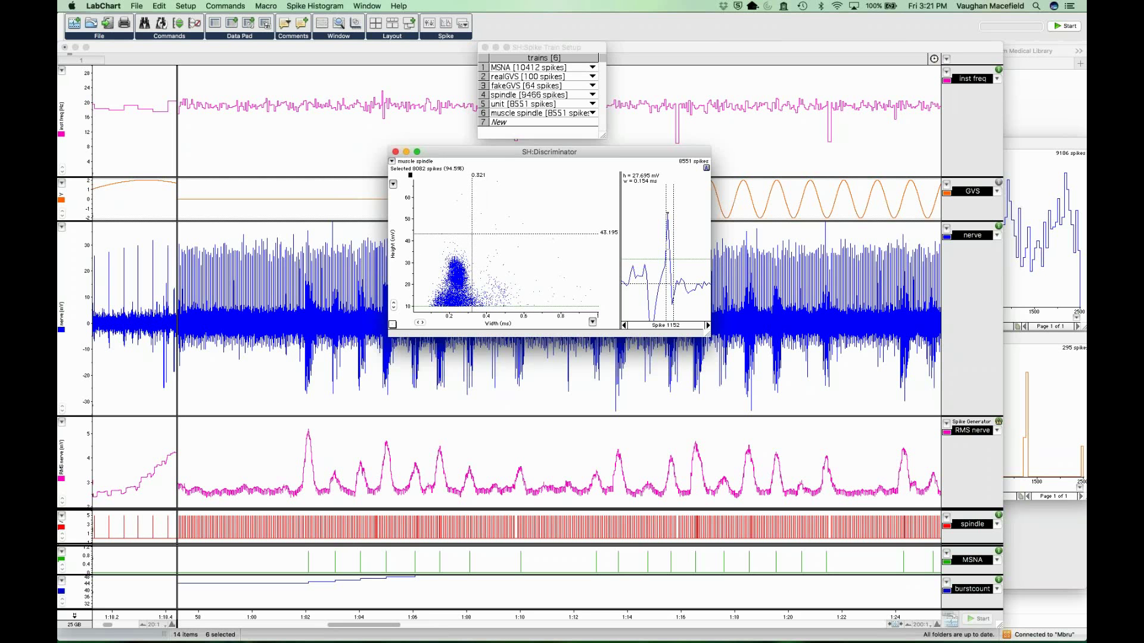
left_click_drag(414, 263, 446, 262)
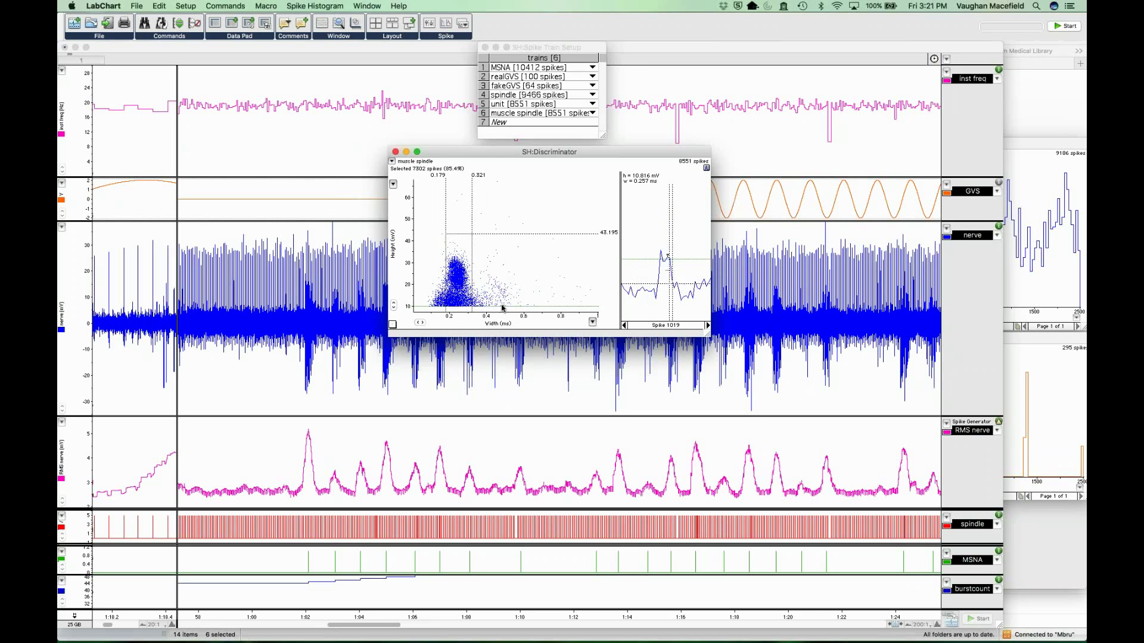
left_click(459, 304)
Set the discriminator's lower height limit to 20 mV
double_click(590, 191)
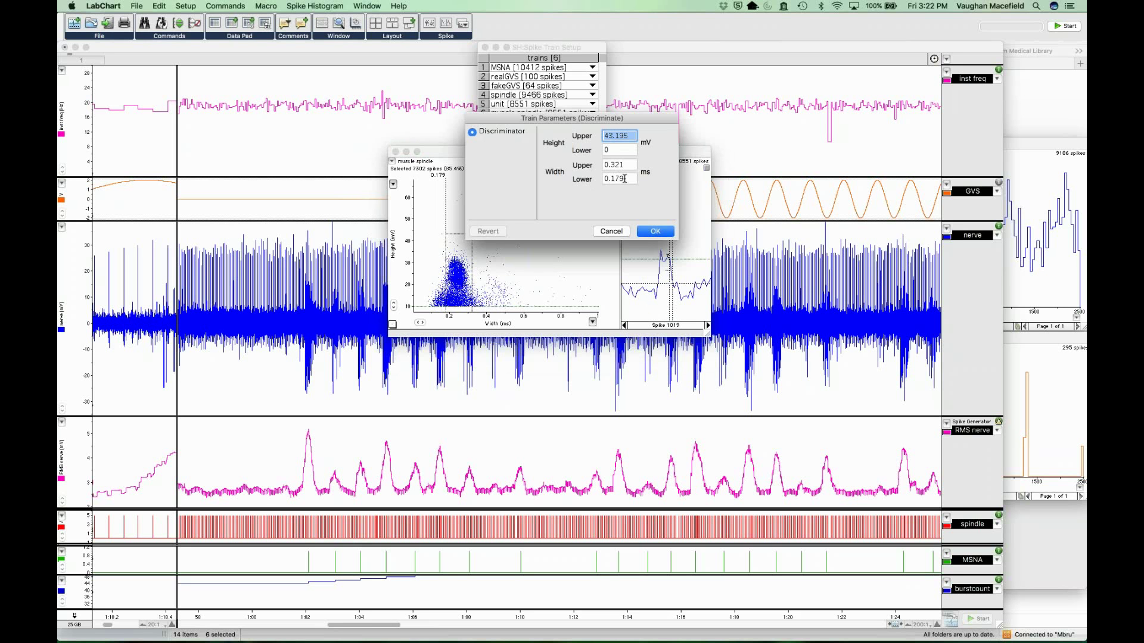
key("Tab")
type("2")
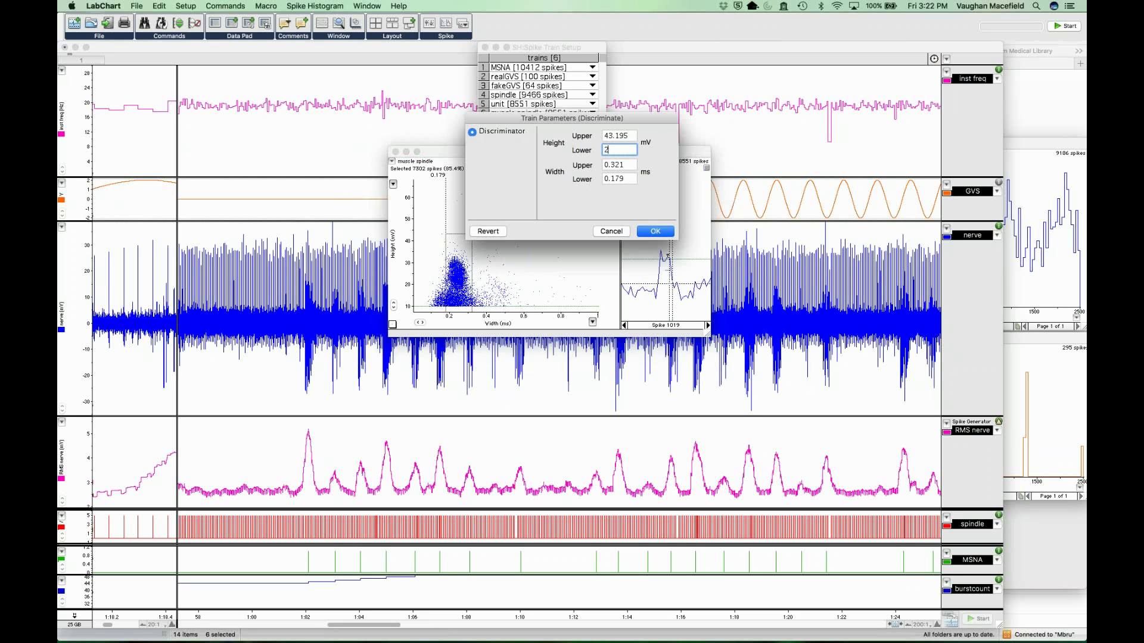
type("0")
key("Return")
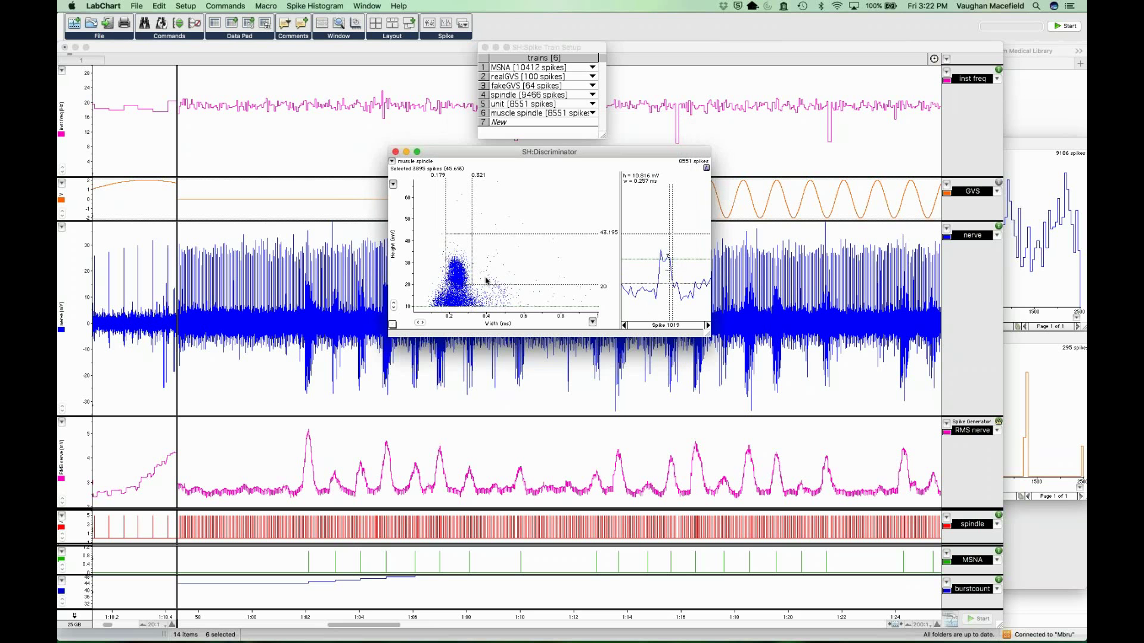
Refine the discriminator's height window to between about 17.7 and 37.8 mV
left_click(485, 286)
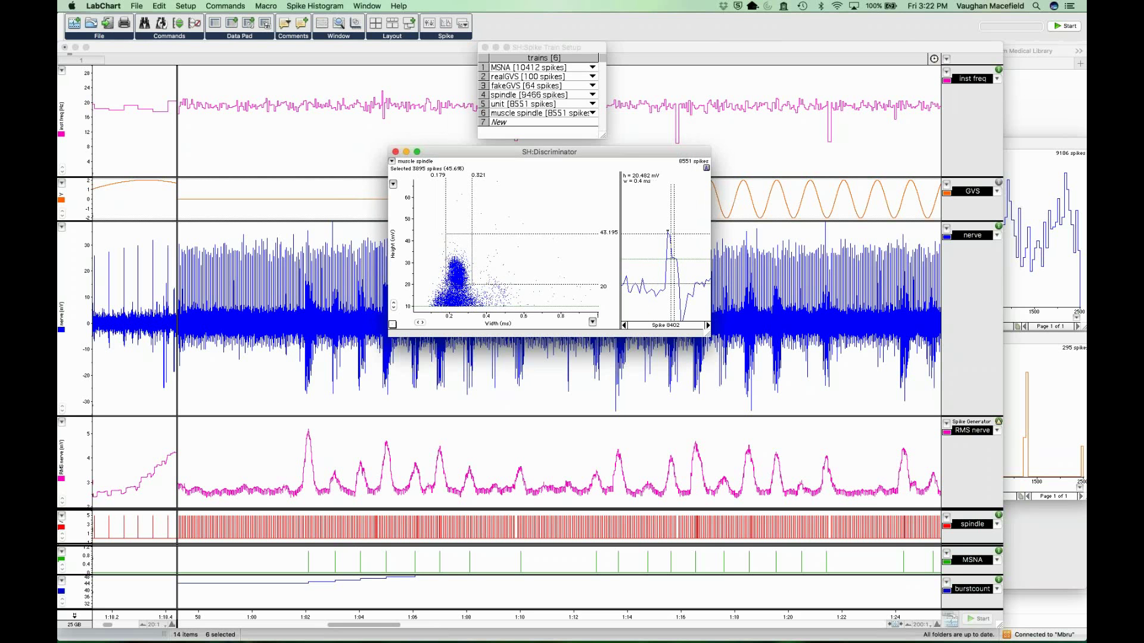
left_click_drag(486, 285, 485, 290)
left_click_drag(457, 233, 457, 244)
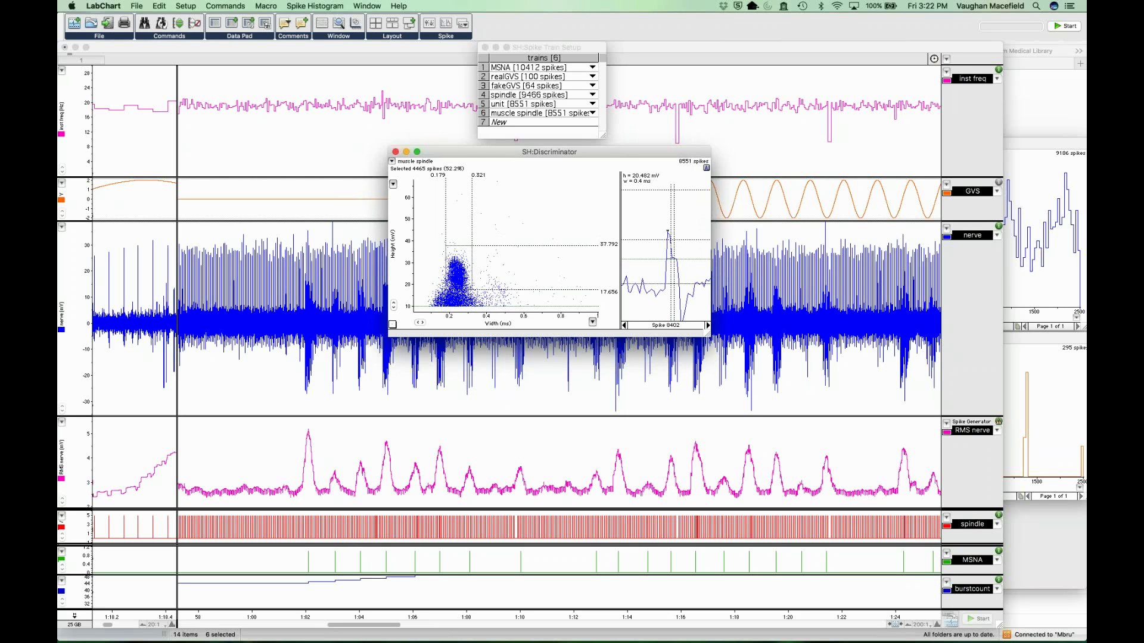
Inspect individual spike waveforms near the top of the dense cluster and close the Discriminator
left_click(454, 260)
left_click(455, 260)
left_click(454, 258)
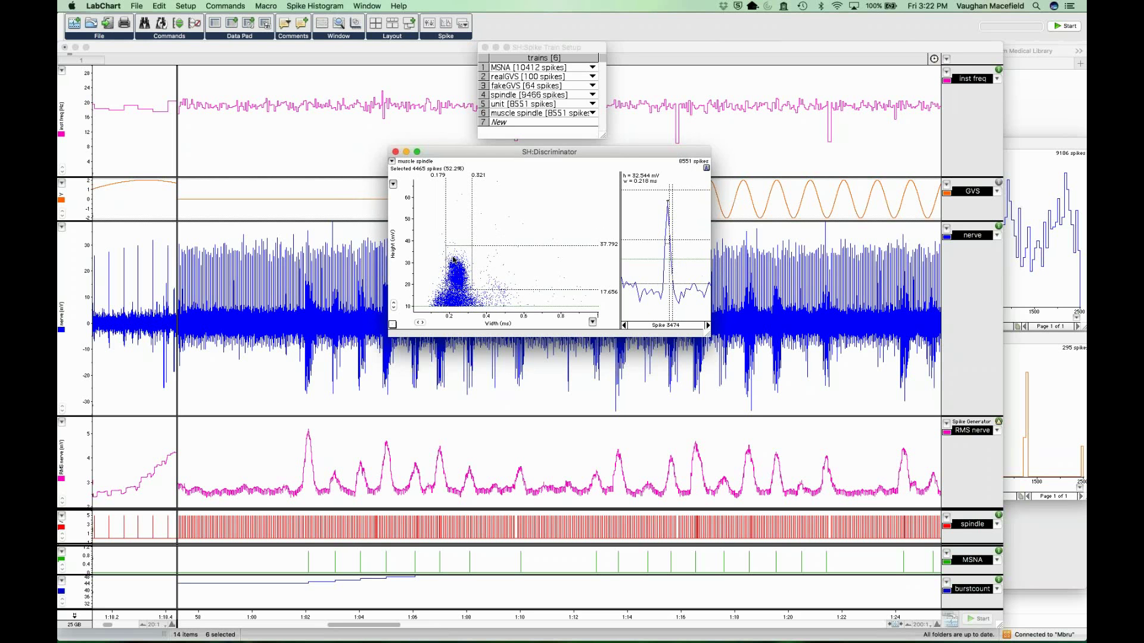
left_click(395, 152)
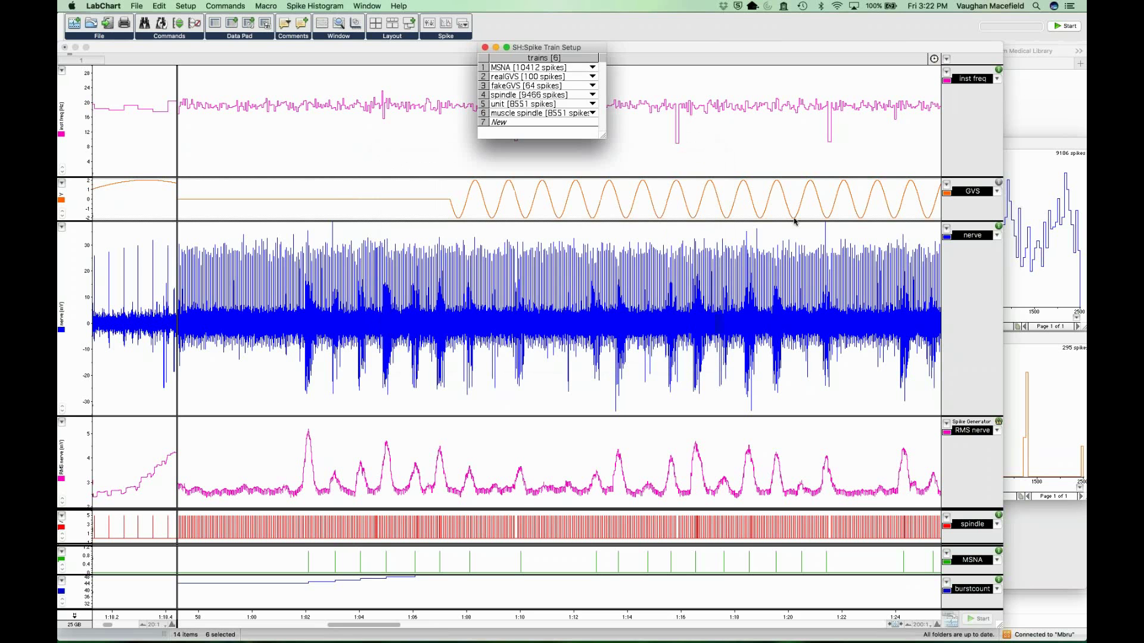
Show the discriminator output of the unit train on the spindle channel and check the spikes at 100:1 and 200:1 time compression
left_click(997, 526)
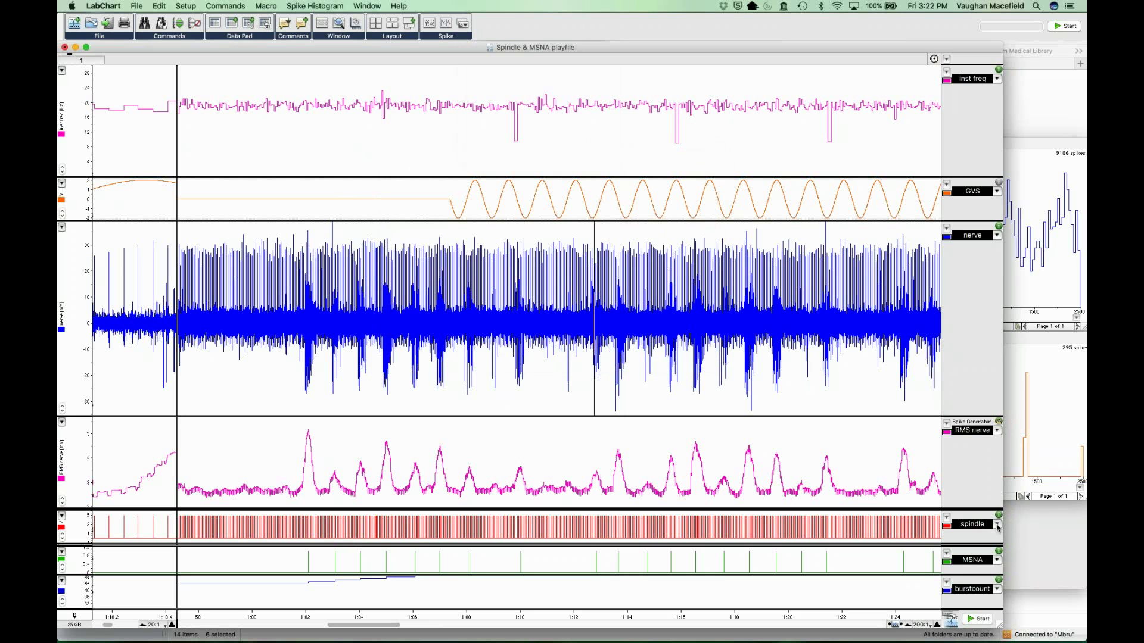
left_click(997, 525)
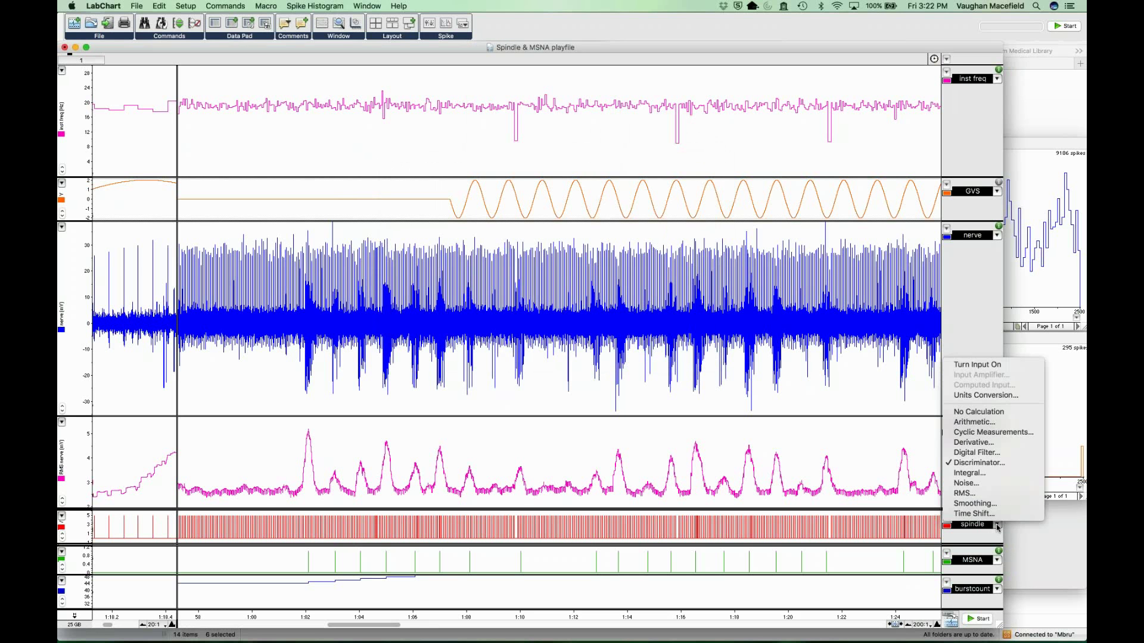
left_click(982, 464)
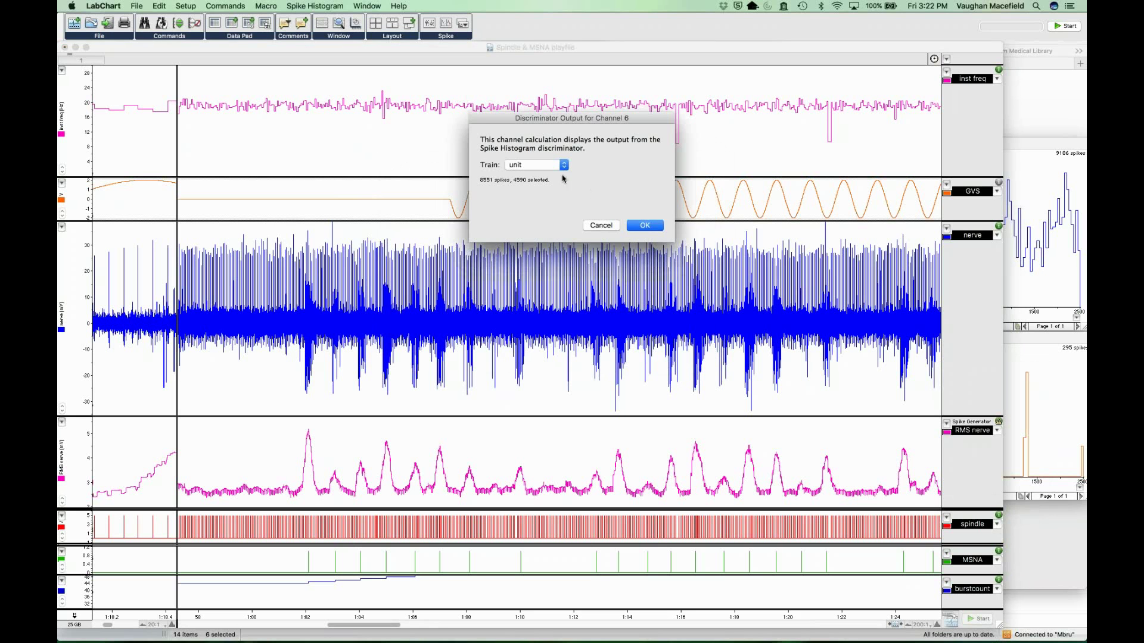
left_click(650, 225)
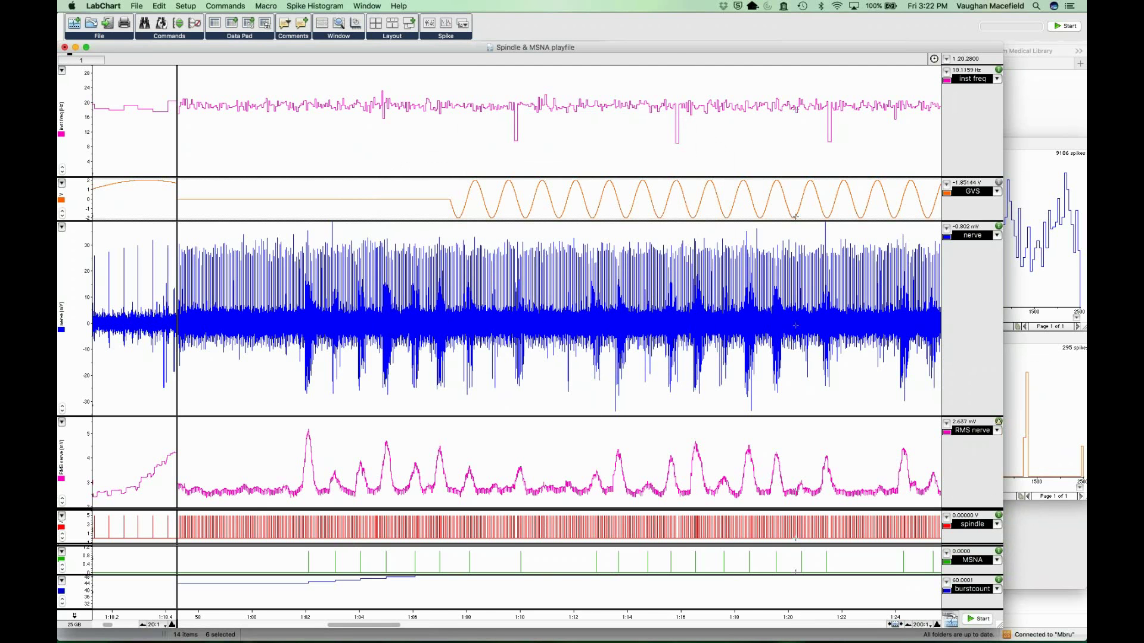
left_click(937, 625)
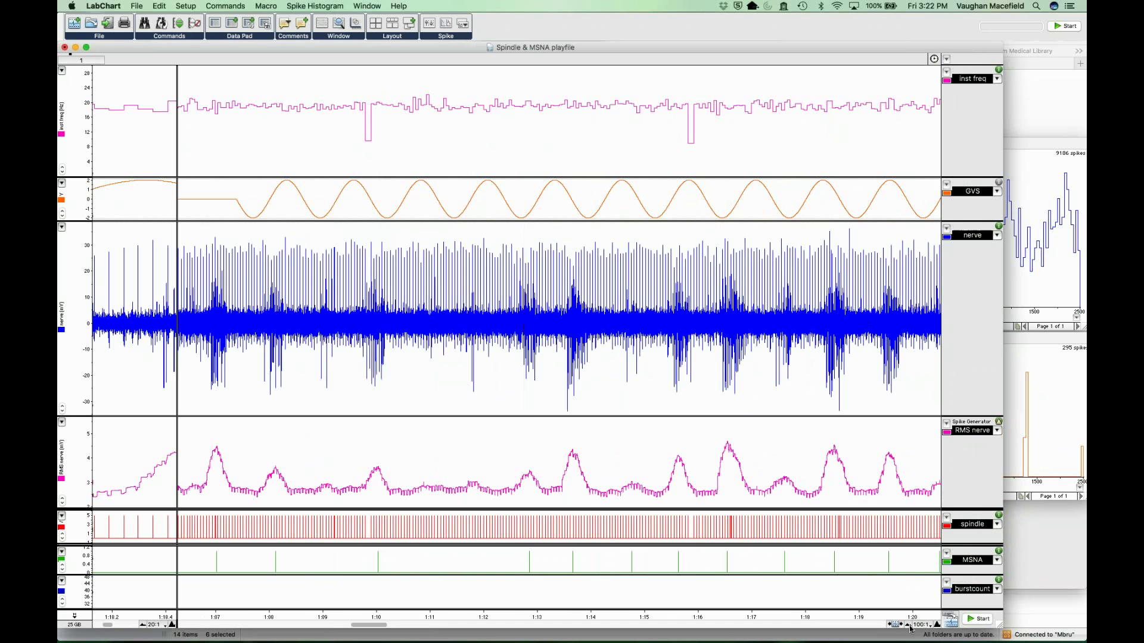
left_click(908, 625)
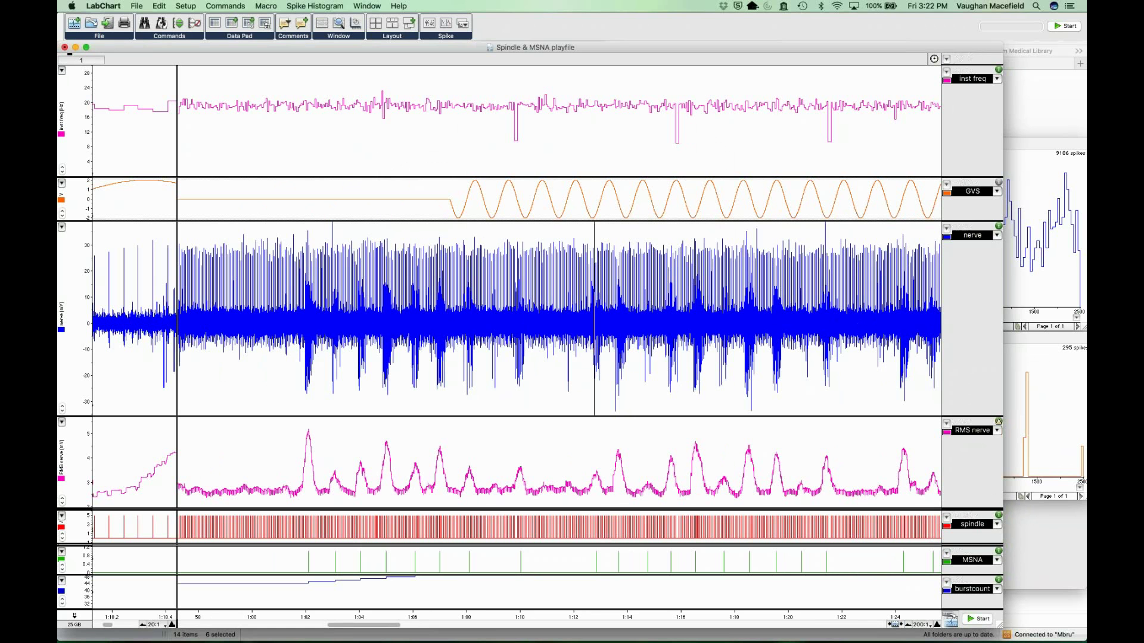
Calculate the inst freq channel as a cyclic Frequency measurement with spindle as the source channel
left_click(999, 81)
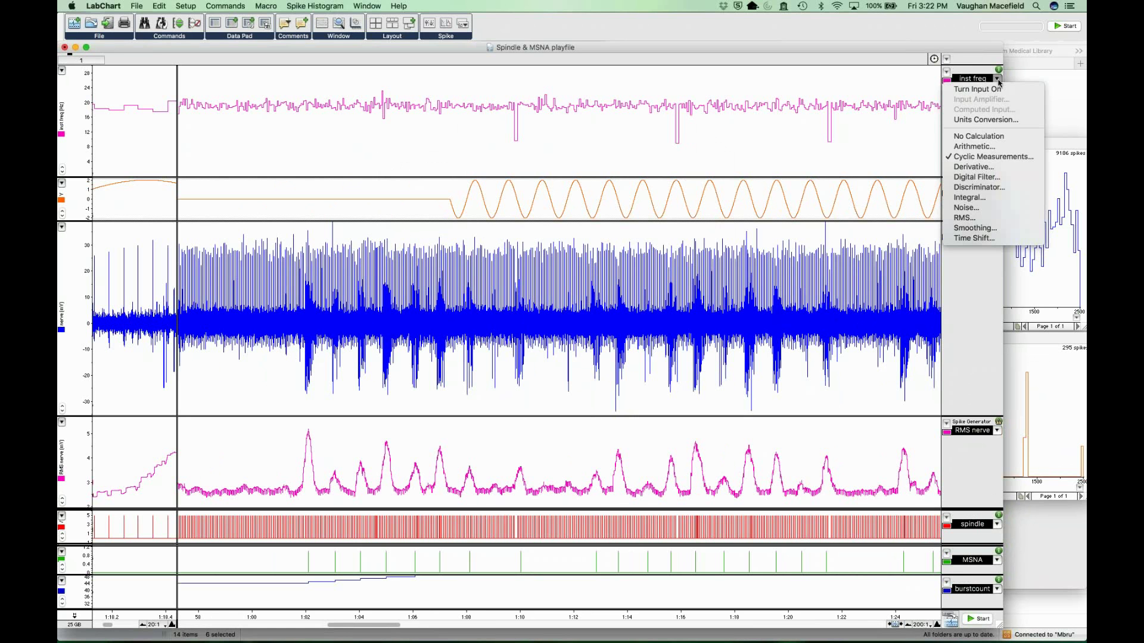
left_click(995, 157)
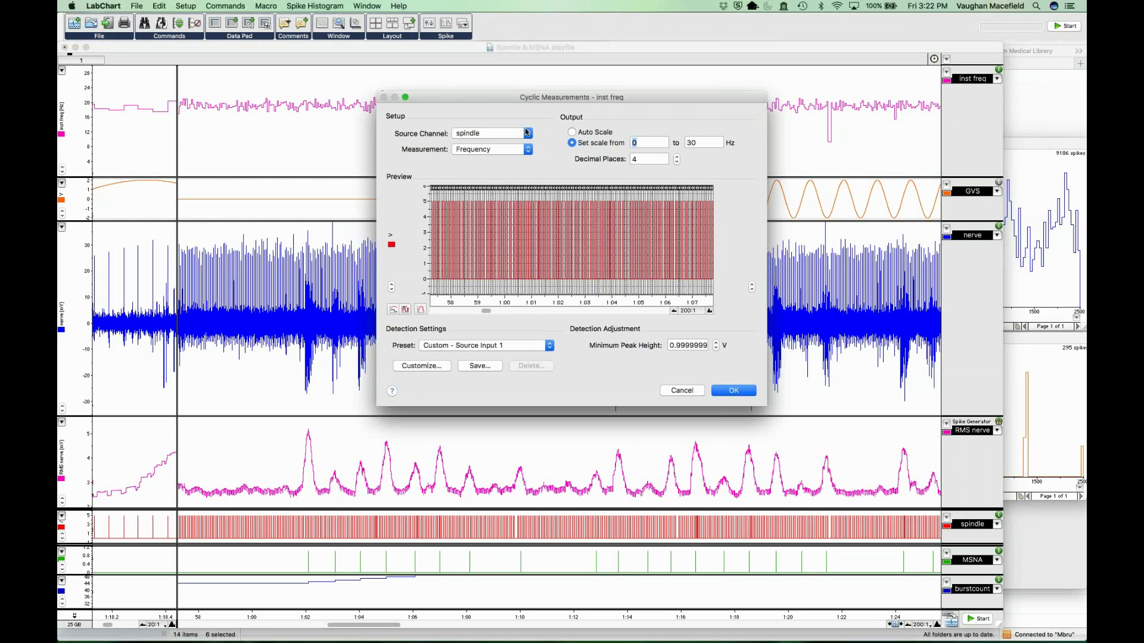
left_click(528, 133)
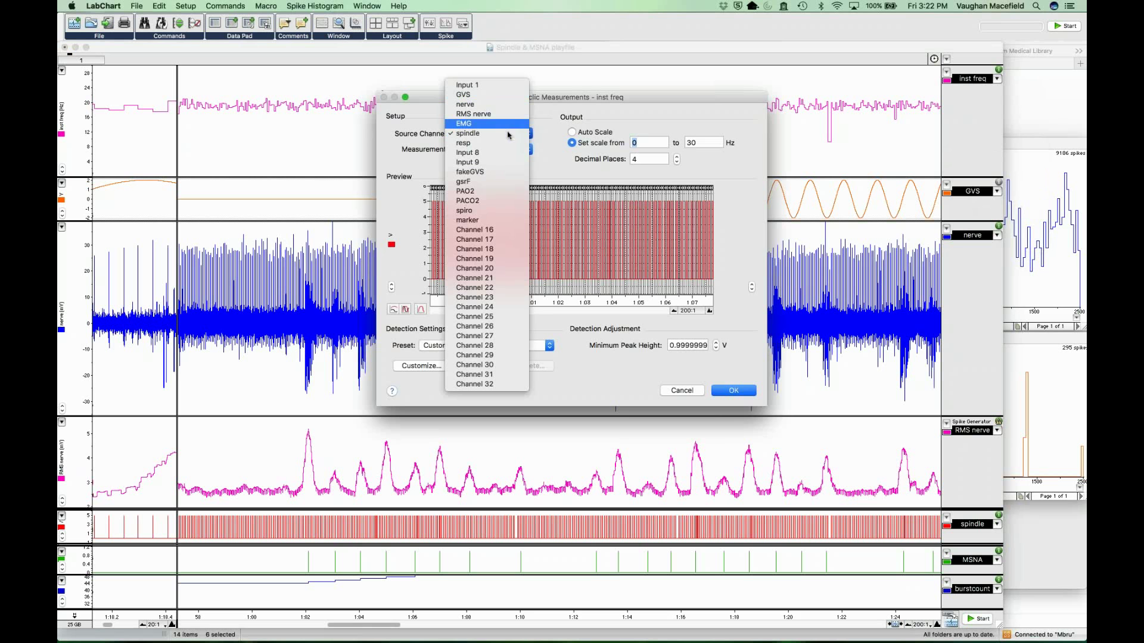
left_click(508, 133)
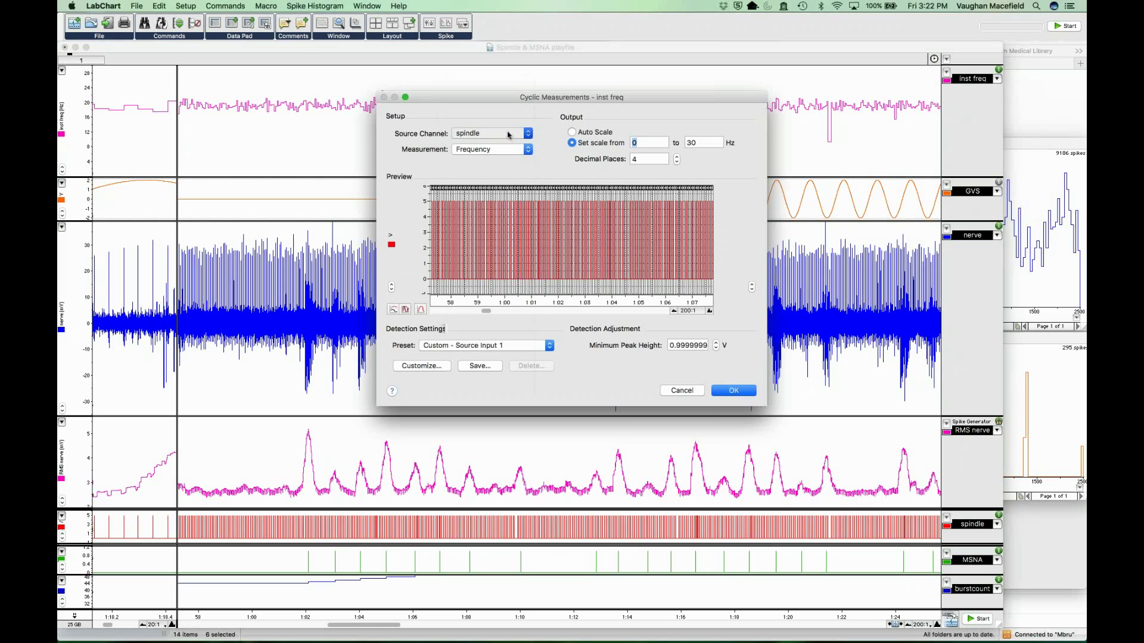
left_click(734, 391)
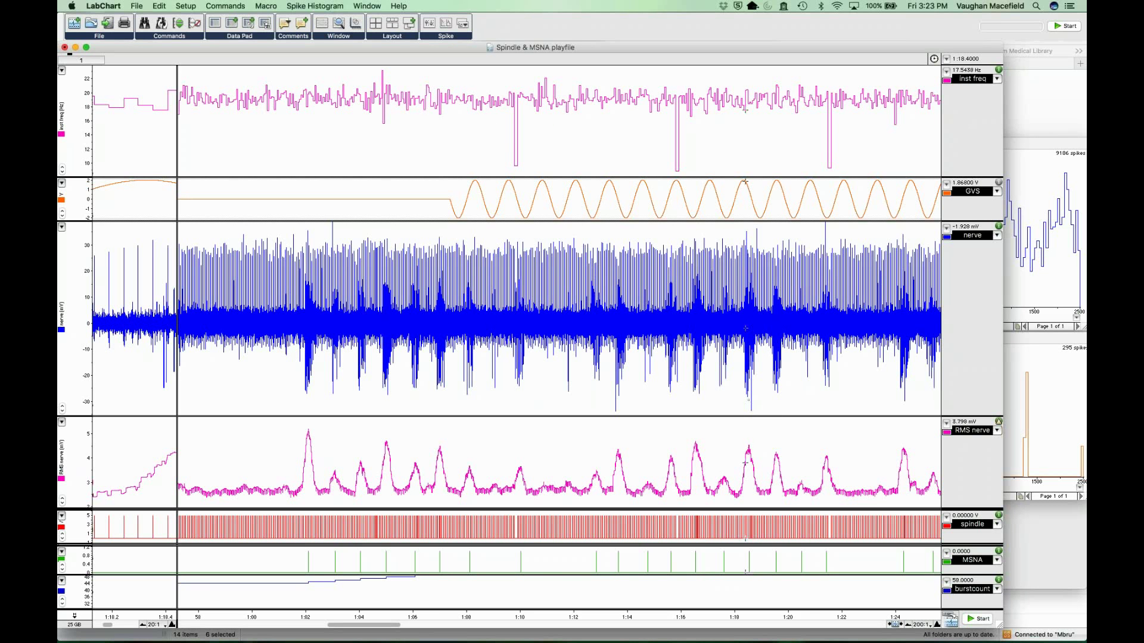
Bring the autocorrelogram and crosscorrelogram windows forward to examine them, and return to the chart recording
double_click(1036, 377)
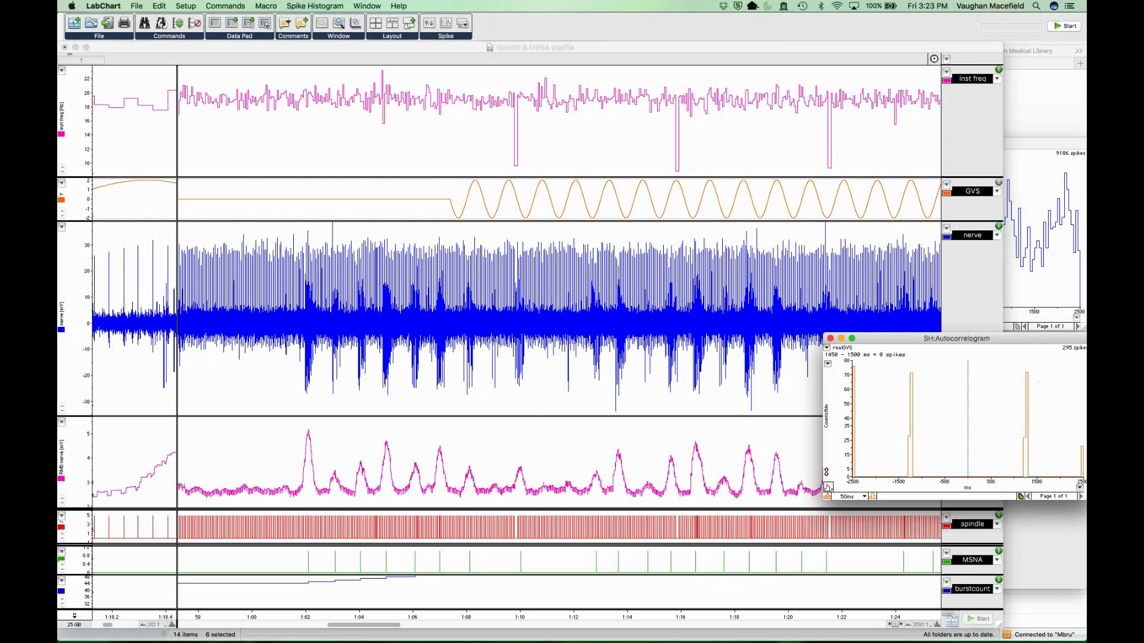
double_click(1029, 271)
left_click(916, 345)
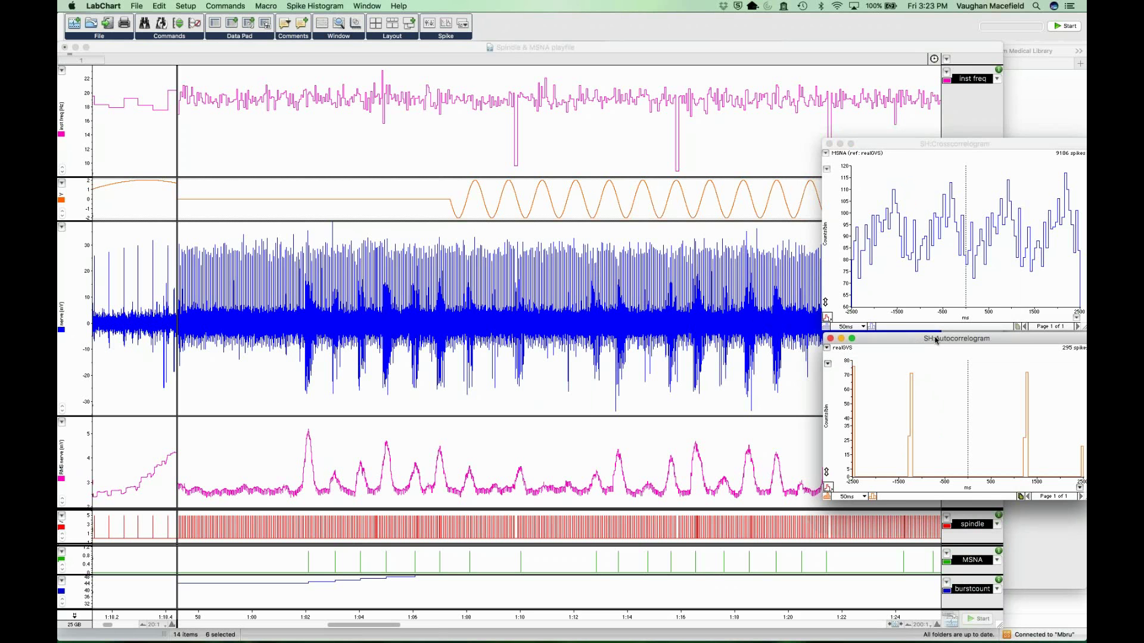
mouse_move(934, 341)
left_mouse_down()
mouse_move(887, 342)
mouse_move(928, 342)
left_mouse_up()
left_click_drag(897, 145, 885, 146)
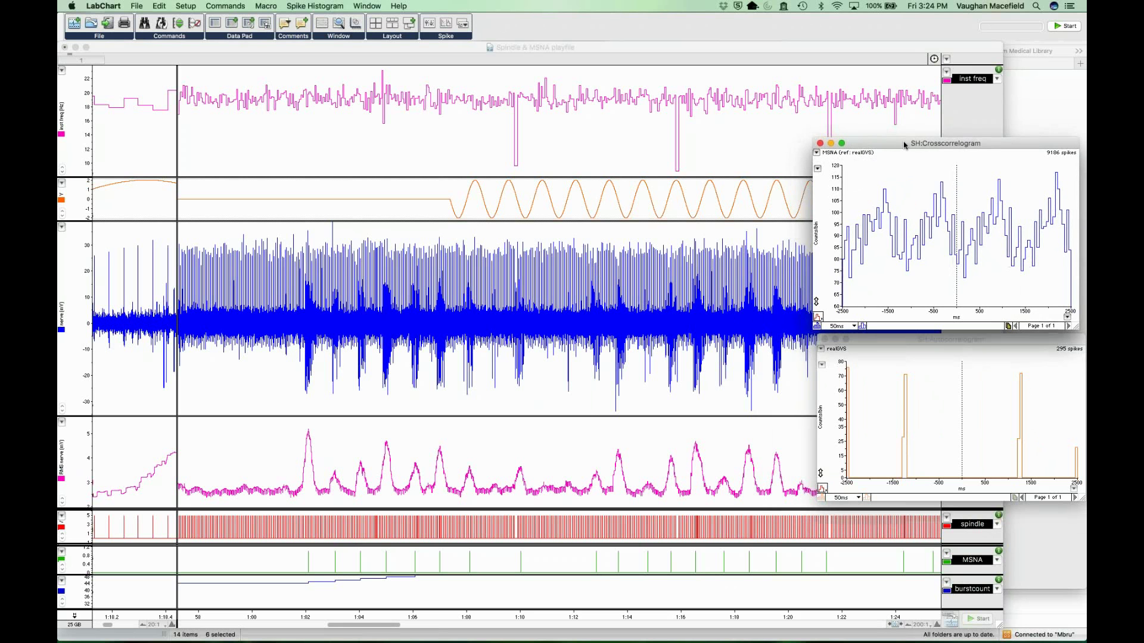
left_click(797, 132)
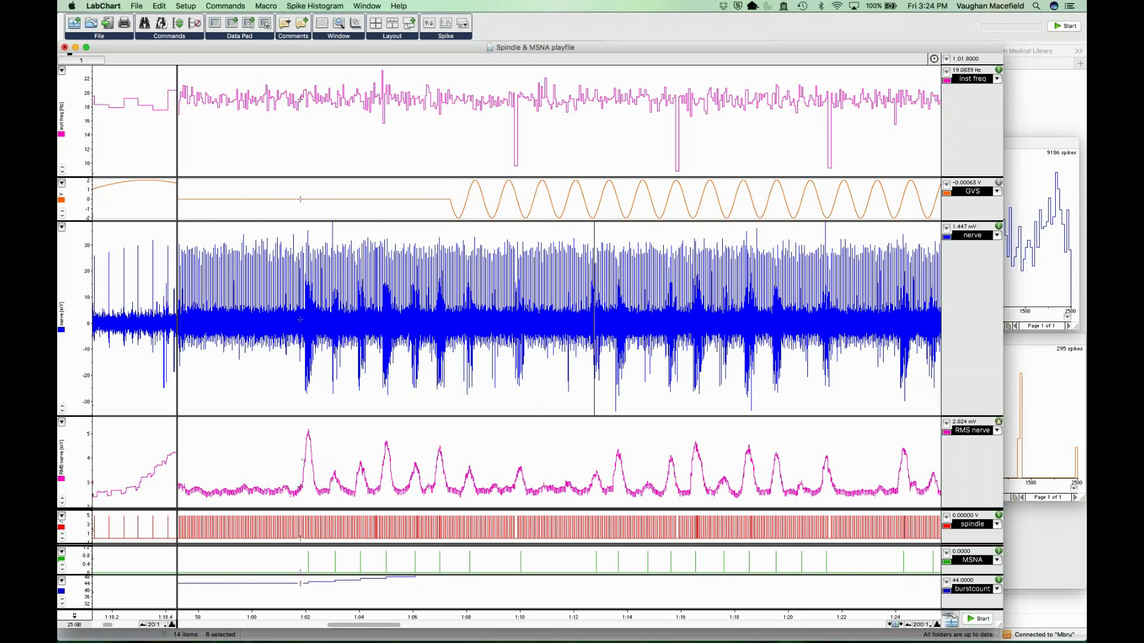
Apply an RMS calculation of the nerve channel to the RMS nerve channel, using a 200 ms time constant and moving window
left_click(998, 431)
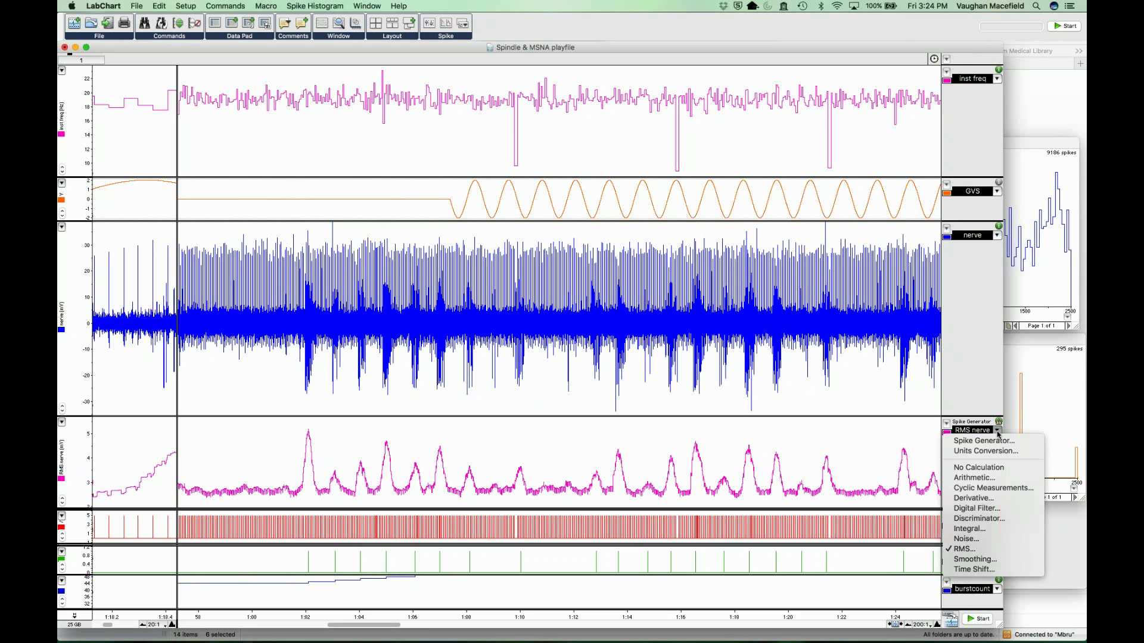
left_click(981, 549)
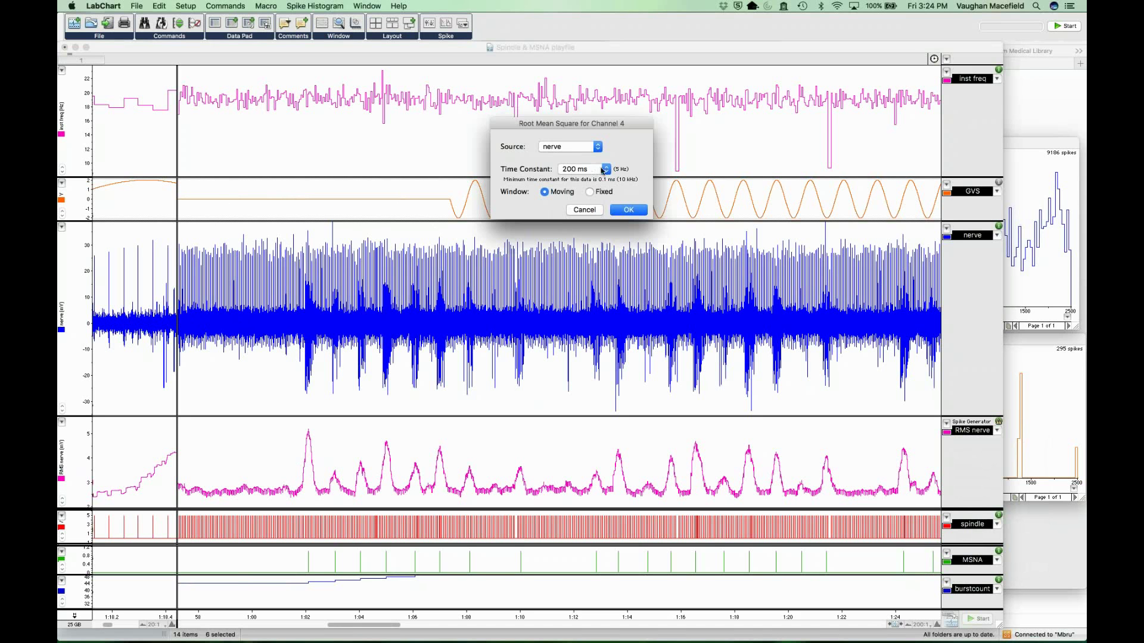
left_click(603, 170)
left_click(602, 170)
left_click(632, 210)
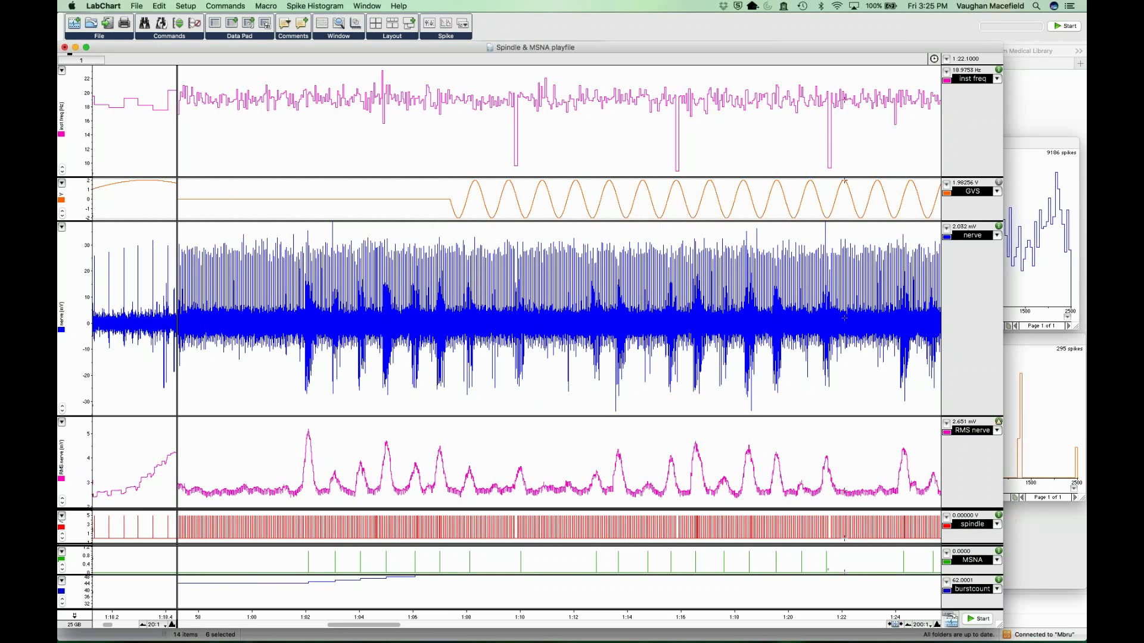
Open the MSNA channel's cyclic measurements and use RMS nerve as the source for Unit Spikes at Events
left_click(997, 562)
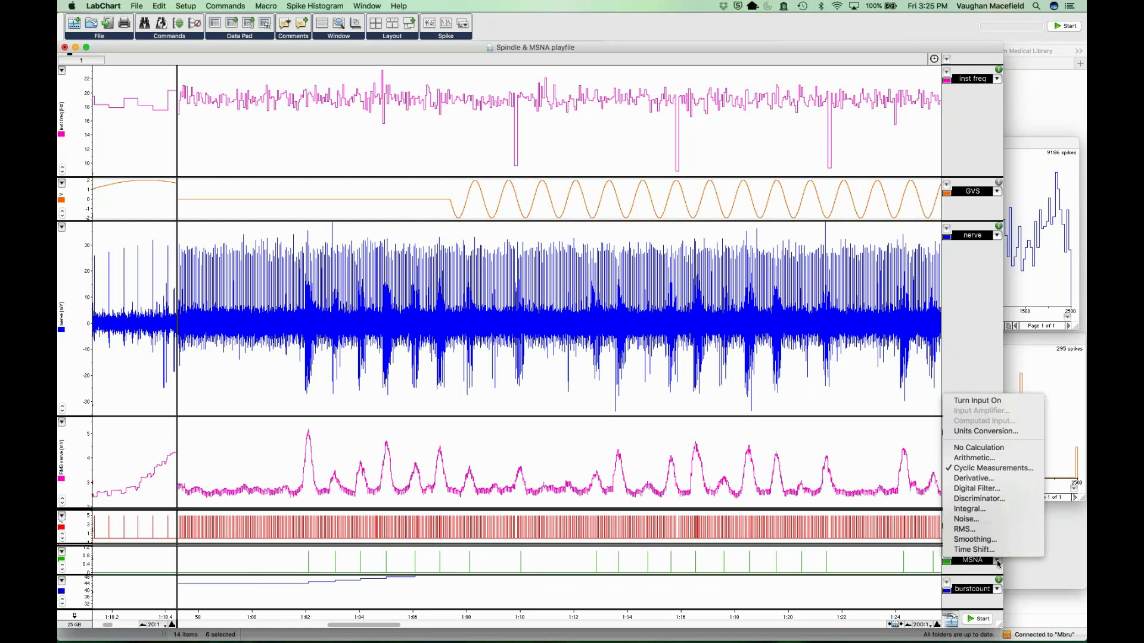
left_click(1006, 473)
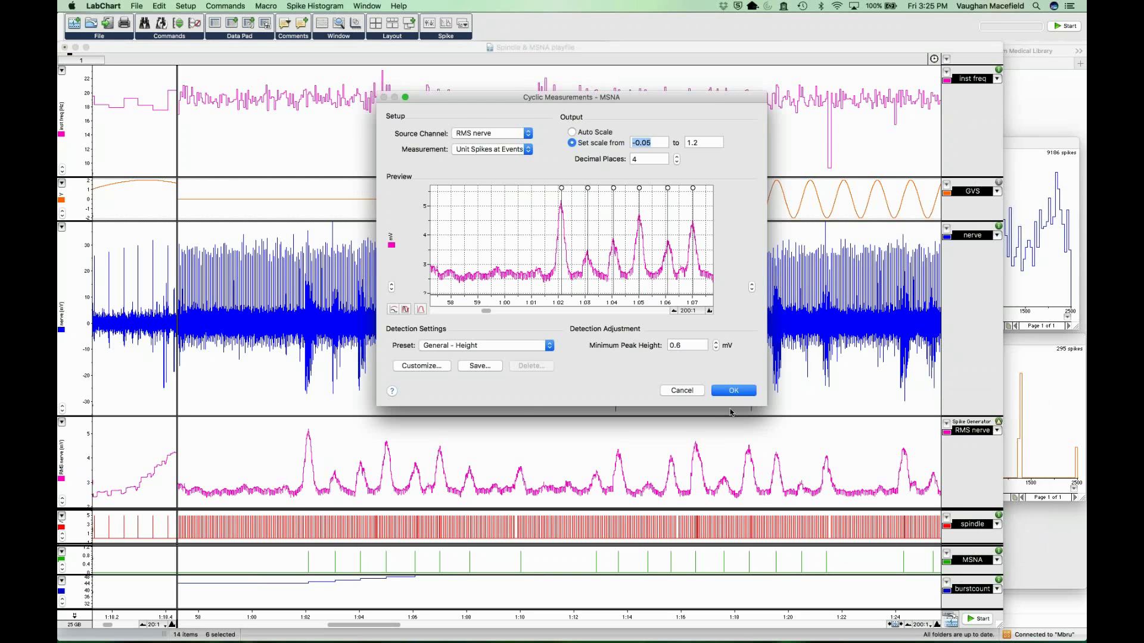
left_click(517, 134)
left_click(516, 135)
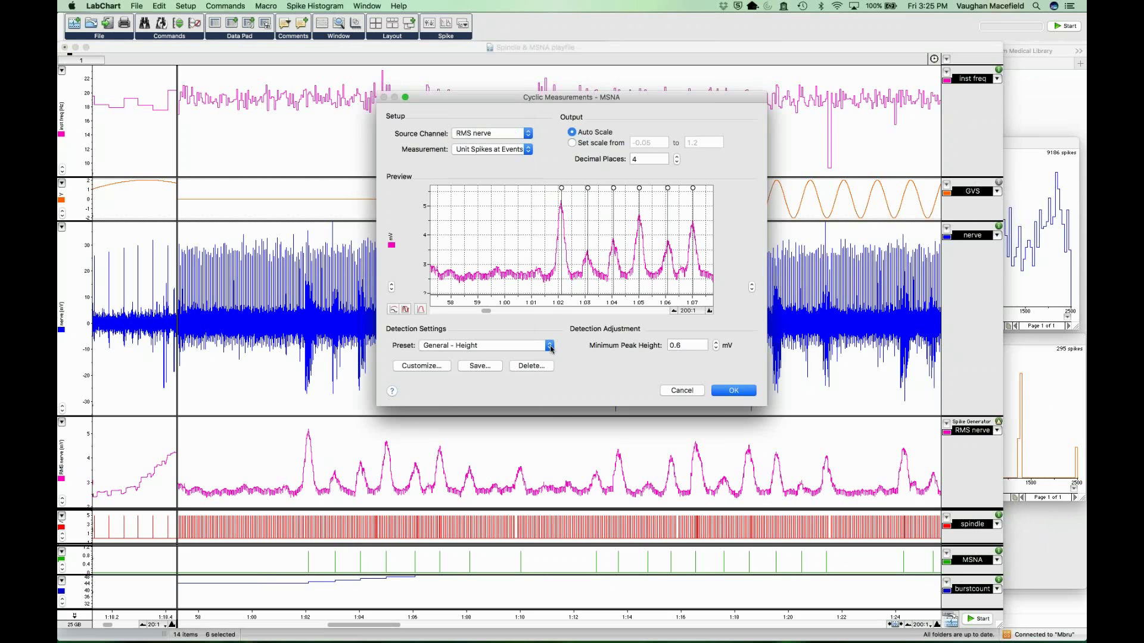
Try the General - Sine shape detection preset with minimum peak heights of 4.4 and 3.75 S.D
left_click(549, 347)
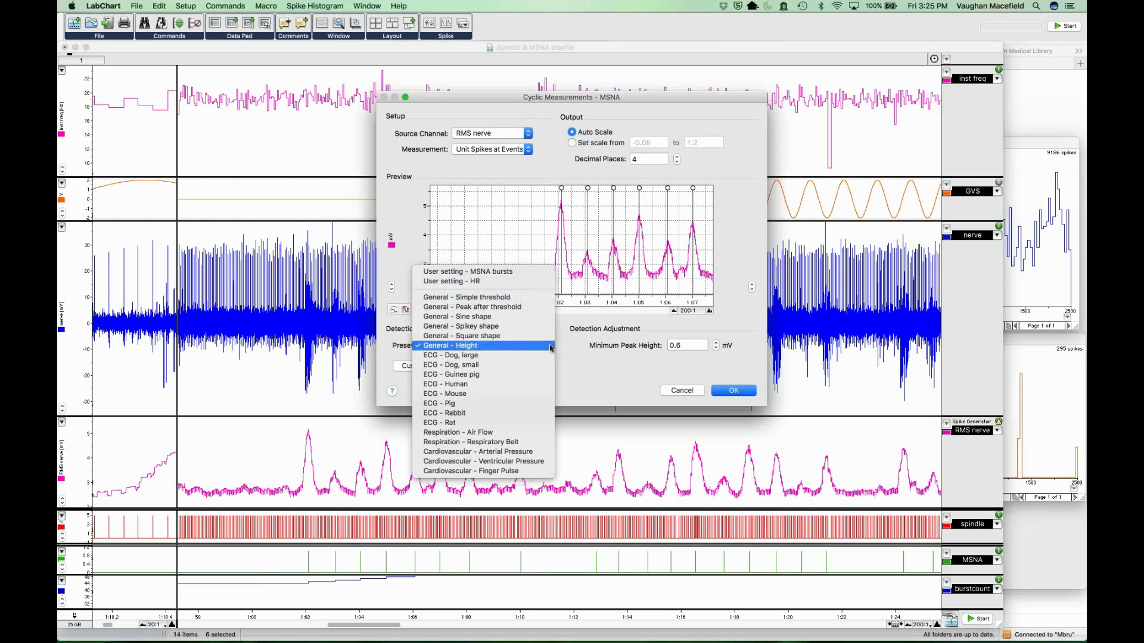
left_click(530, 317)
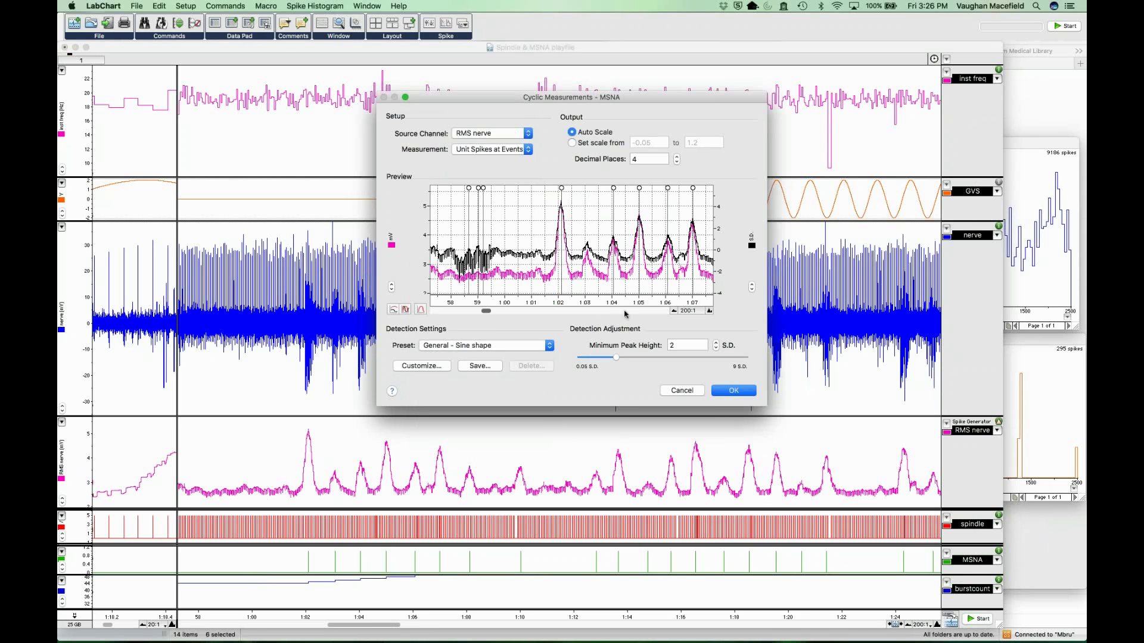
left_click_drag(487, 311, 550, 311)
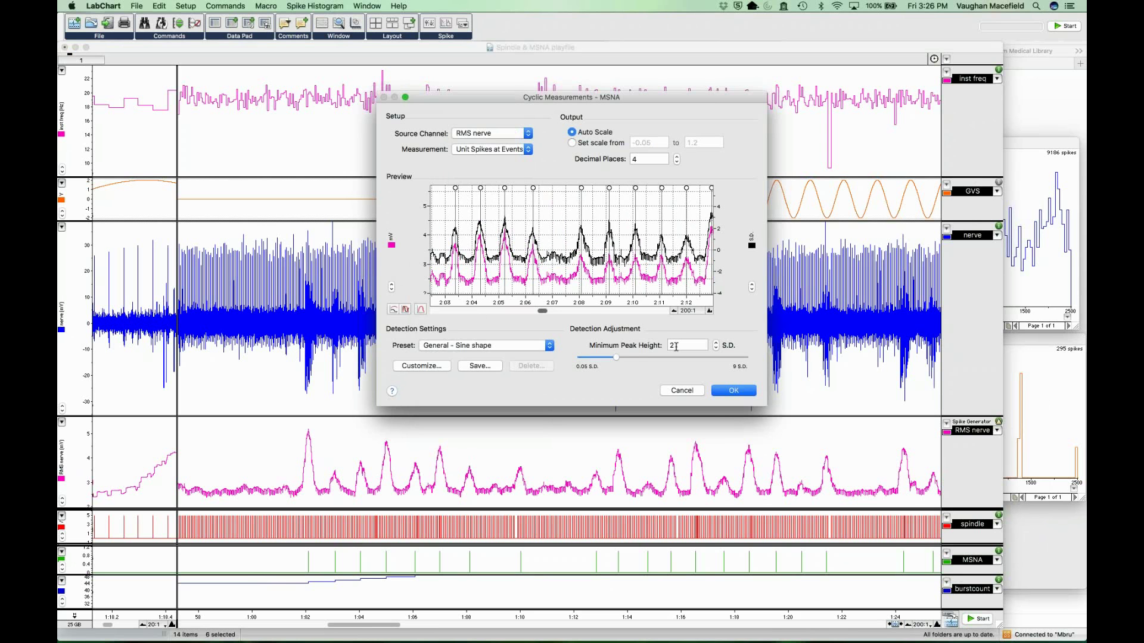
left_click_drag(616, 358, 660, 358)
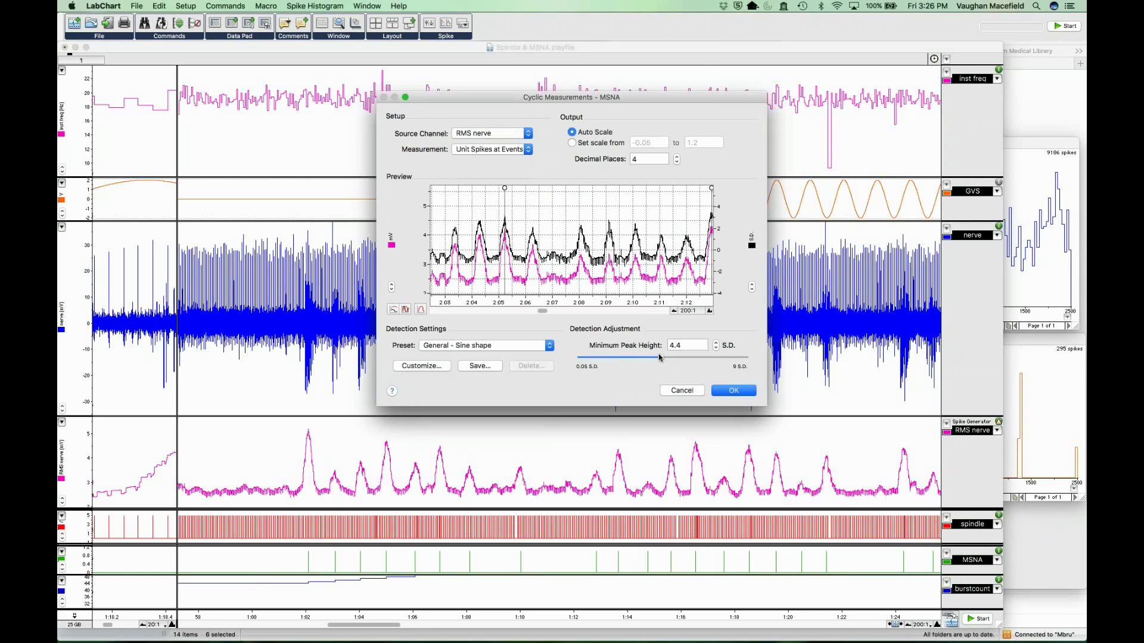
left_click_drag(660, 357, 649, 358)
Detect MSNA bursts with the General - Height preset and a minimum peak height of 0.5 mV, and apply the calculation
left_click(547, 346)
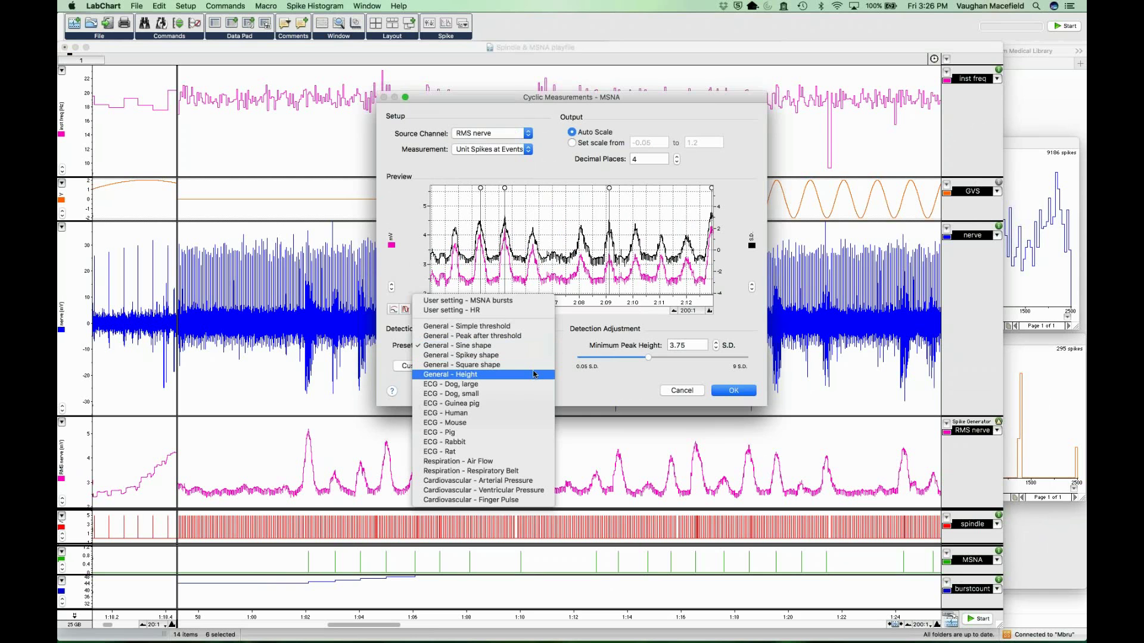
left_click(534, 374)
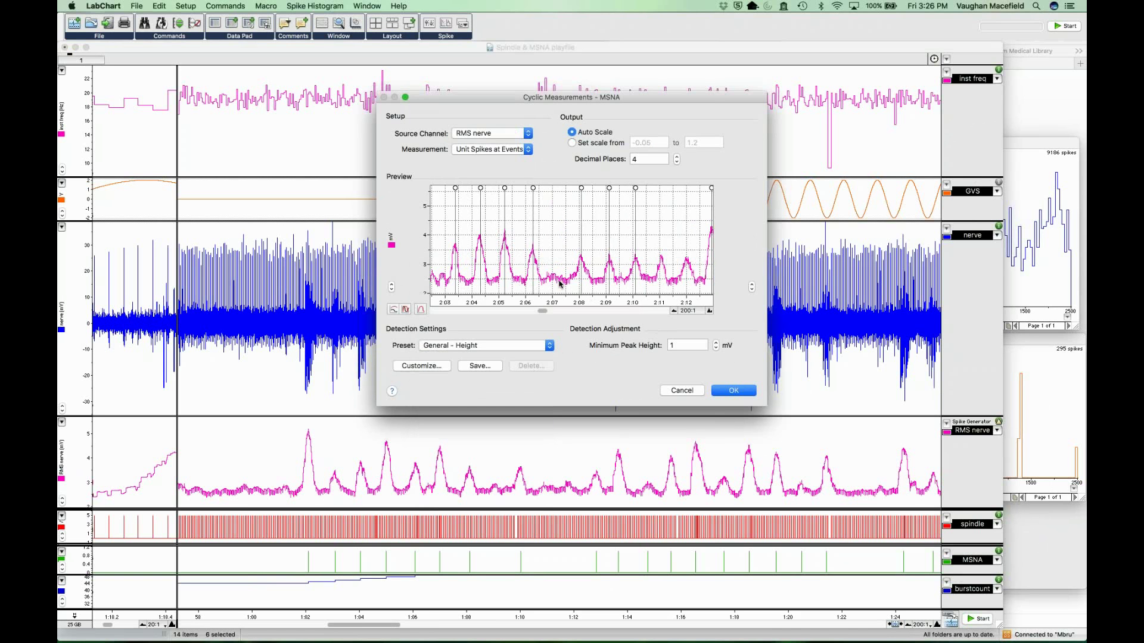
left_click(716, 349)
left_click(716, 350)
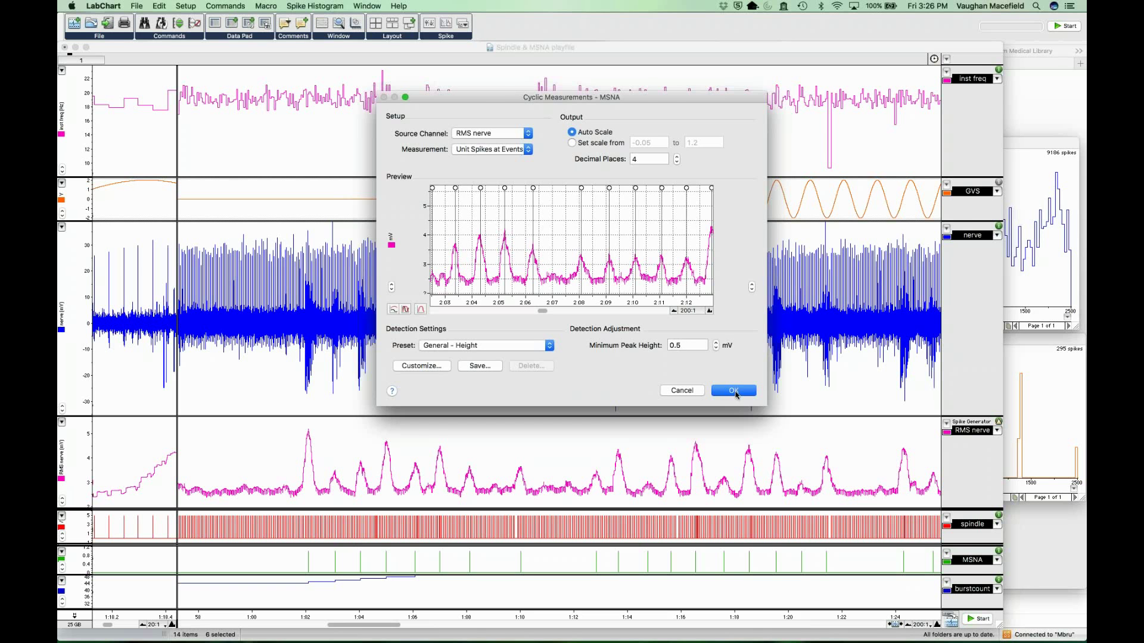
left_click(733, 390)
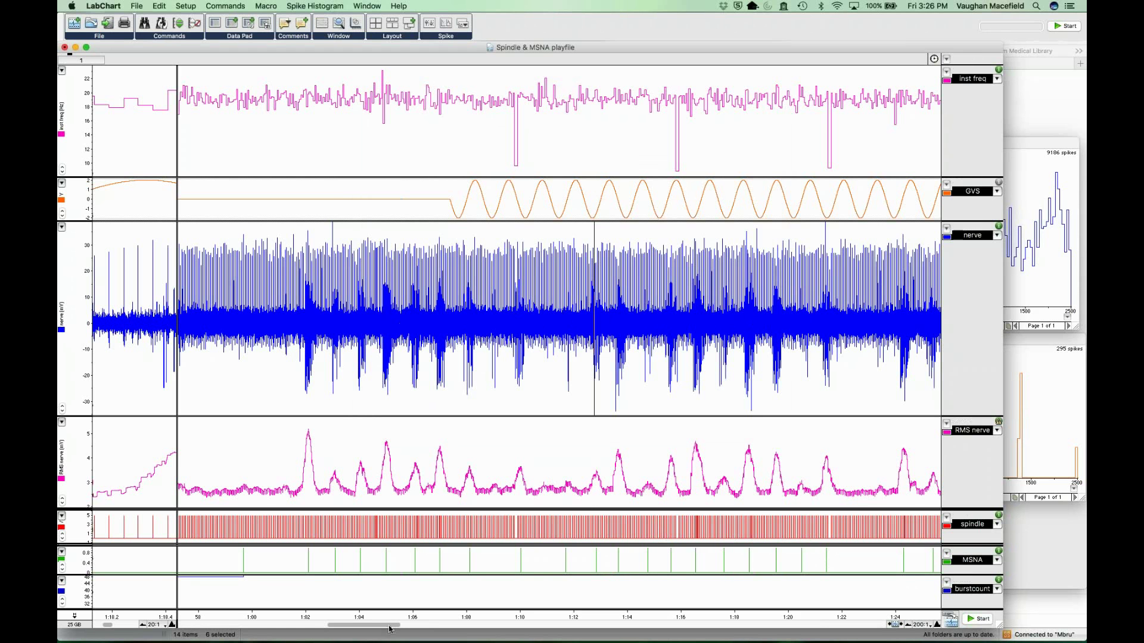
Check the detected MSNA bursts further along the recording and in the channel's cyclic measurements preview
left_click_drag(390, 627, 419, 624)
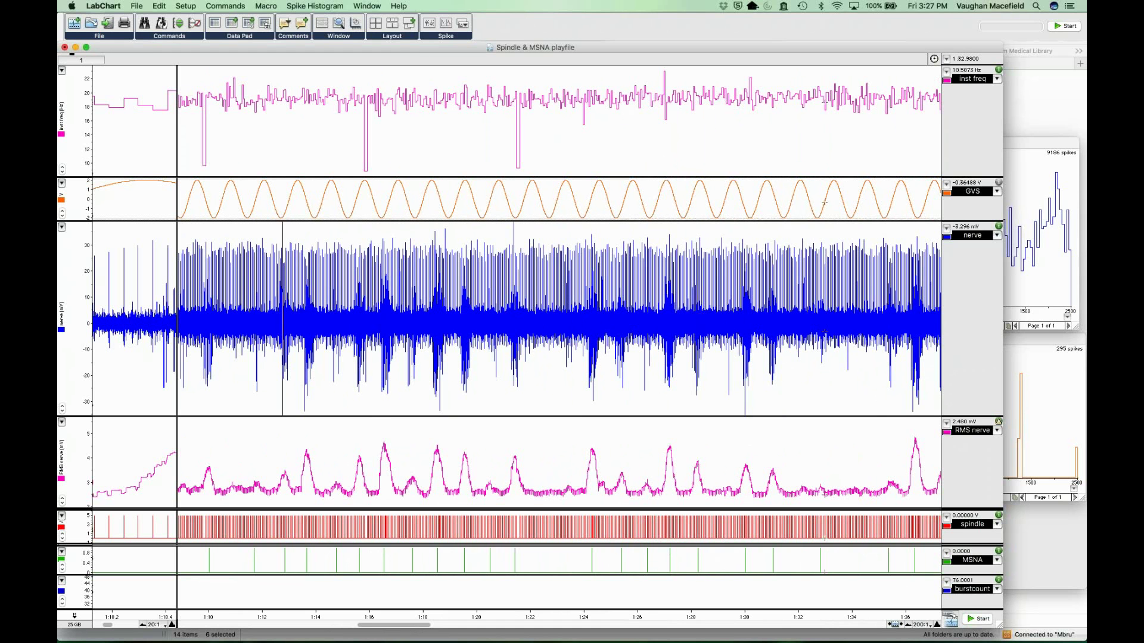
left_click(997, 560)
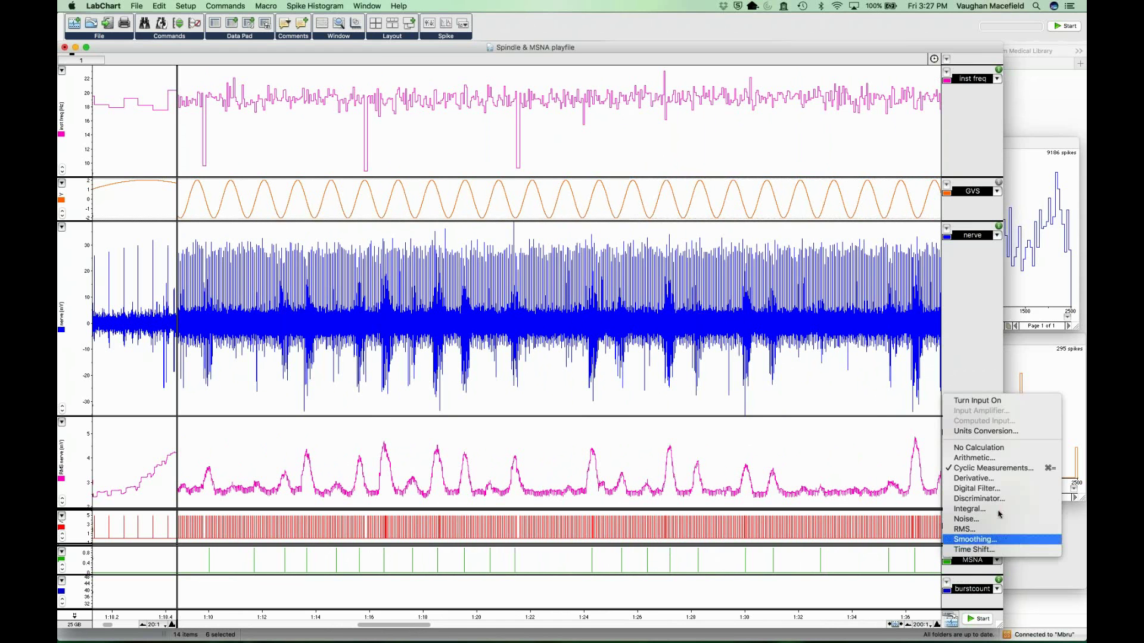
left_click(996, 470)
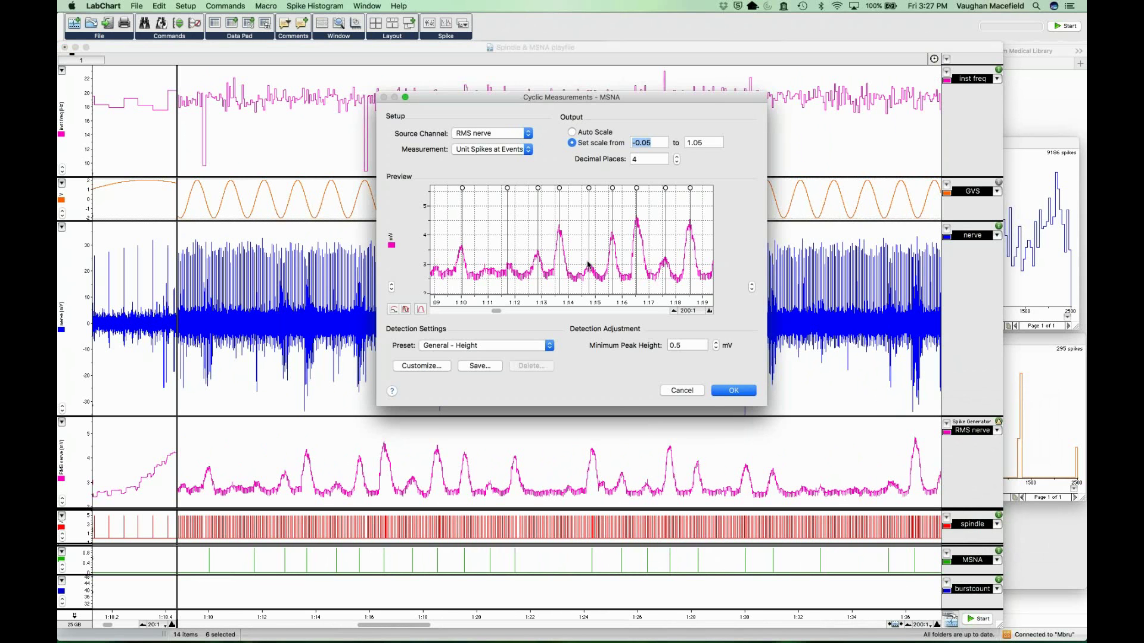
left_click(733, 391)
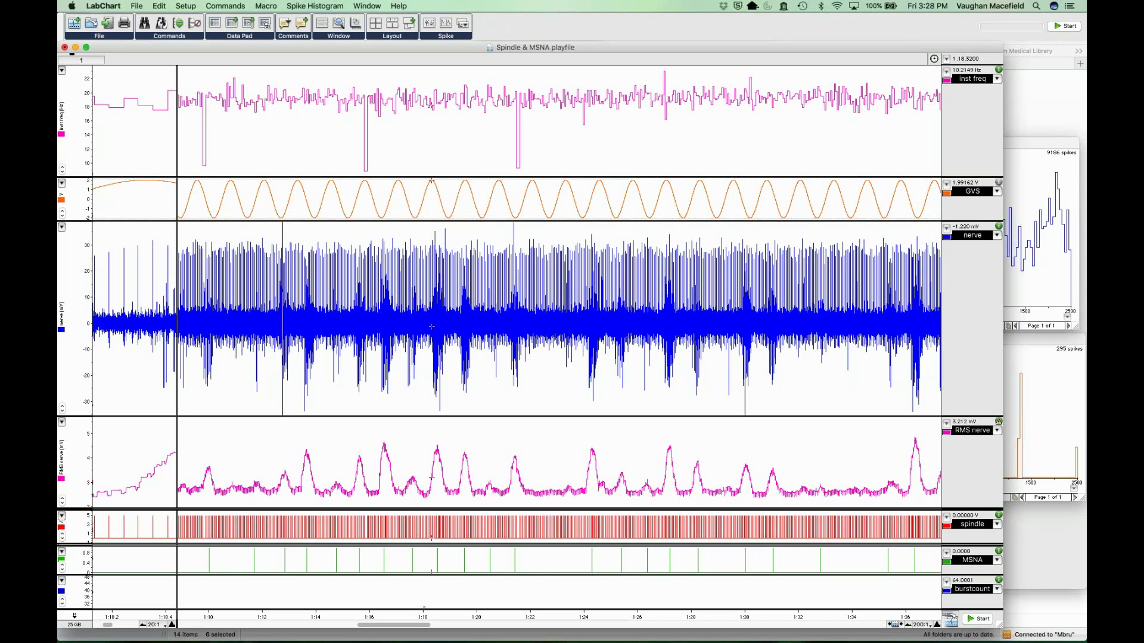
Try Rate as the burstcount channel's cyclic measurement, with RMS nerve as the source
left_click_drag(415, 630, 418, 629)
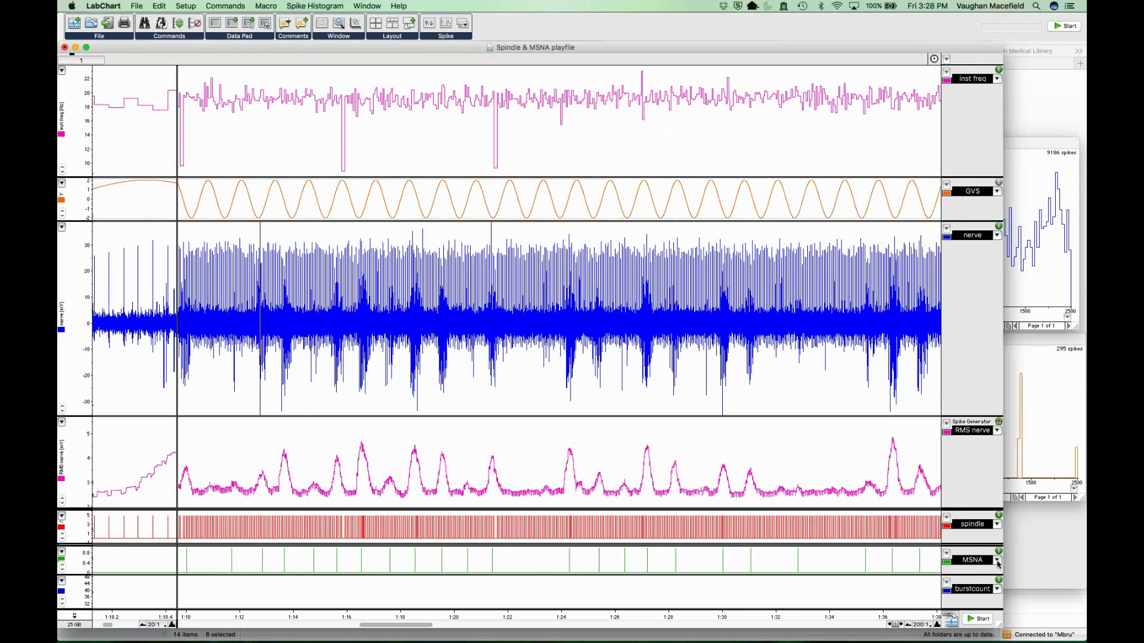
left_click(997, 590)
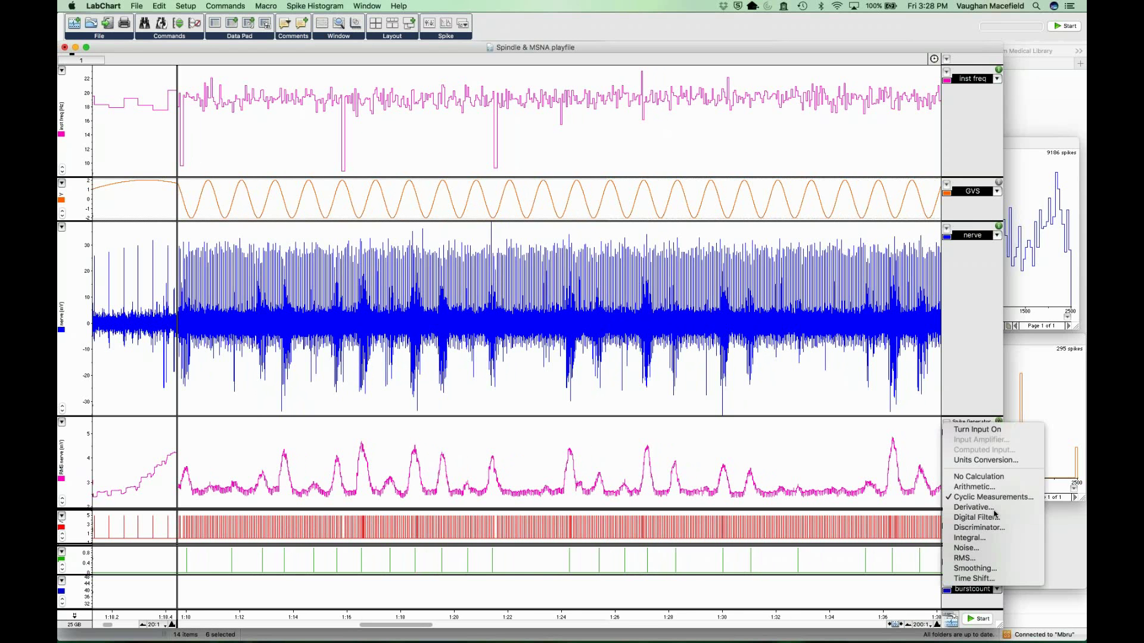
left_click(999, 501)
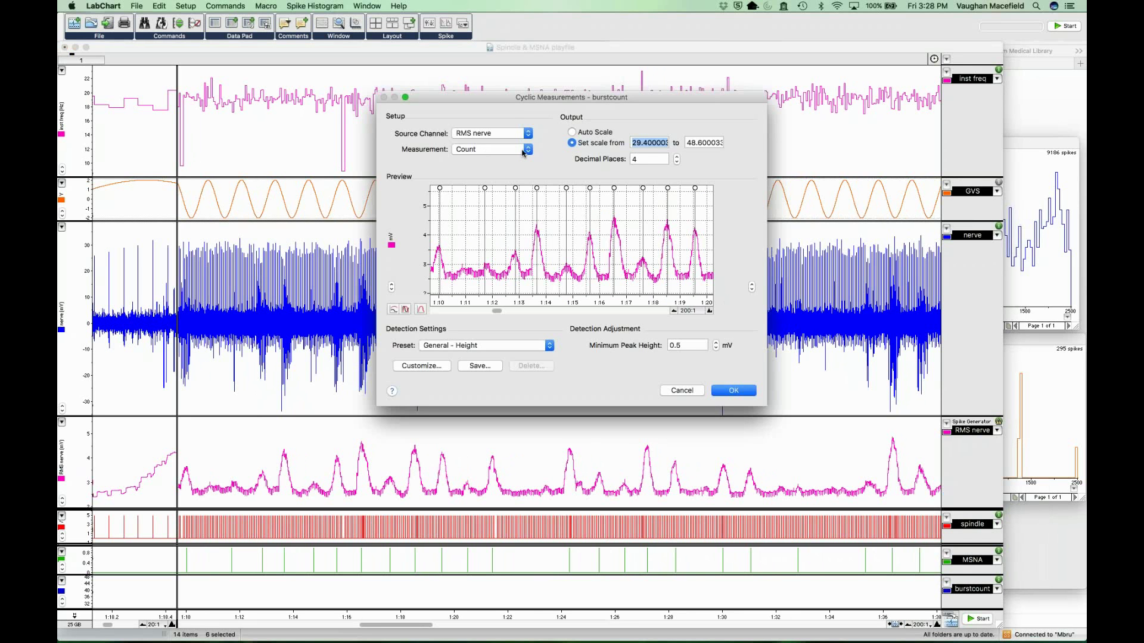
left_click(523, 153)
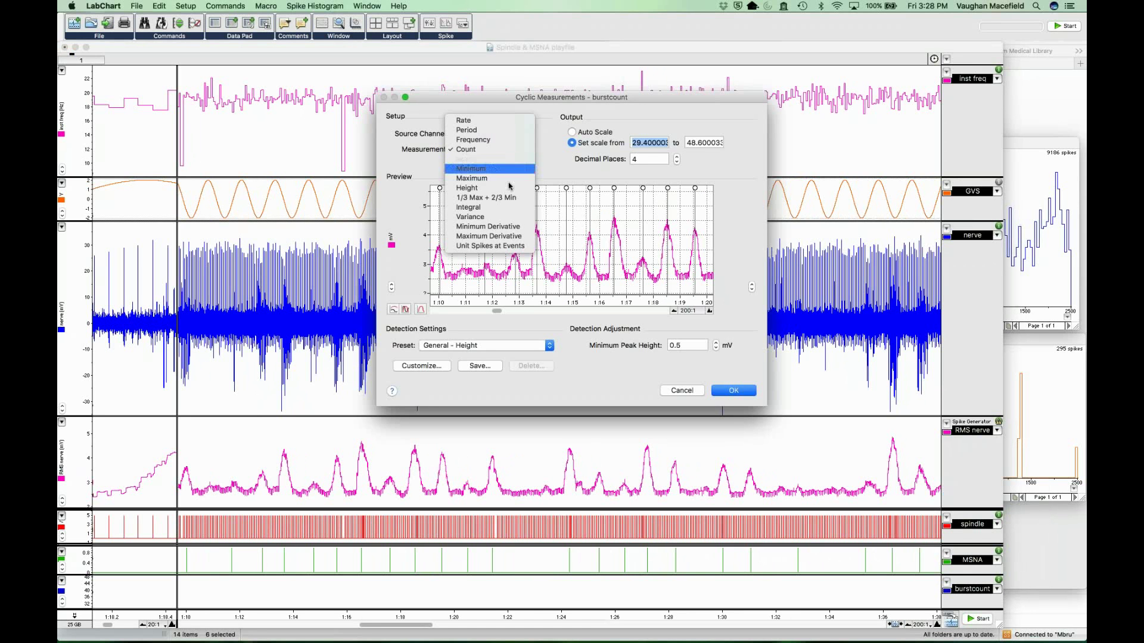
left_click(504, 121)
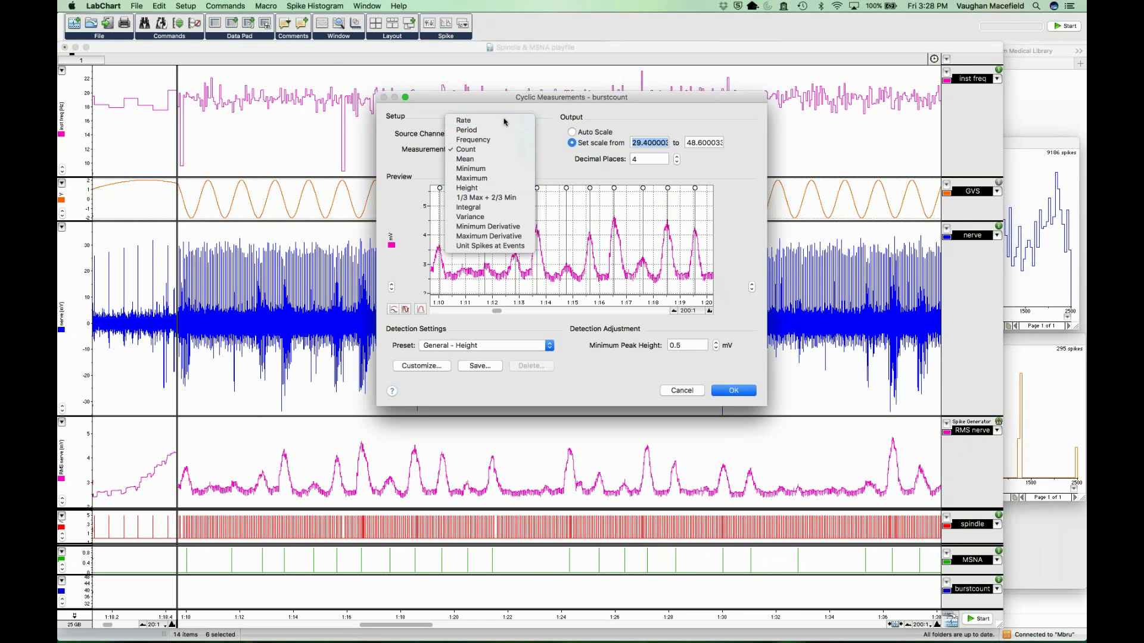
key("Return")
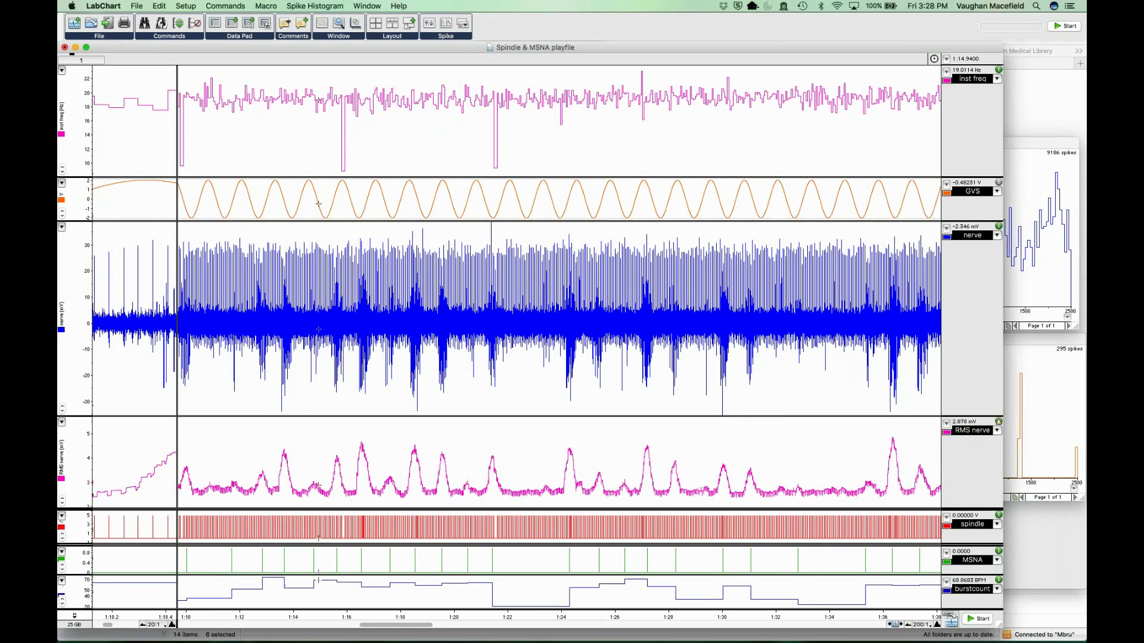
Set the burstcount channel's cyclic measurement to Count with auto scale, and check the resulting trace along the recording
left_click(998, 589)
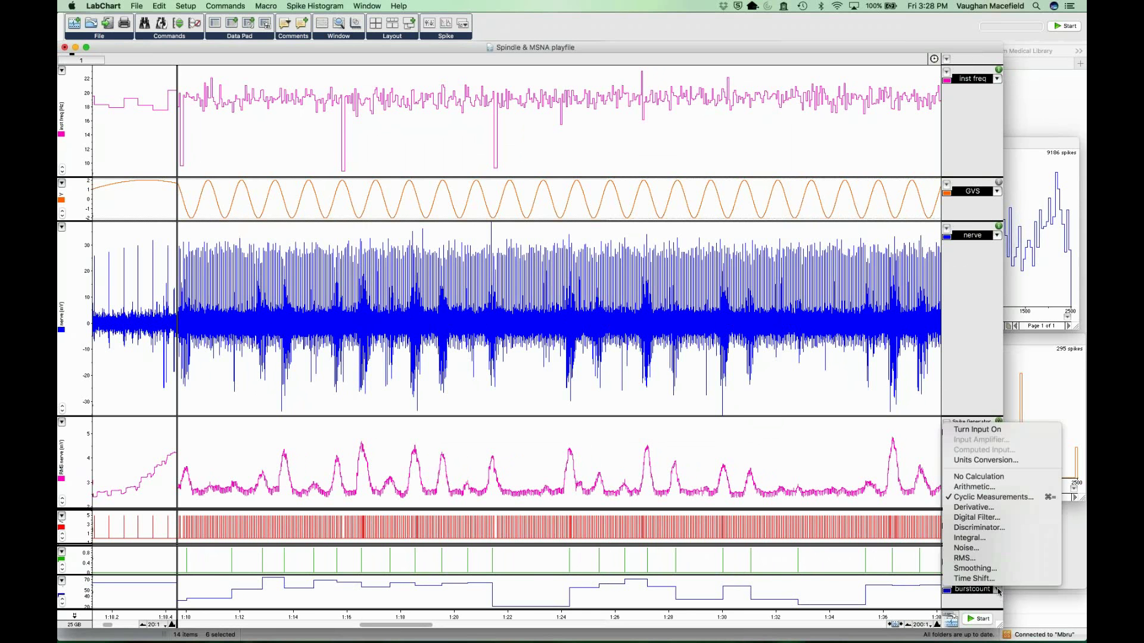
left_click(983, 498)
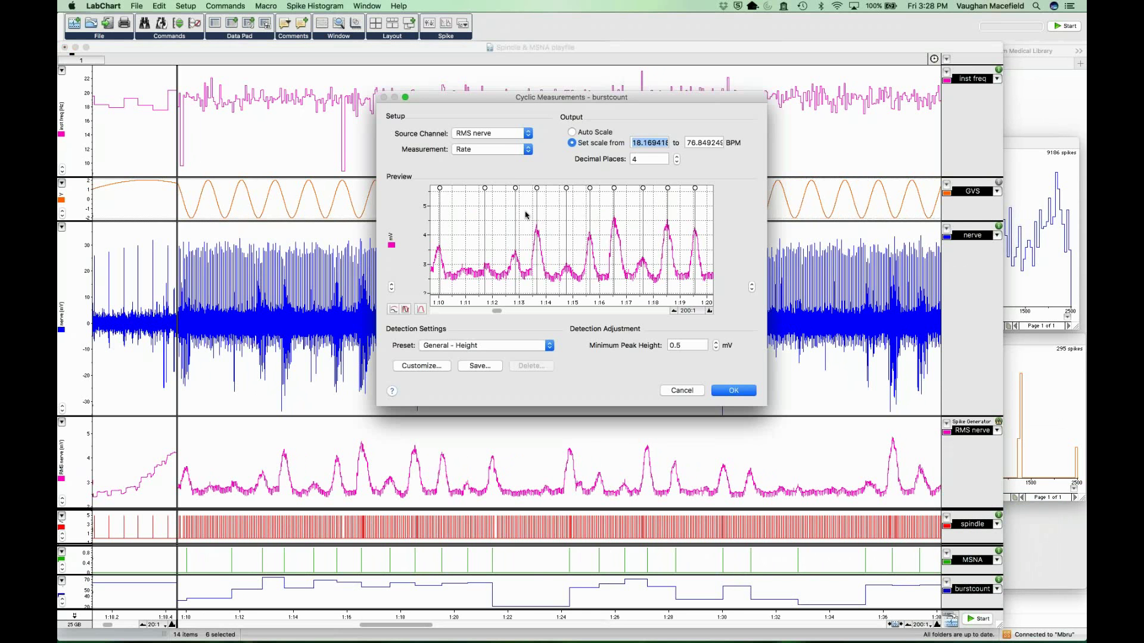
left_click(500, 149)
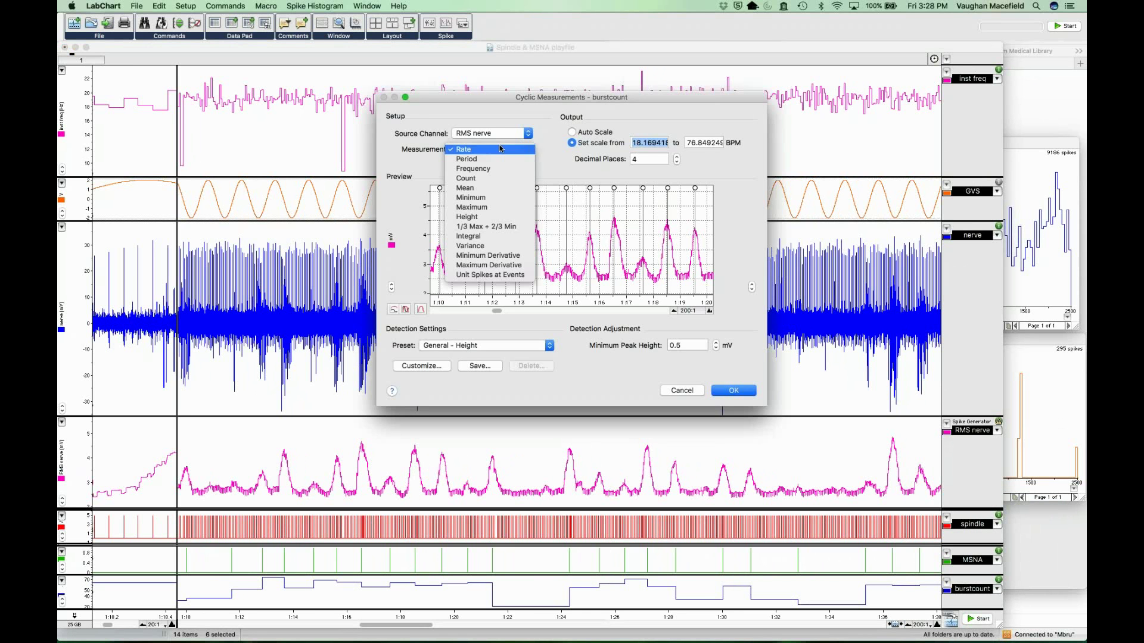
left_click(498, 178)
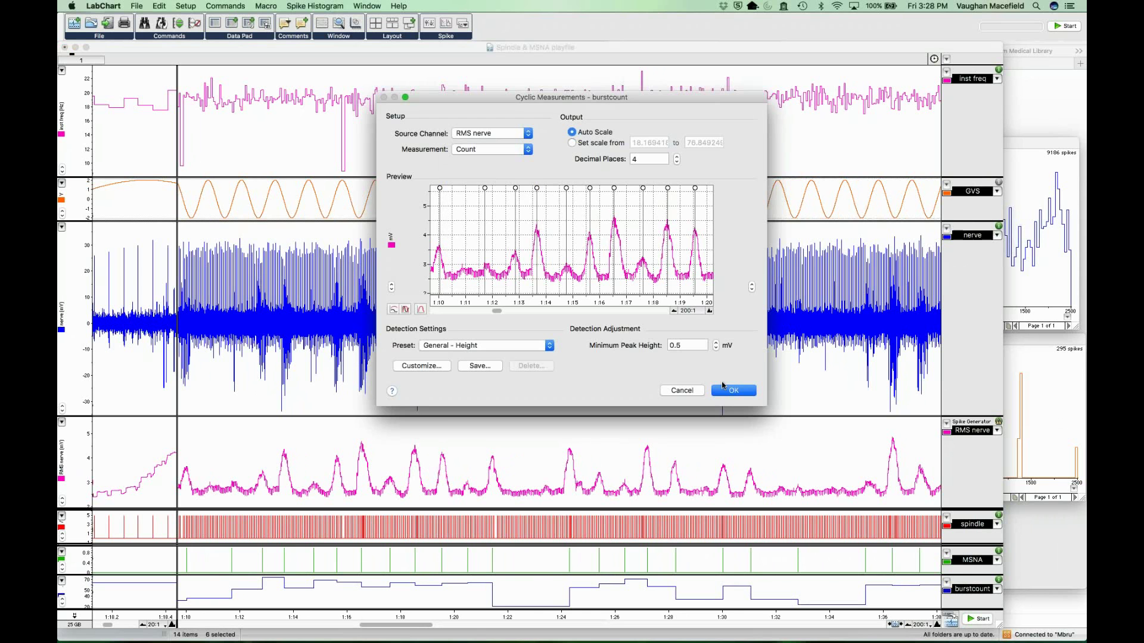
key("Return")
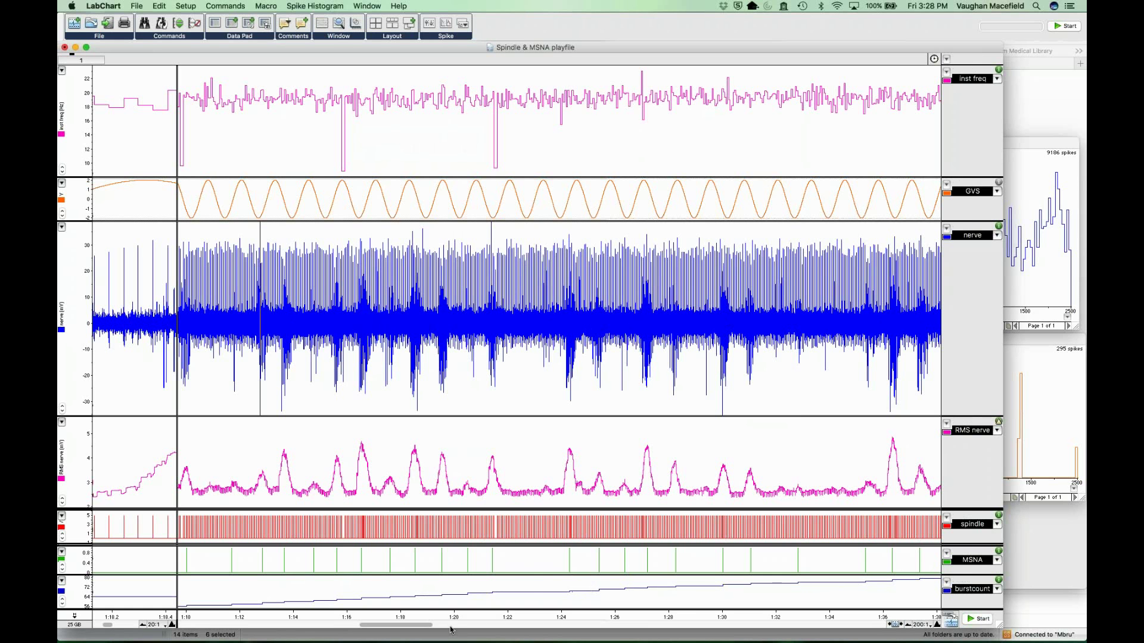
left_click_drag(416, 627, 391, 629)
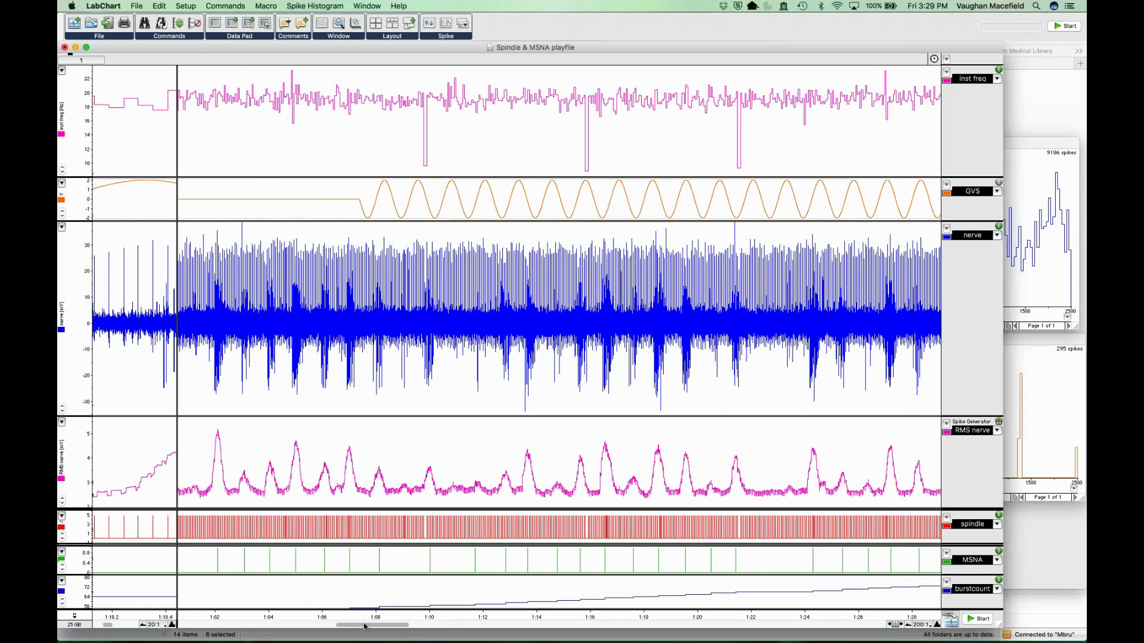
left_click_drag(365, 625, 392, 625)
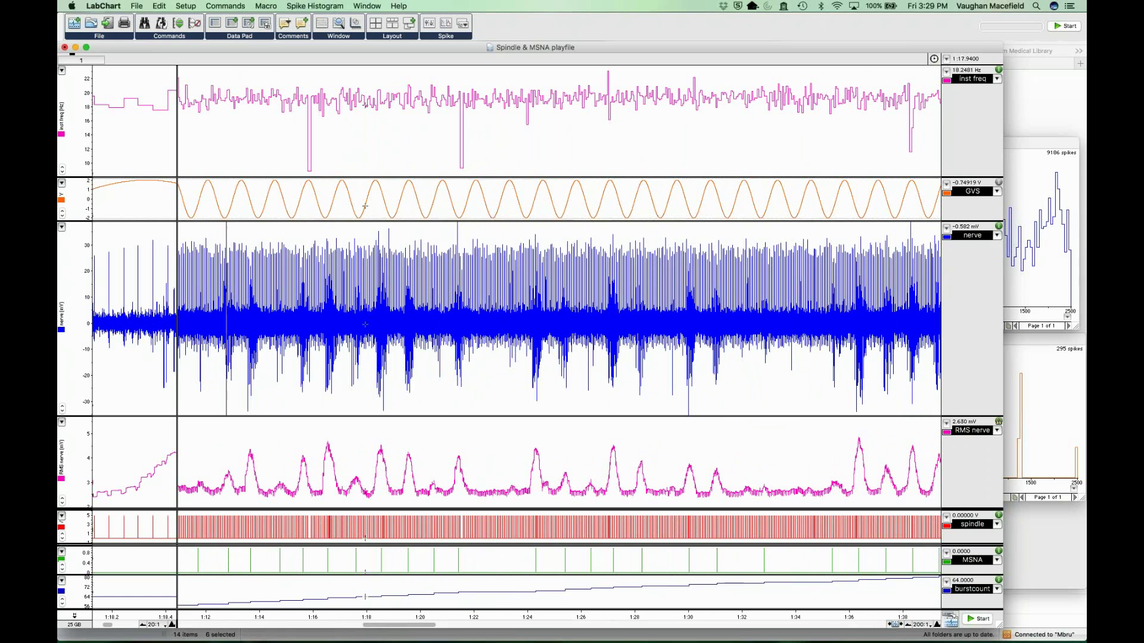
Open the Data Pad in an enlarged window and delete all of its stored data rows
left_click(356, 6)
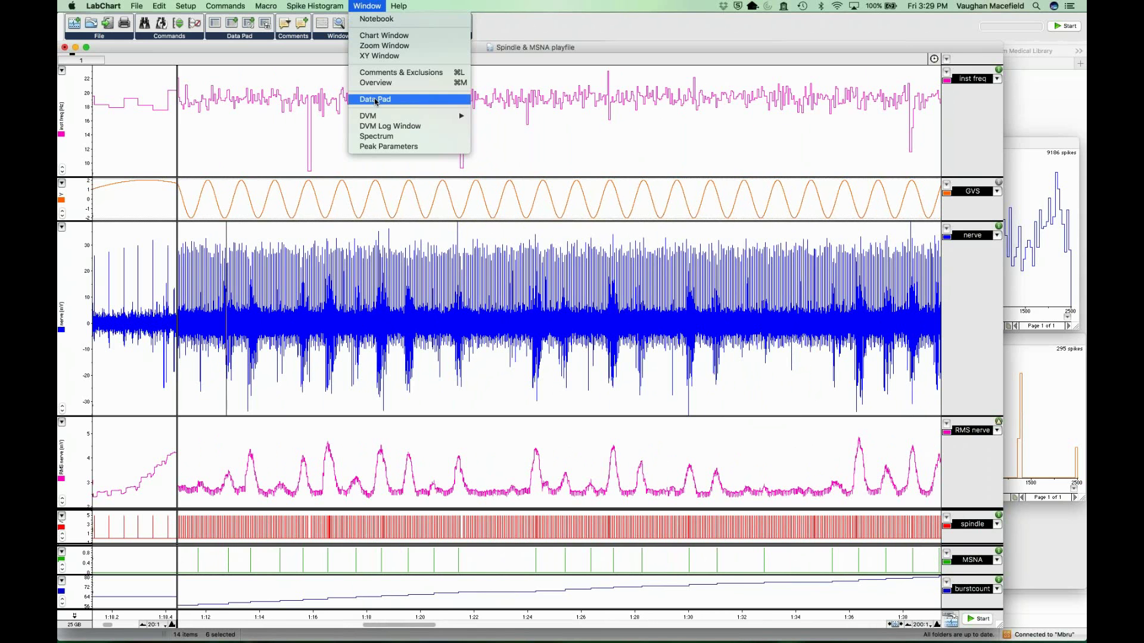
left_click(446, 96)
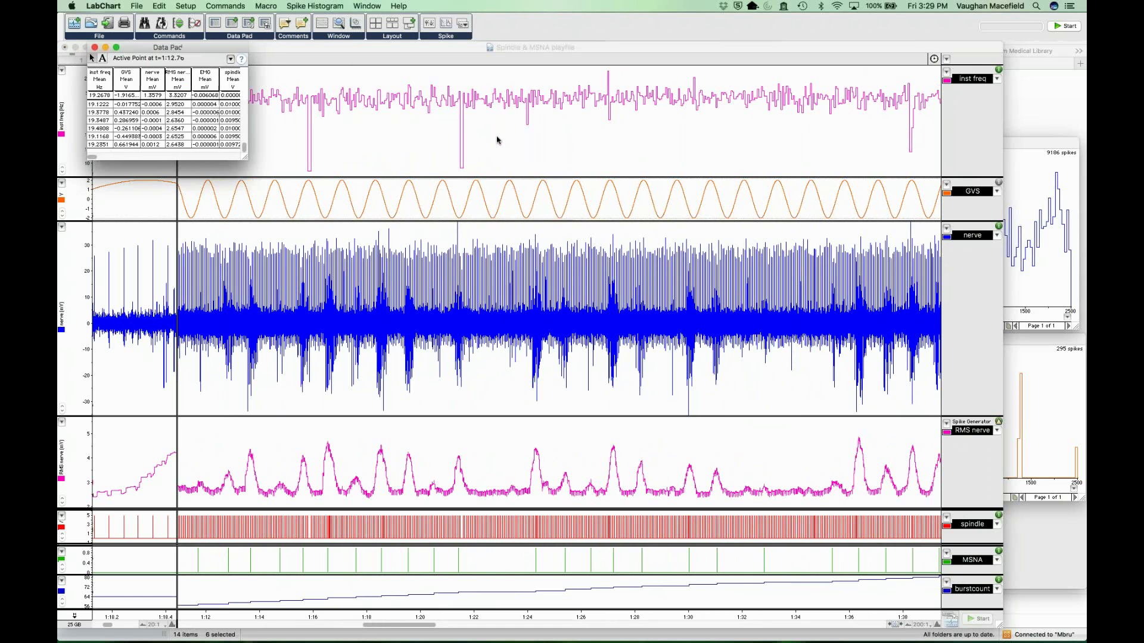
left_click_drag(550, 250, 940, 326)
left_click(156, 6)
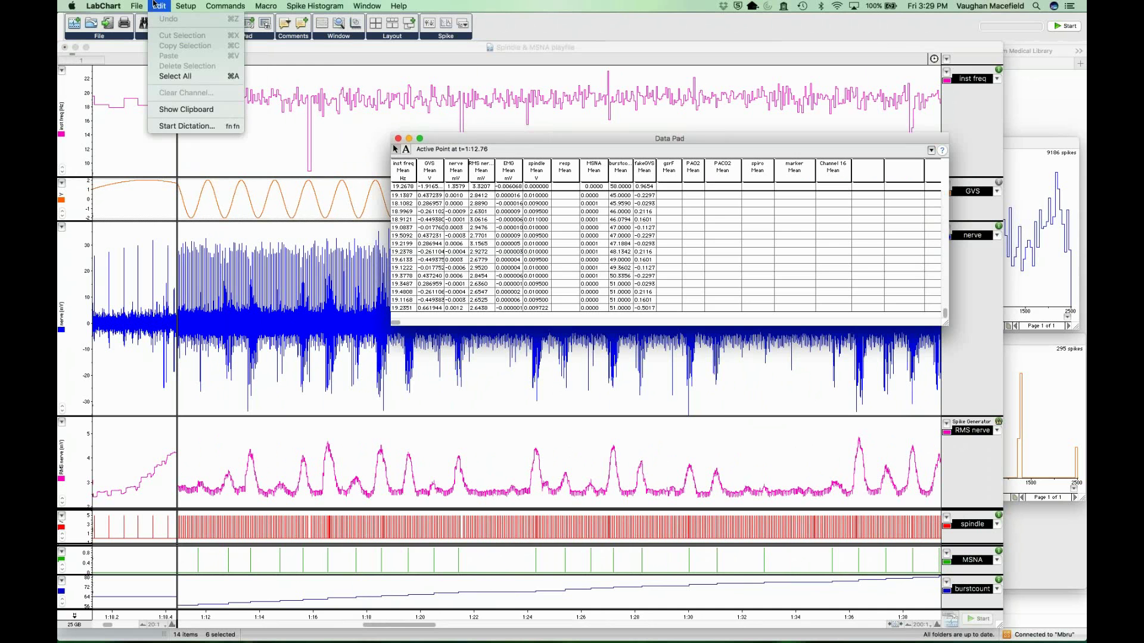
left_click(176, 76)
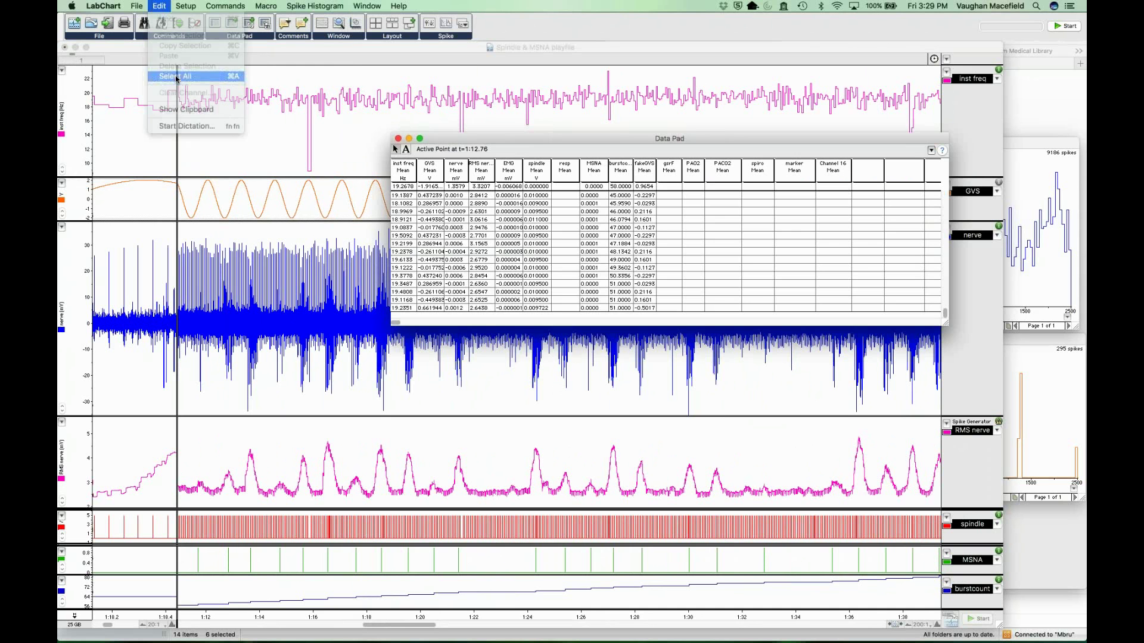
key("BackSpace")
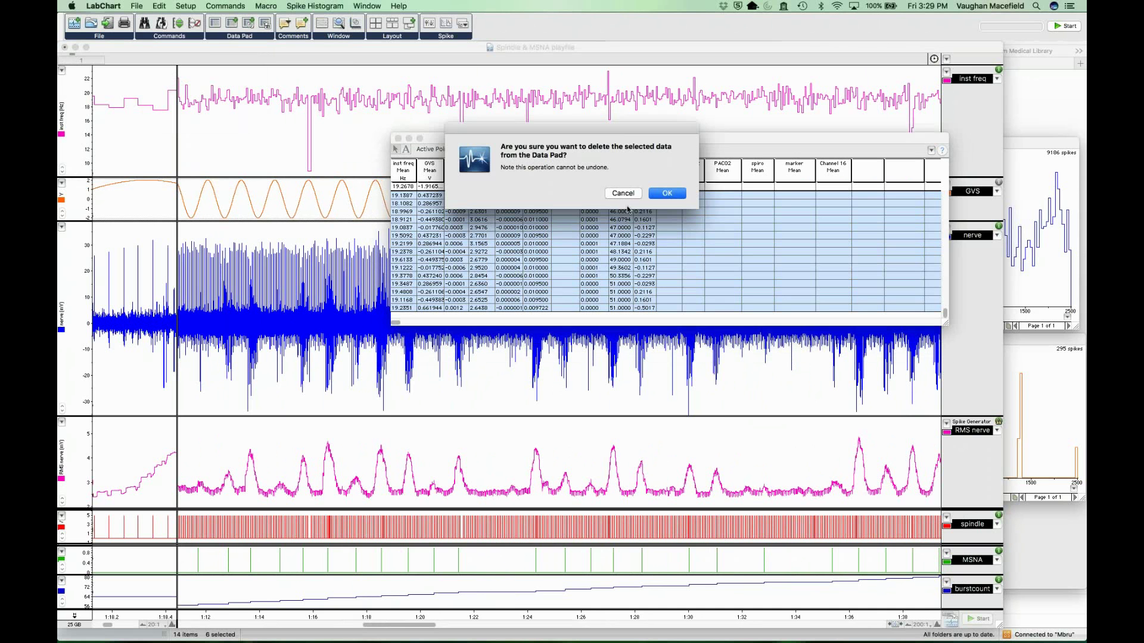
left_click(671, 194)
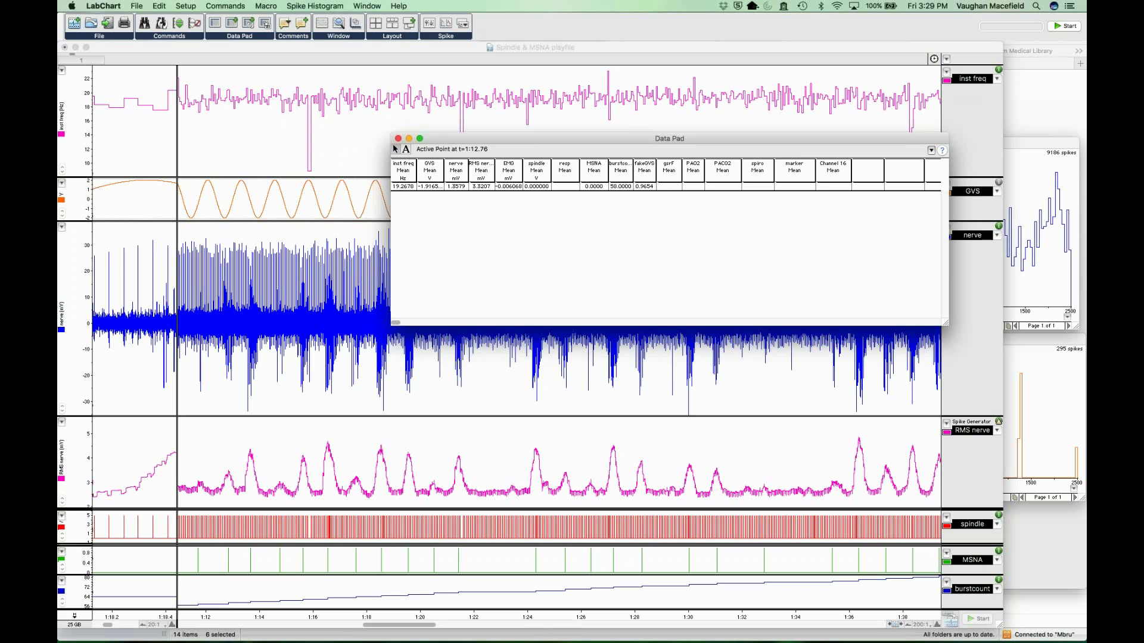
Set Data Pad columns 1, 2 and 3 to the selection information Start, End and Duration
left_click_drag(647, 143, 704, 169)
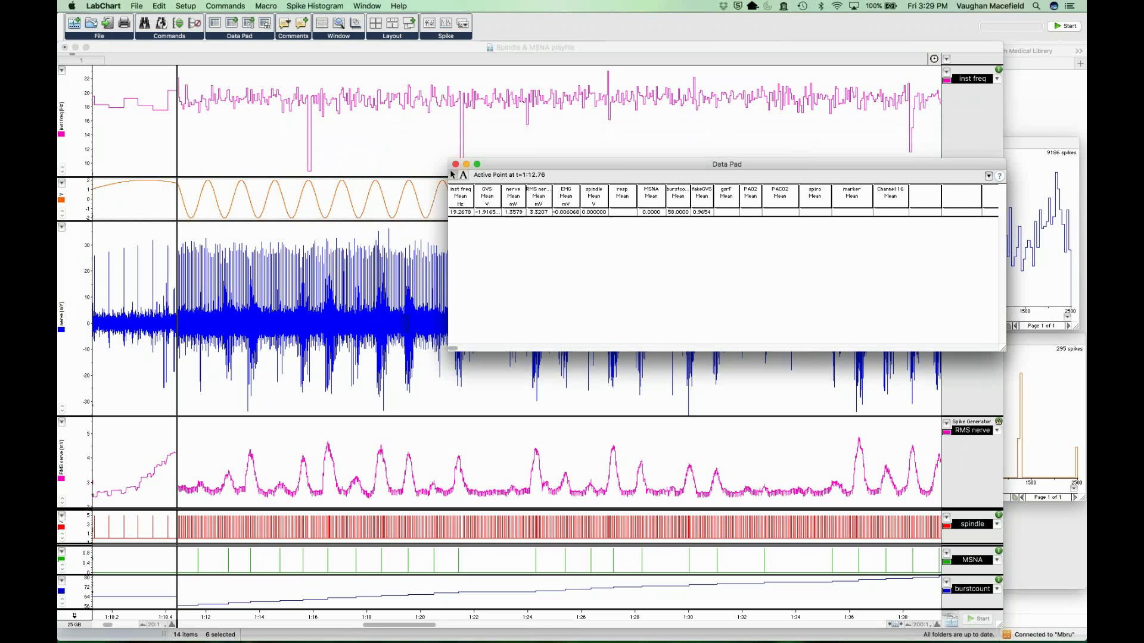
double_click(465, 199)
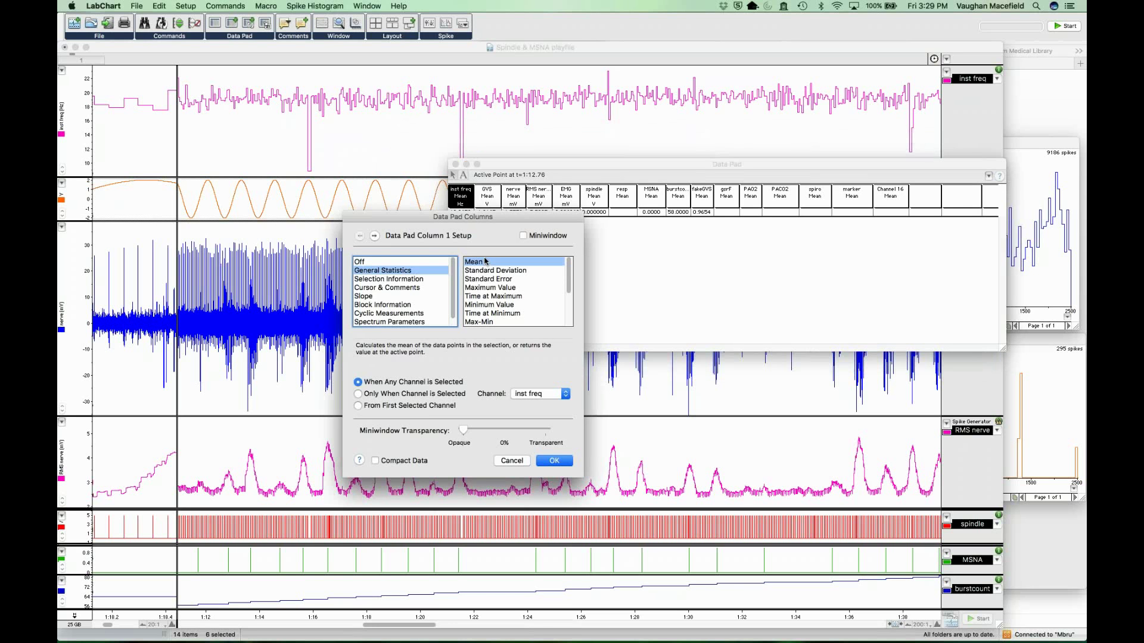
left_click(395, 279)
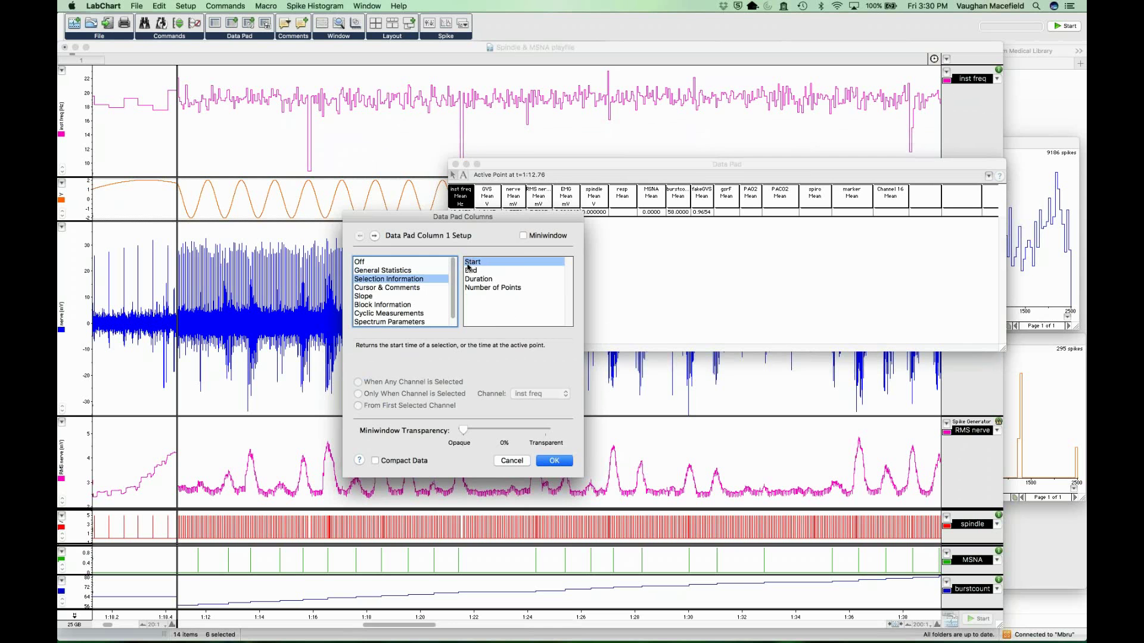
left_click(374, 235)
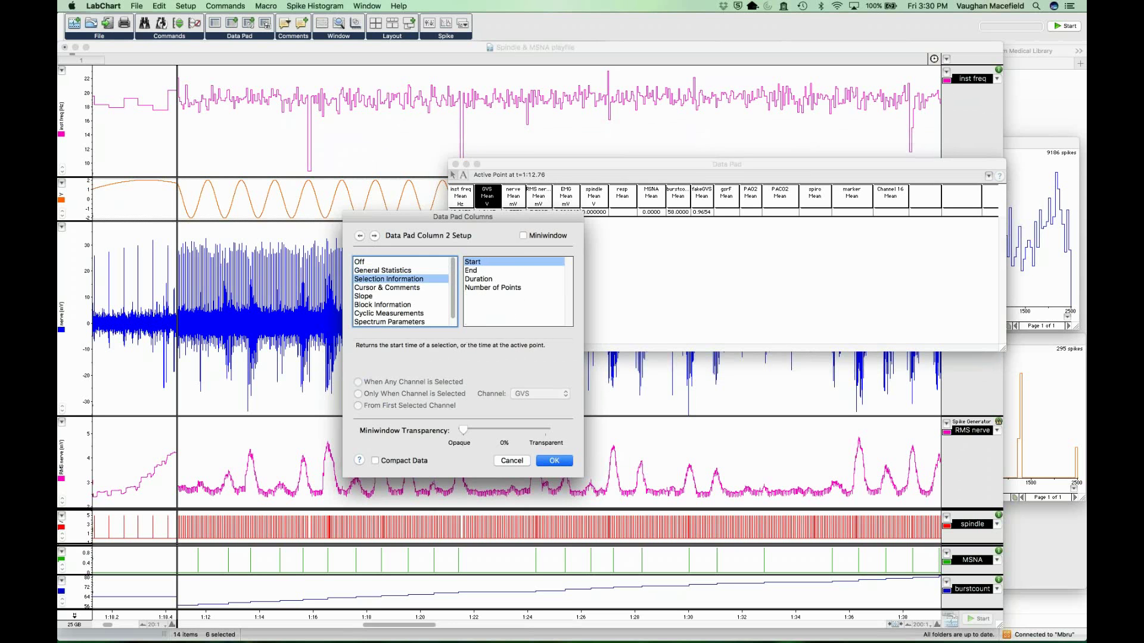
left_click(477, 271)
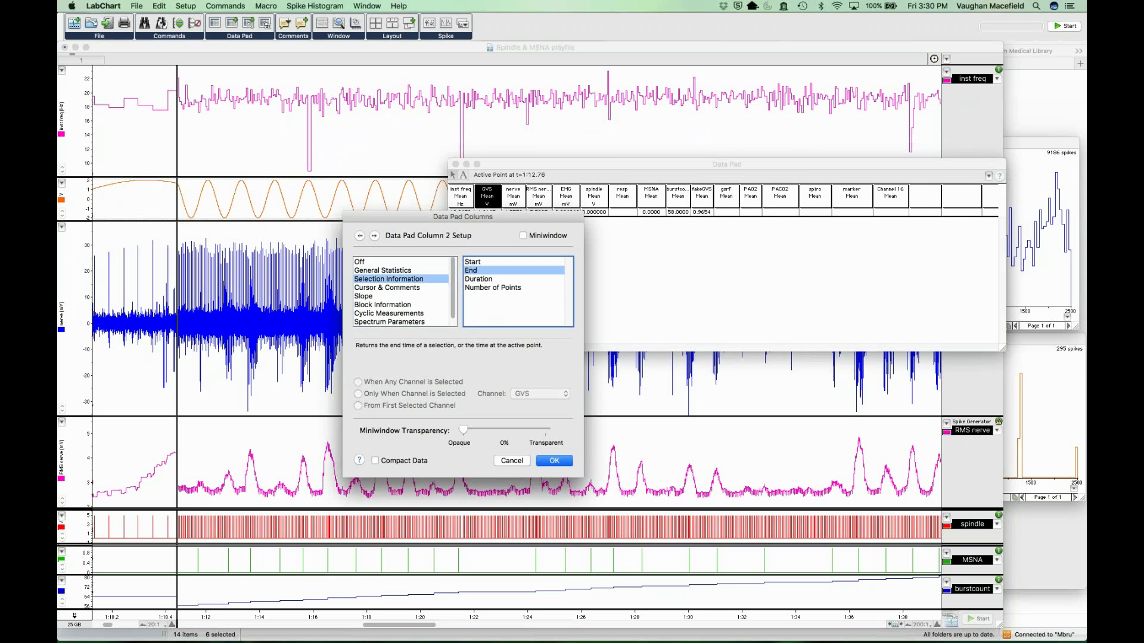
left_click(374, 235)
left_click(393, 279)
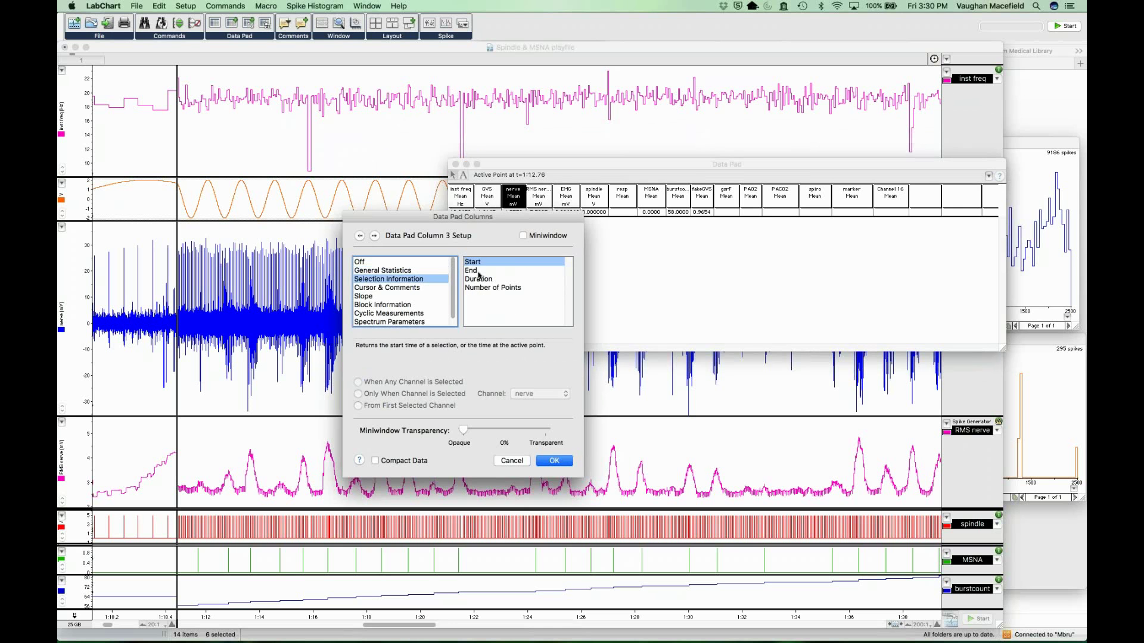
left_click(479, 279)
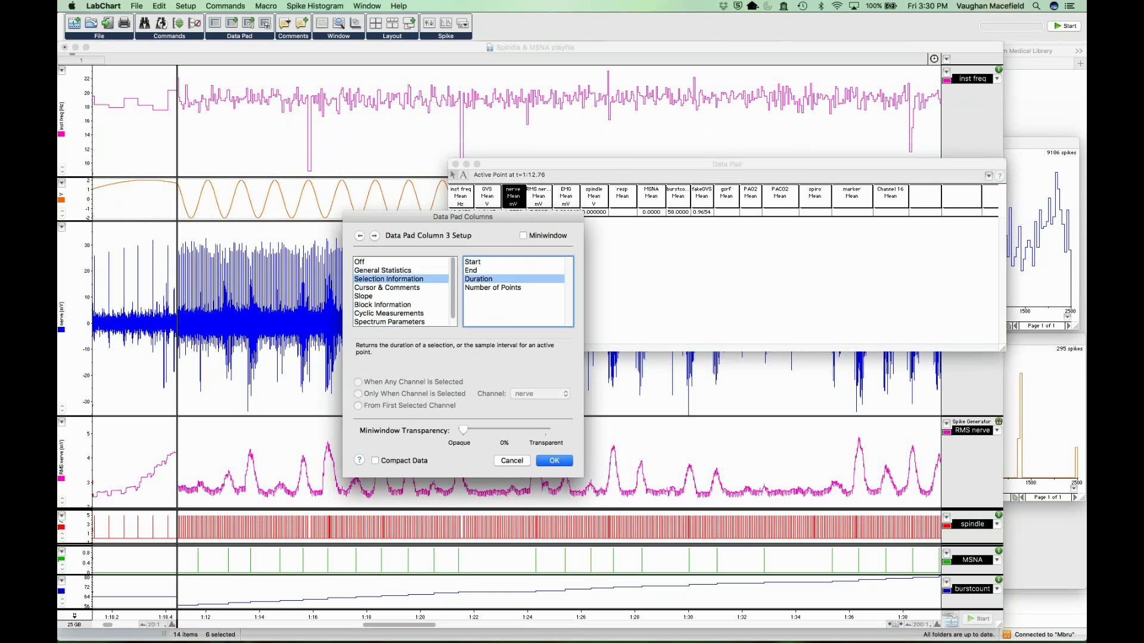
left_click(555, 461)
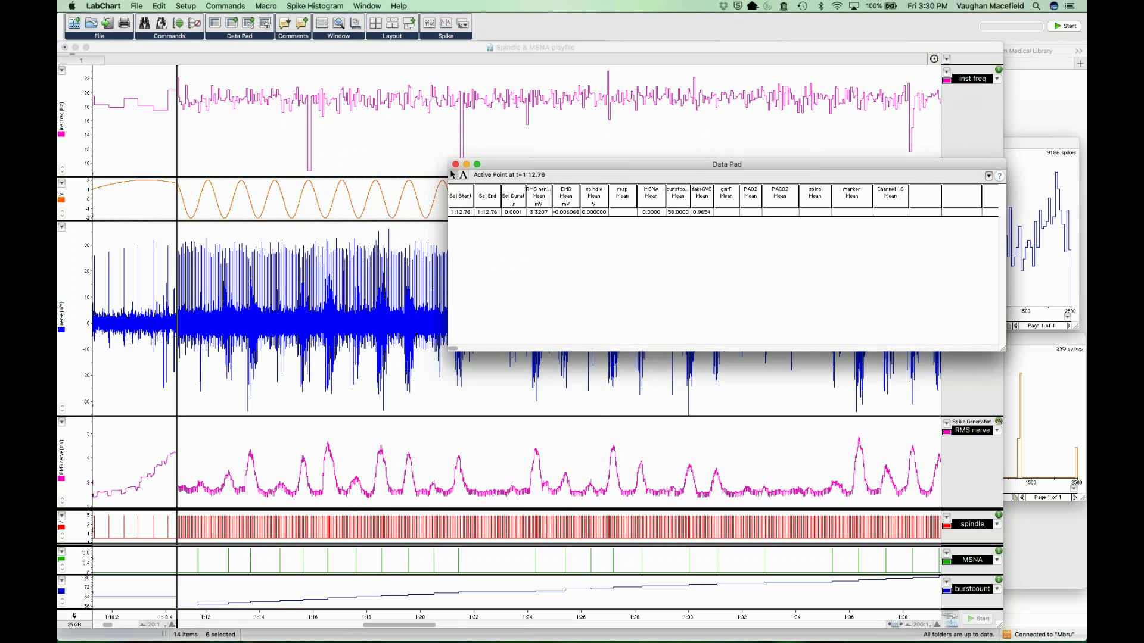
Set Data Pad column 4 to the Peak Amplitude peak parameter of the RMS nerve channel
left_click(538, 194)
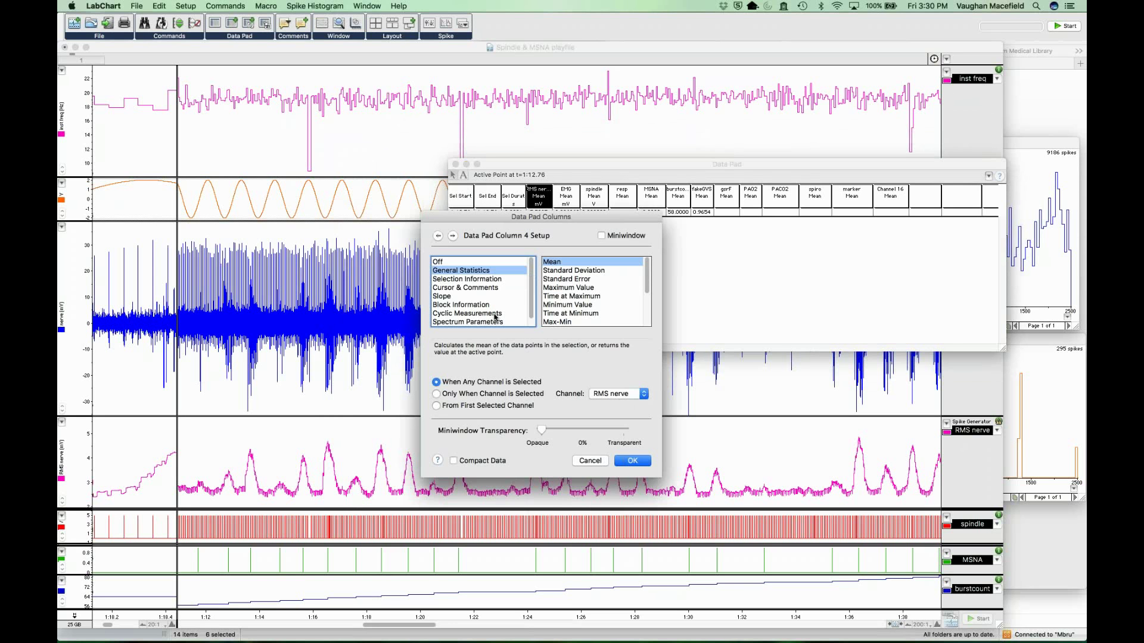
scroll(496, 305, "down", 1)
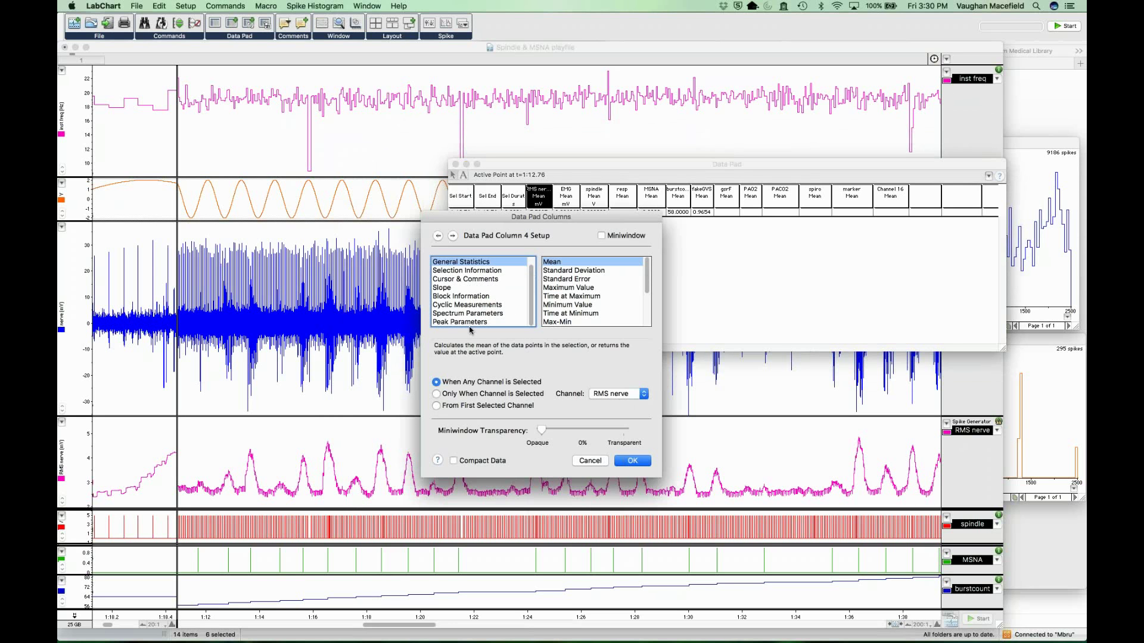
left_click(465, 322)
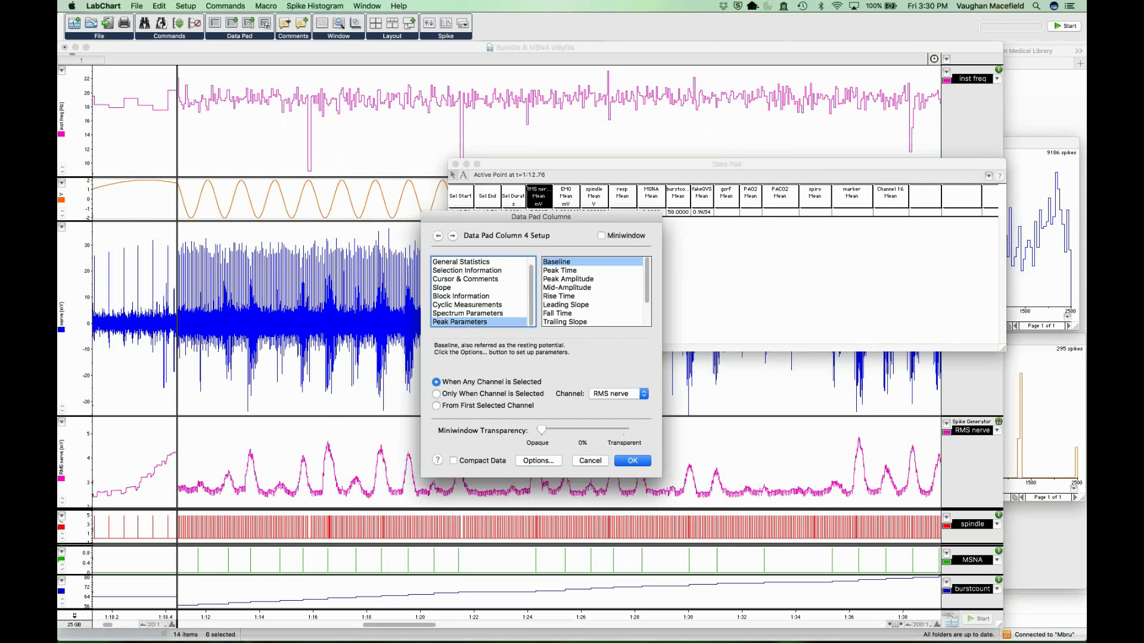
left_click(572, 280)
Set Data Pad column 5 to the Width at 10% peak parameter of the RMS nerve channel
left_click(454, 237)
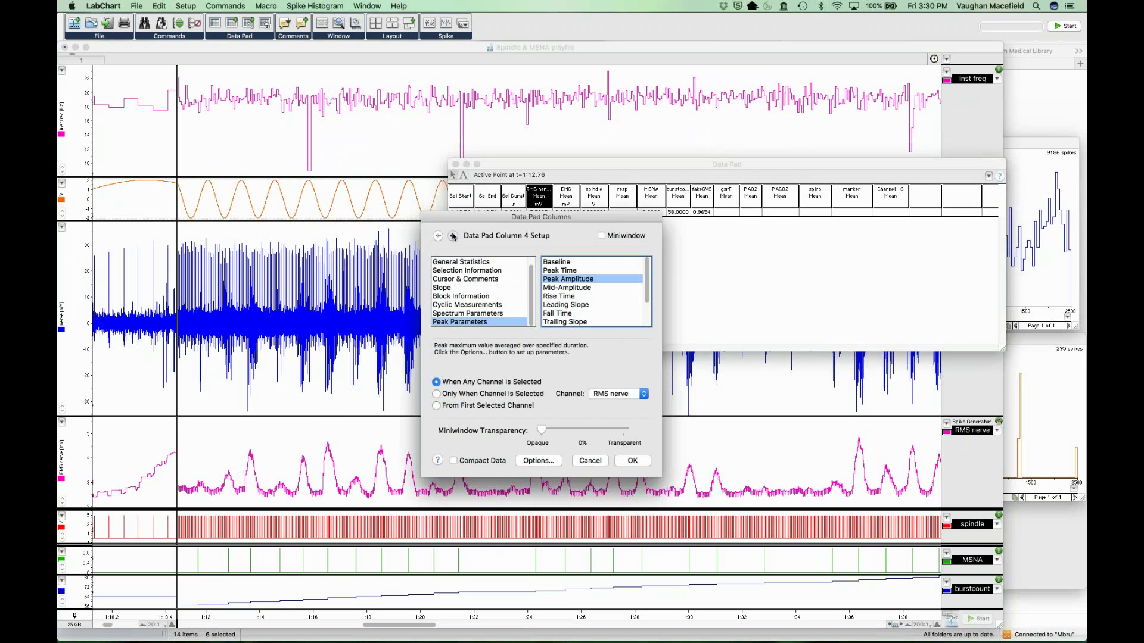
left_click(619, 394)
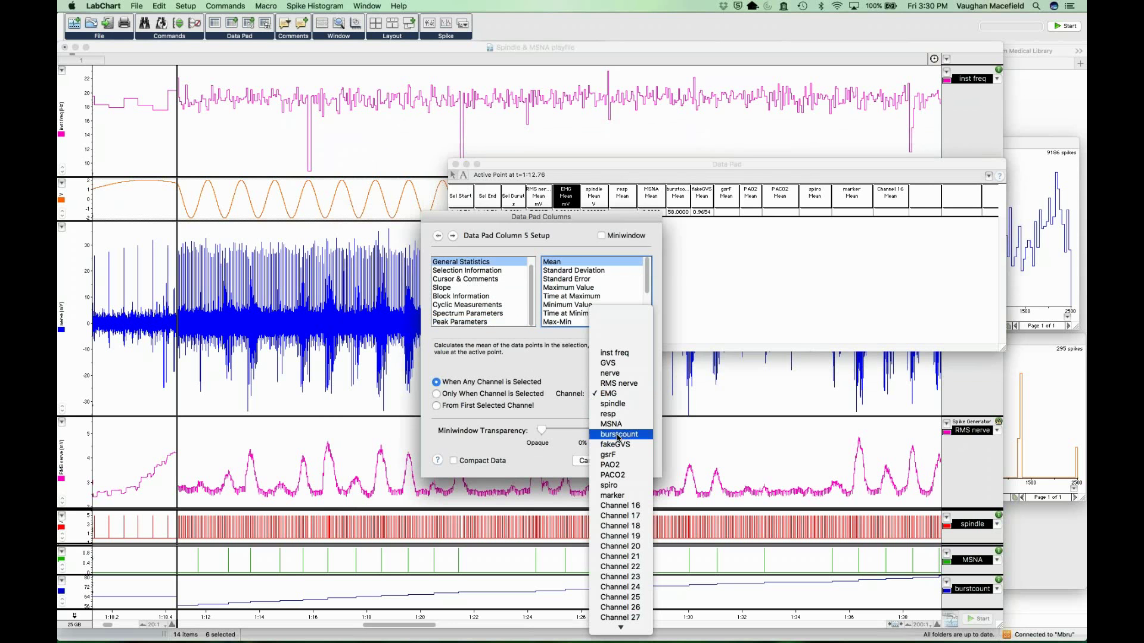
left_click(617, 388)
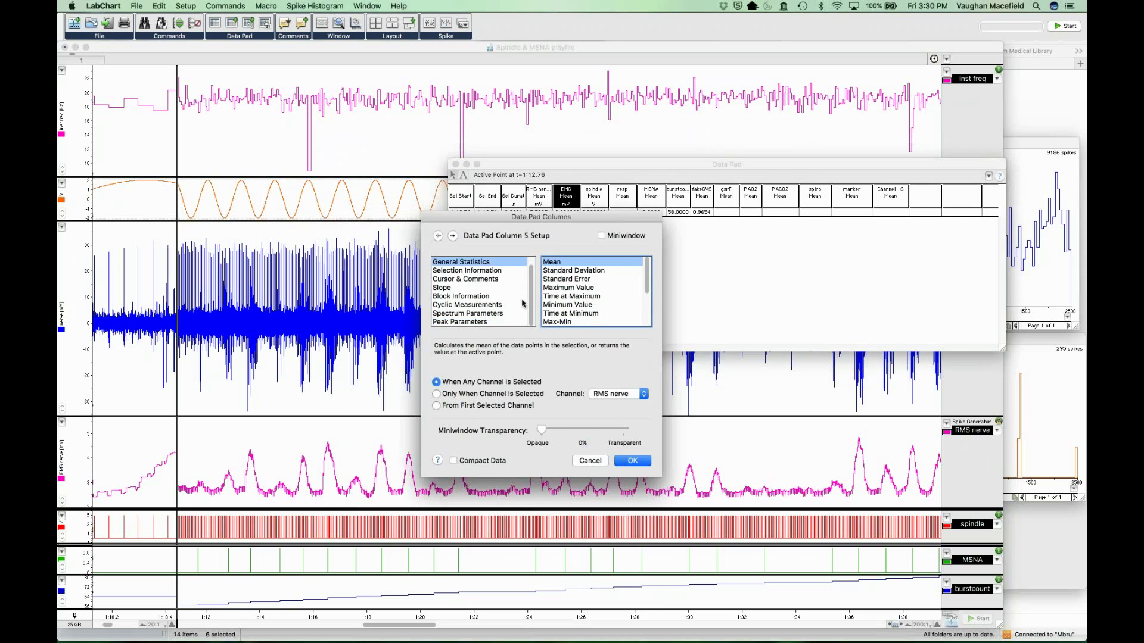
left_click(494, 322)
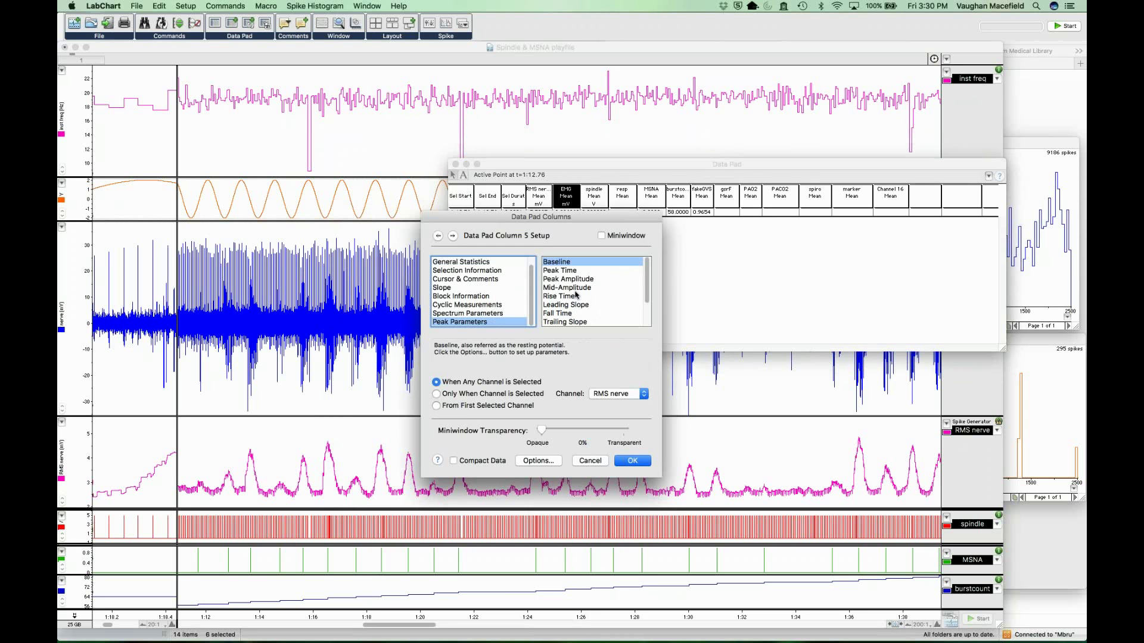
scroll(576, 295, "down", 3)
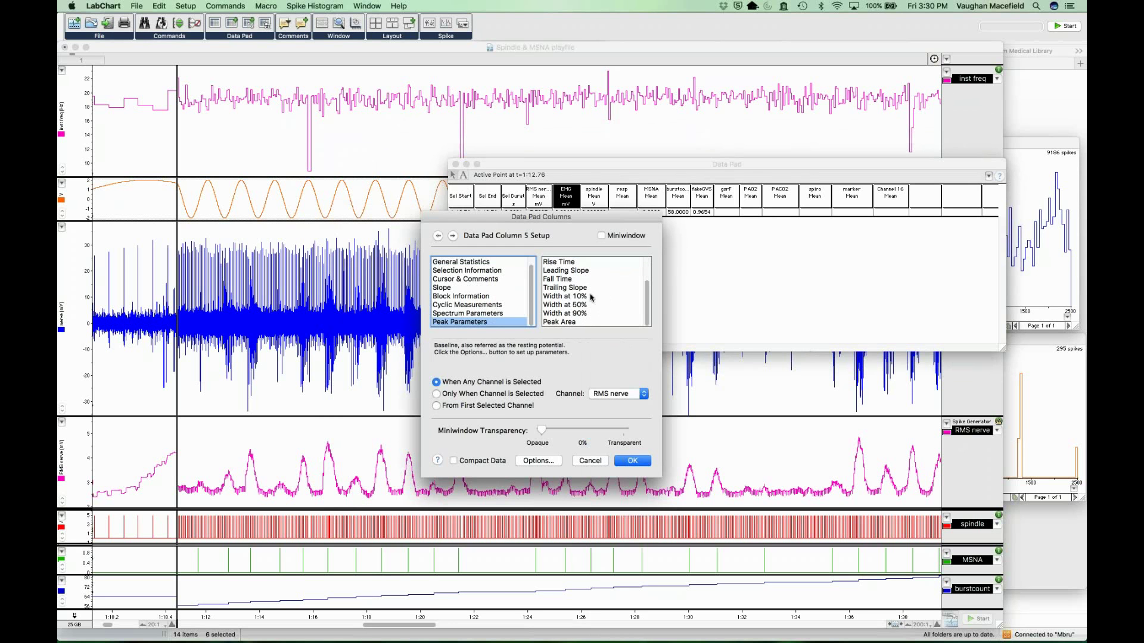
left_click(575, 314)
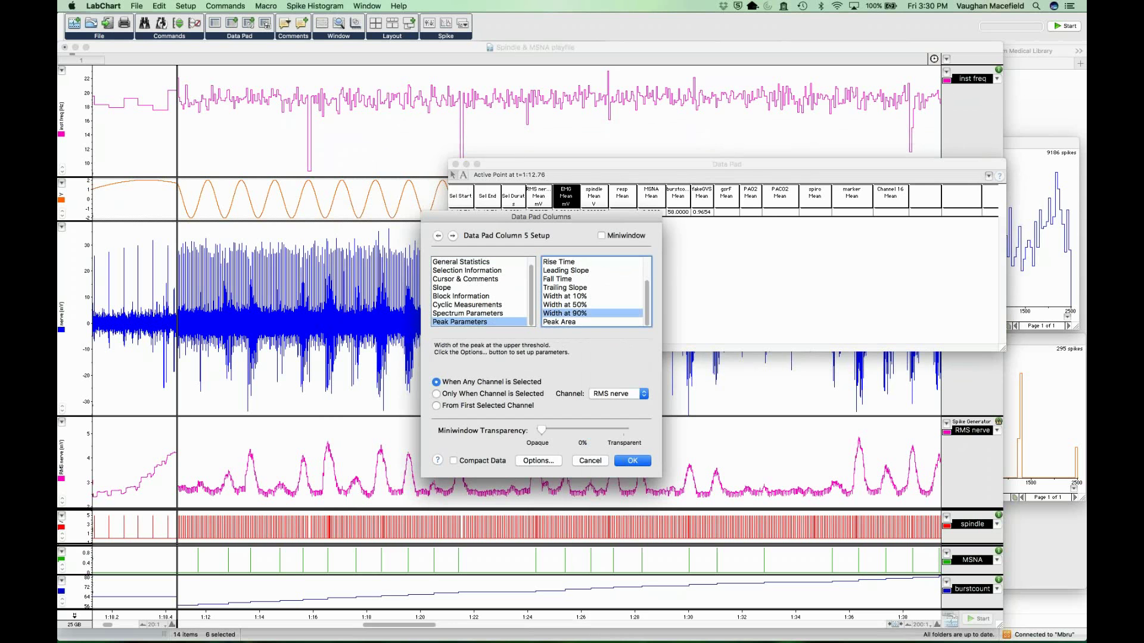
key("Up")
key("Up")
key("Up")
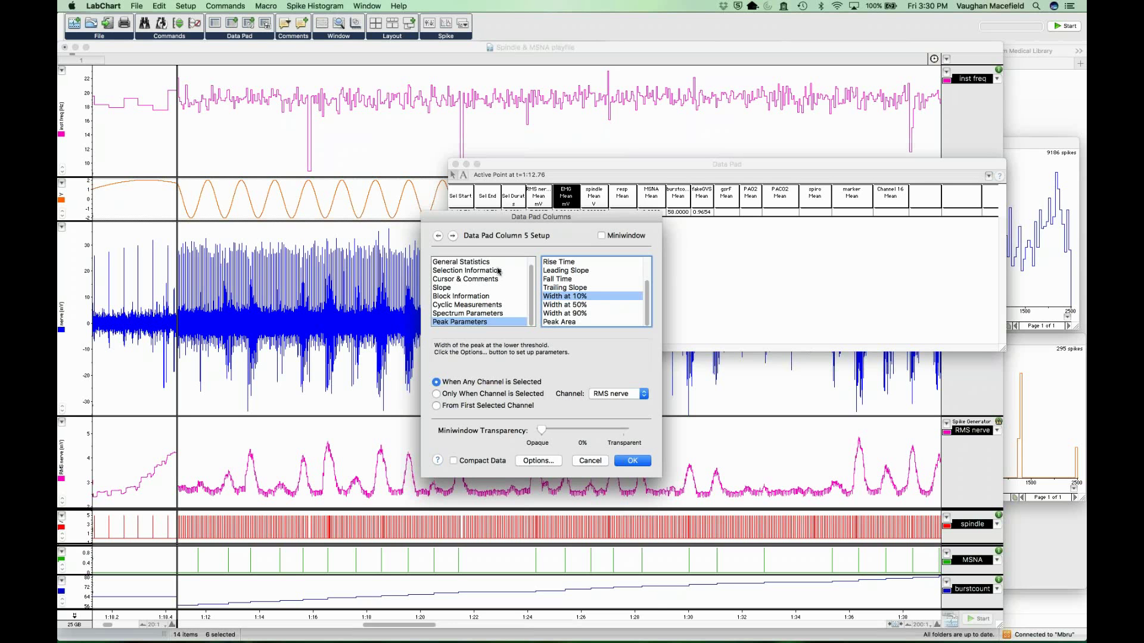
Set Data Pad column 6 to the Rise Time peak parameter of the RMS nerve channel
left_click(453, 236)
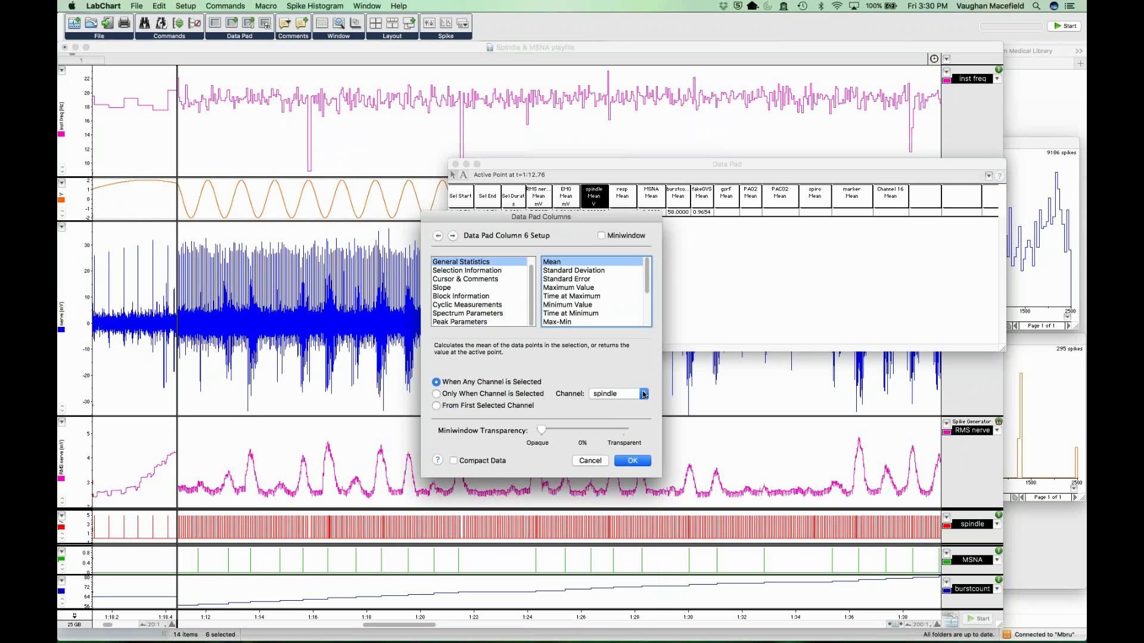
left_click(643, 395)
left_click(620, 375)
left_click(470, 322)
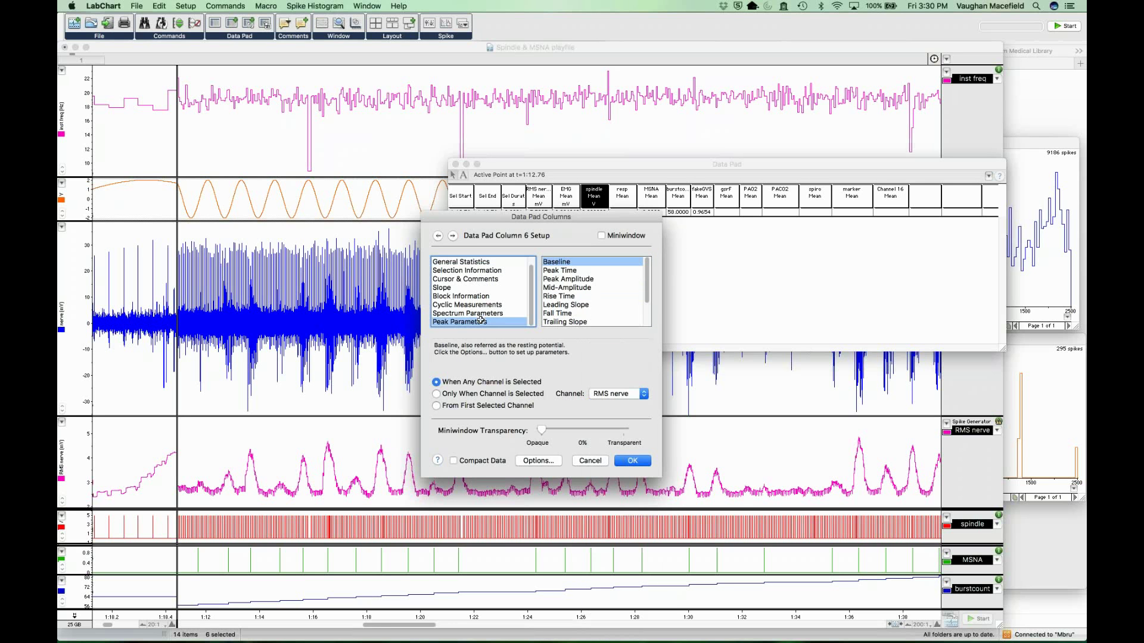
scroll(598, 305, "down", 3)
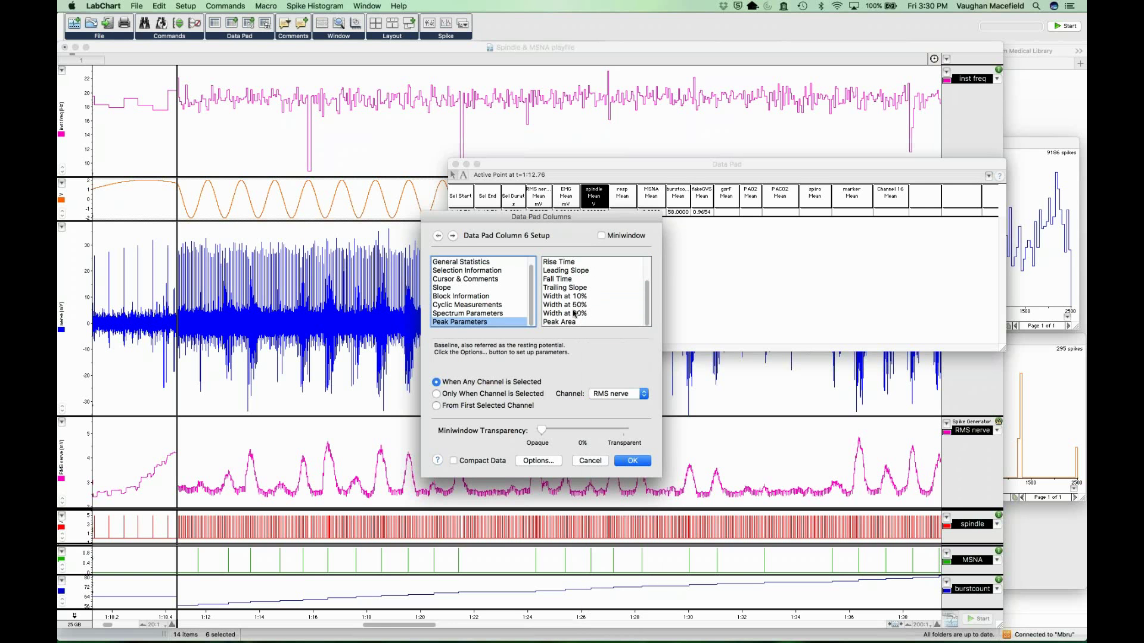
left_click(566, 262)
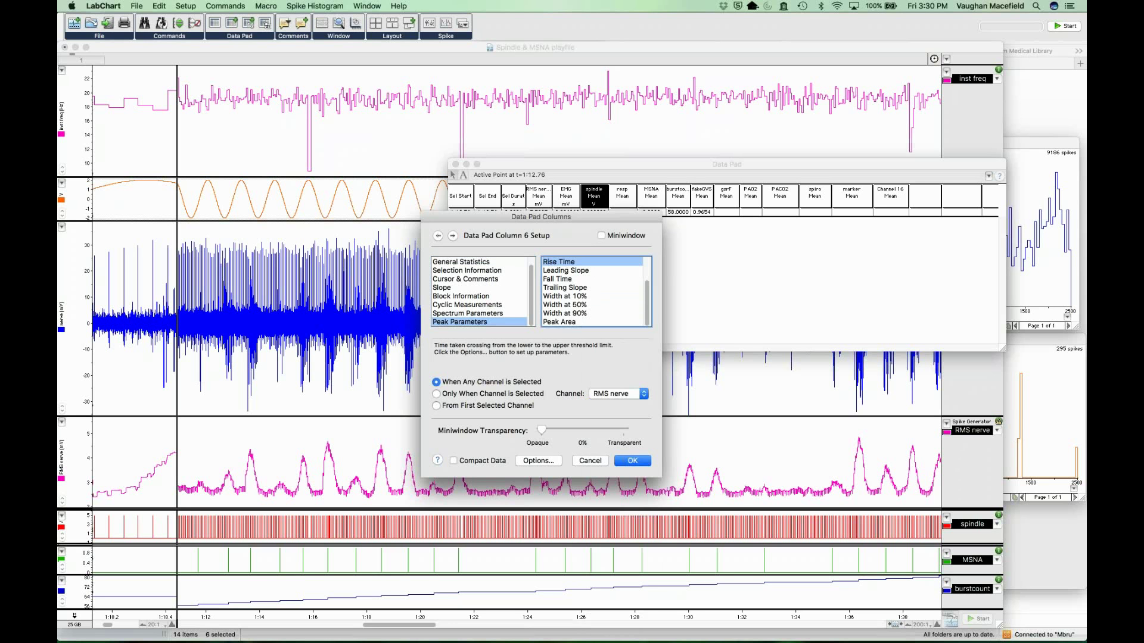
Set Data Pad column 7 to the Peak Area peak parameter of the RMS nerve channel and apply the column setup
left_click(453, 236)
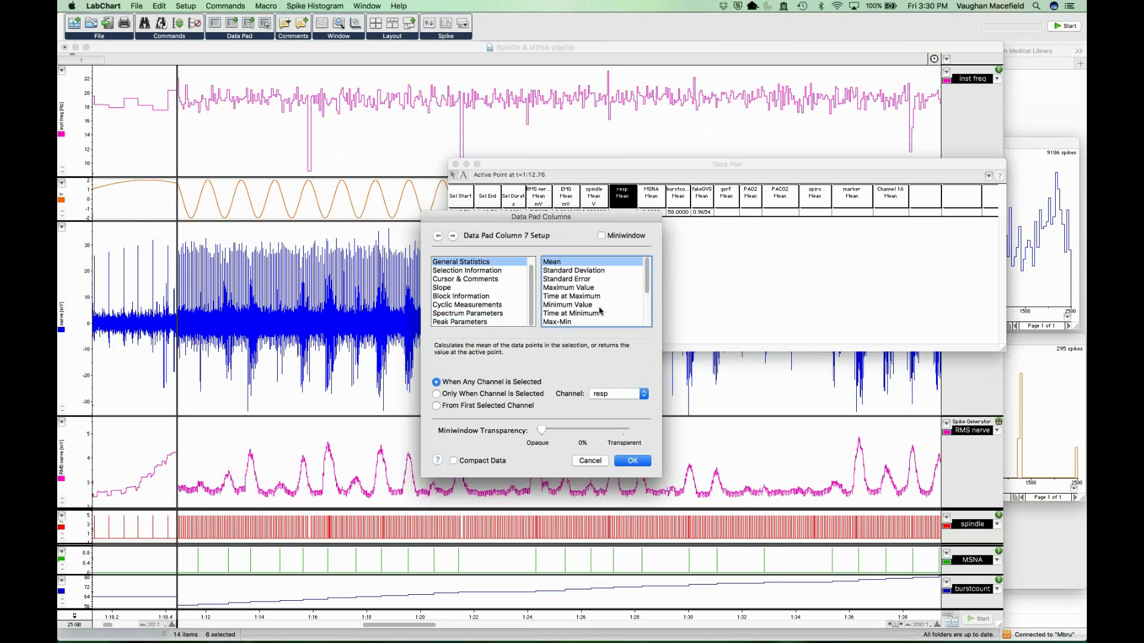
scroll(600, 310, "down", 3)
left_click(637, 394)
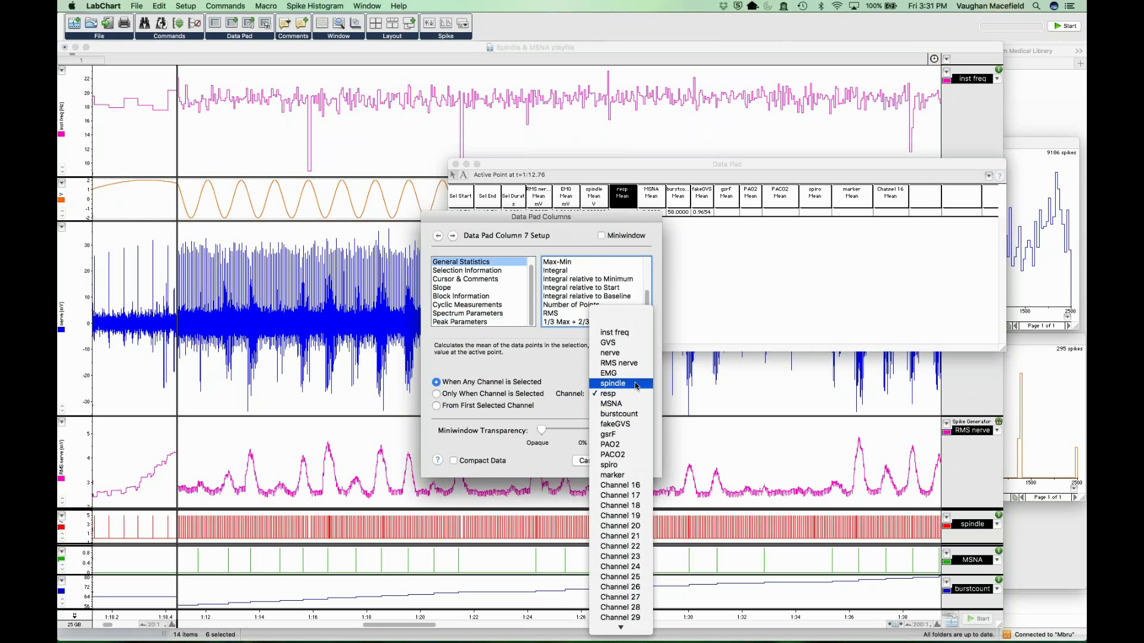
left_click(618, 363)
left_click(484, 322)
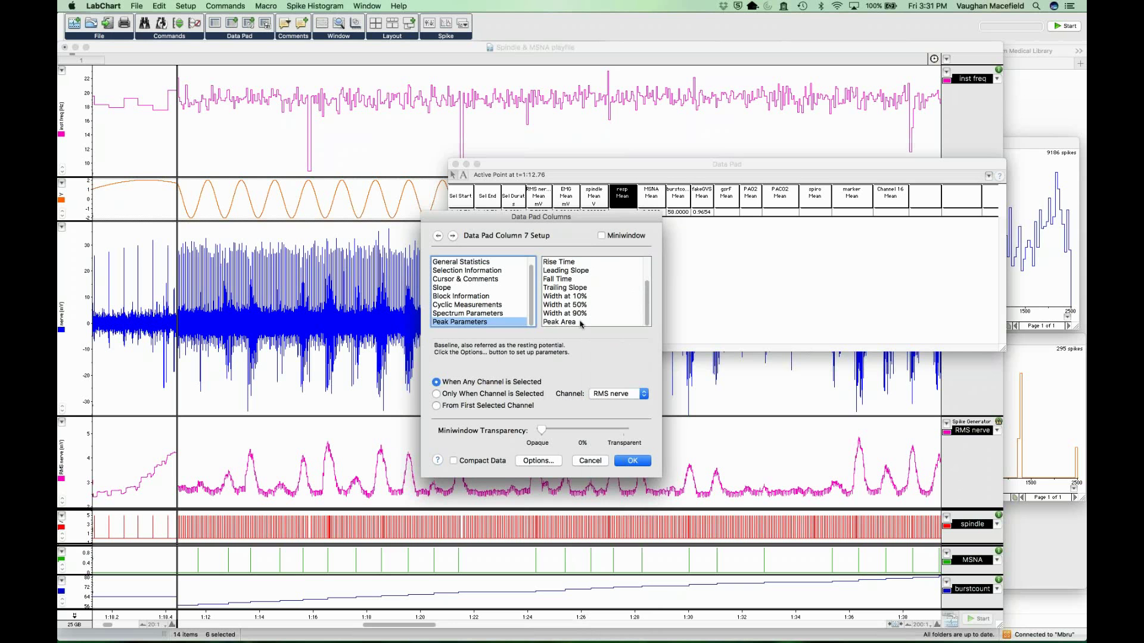
left_click(581, 323)
left_click(632, 460)
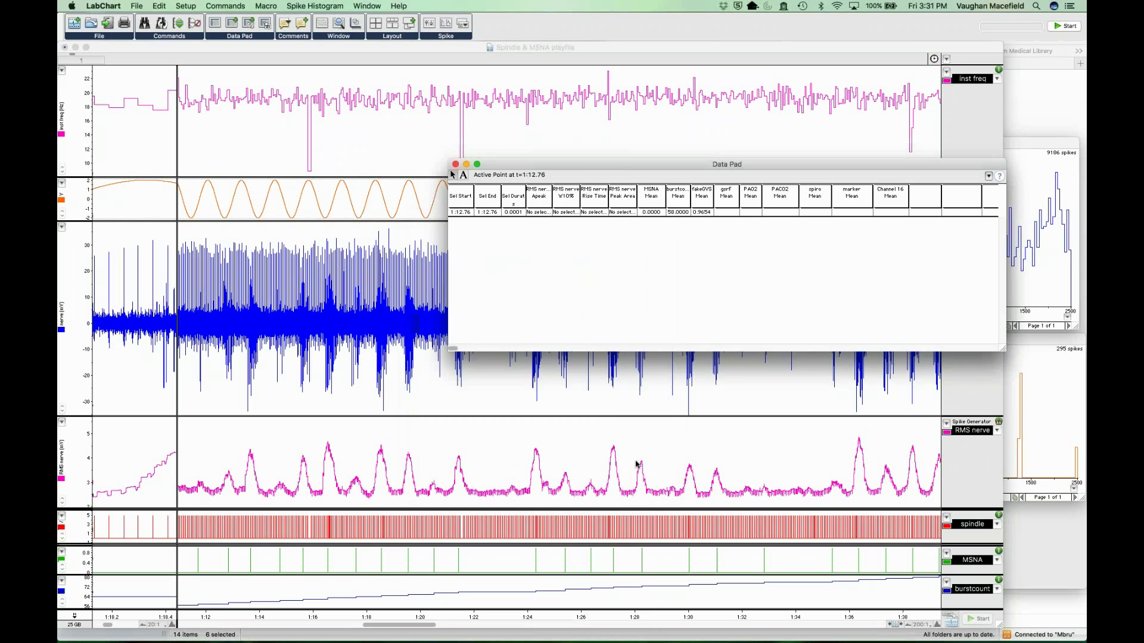
Move the Data Pad aside and view the Peak Parameters of the RMS nerve burst between about 1:20.9 and 1:22.2
left_click_drag(600, 165, 713, 162)
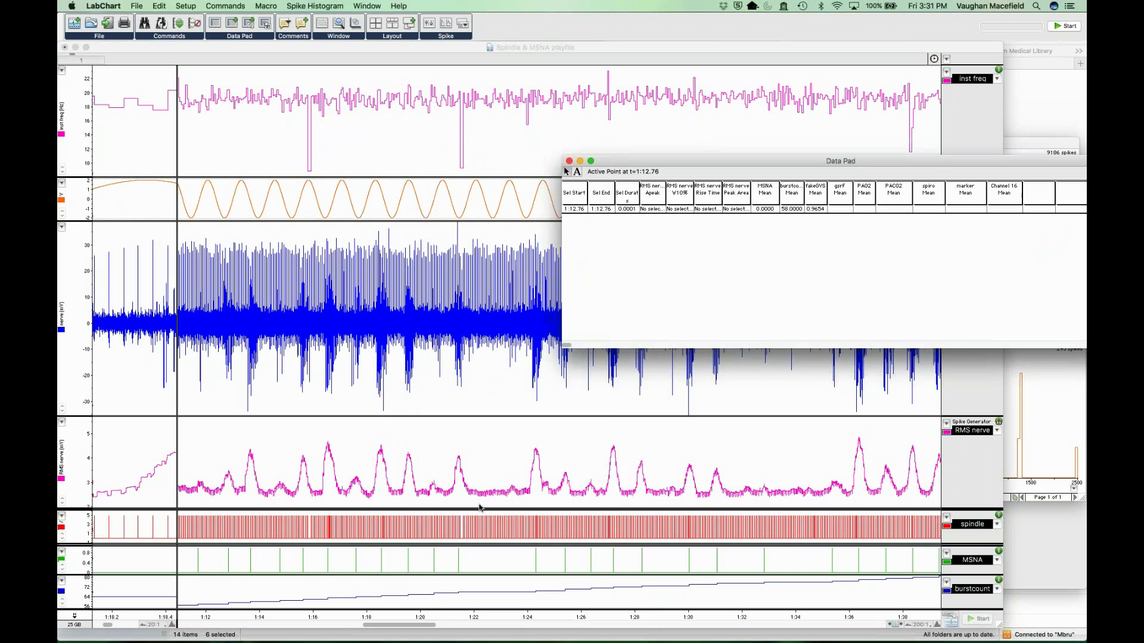
left_click(441, 447)
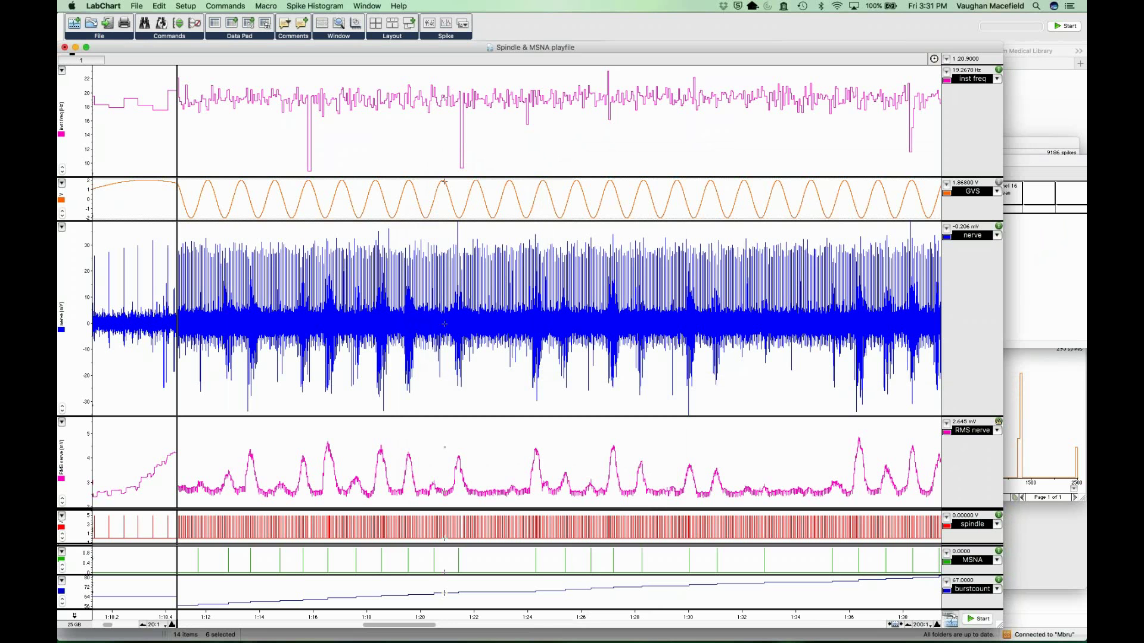
left_click_drag(445, 448, 478, 507)
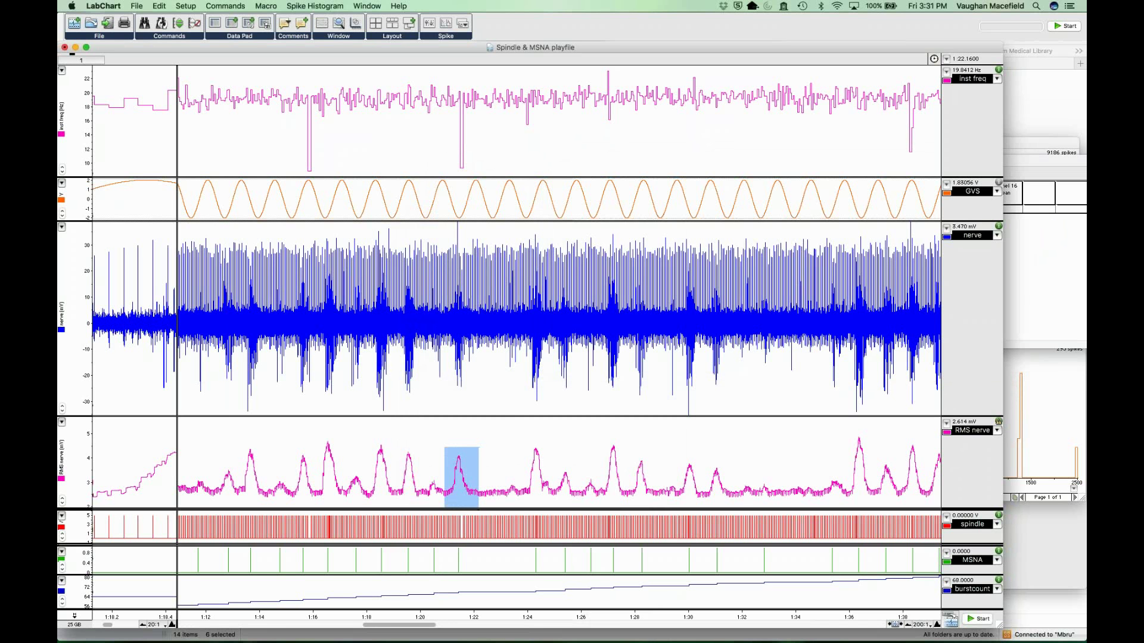
left_click(366, 7)
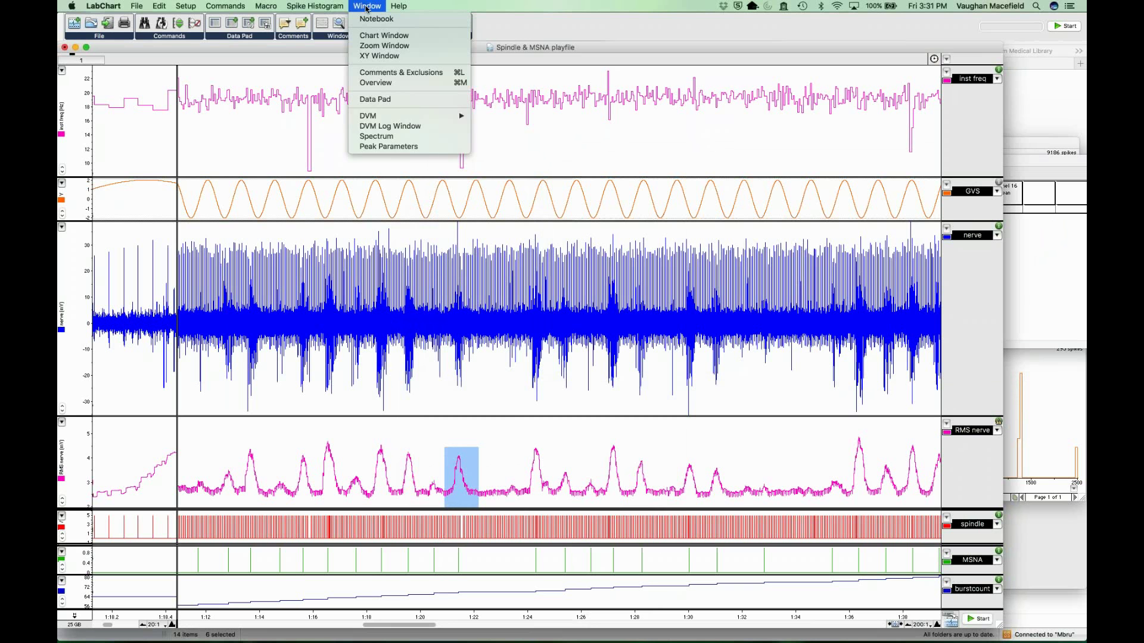
left_click(390, 148)
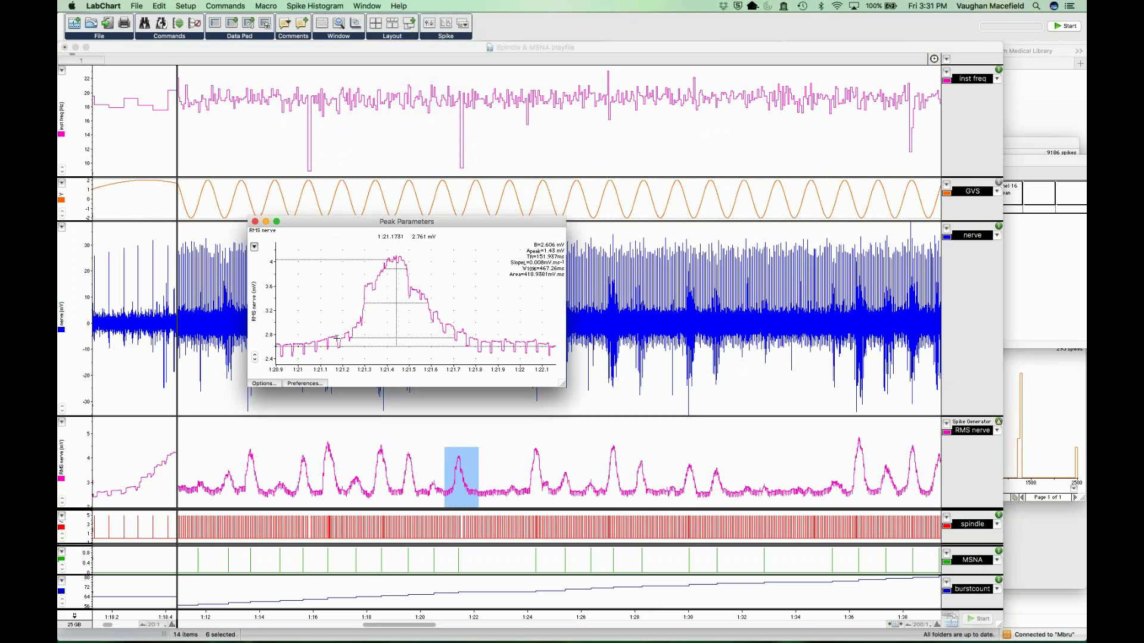
Review the Peak Parameters calculation options and display preferences, and inspect the selected burst in an enlarged window before closing it
left_click(262, 385)
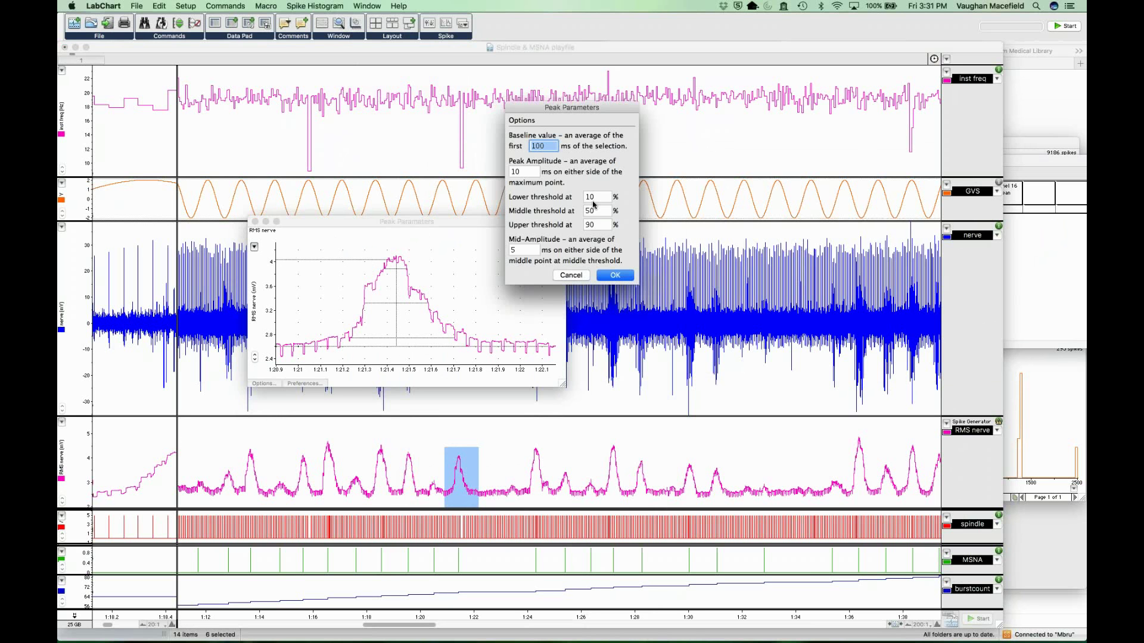
left_click(615, 276)
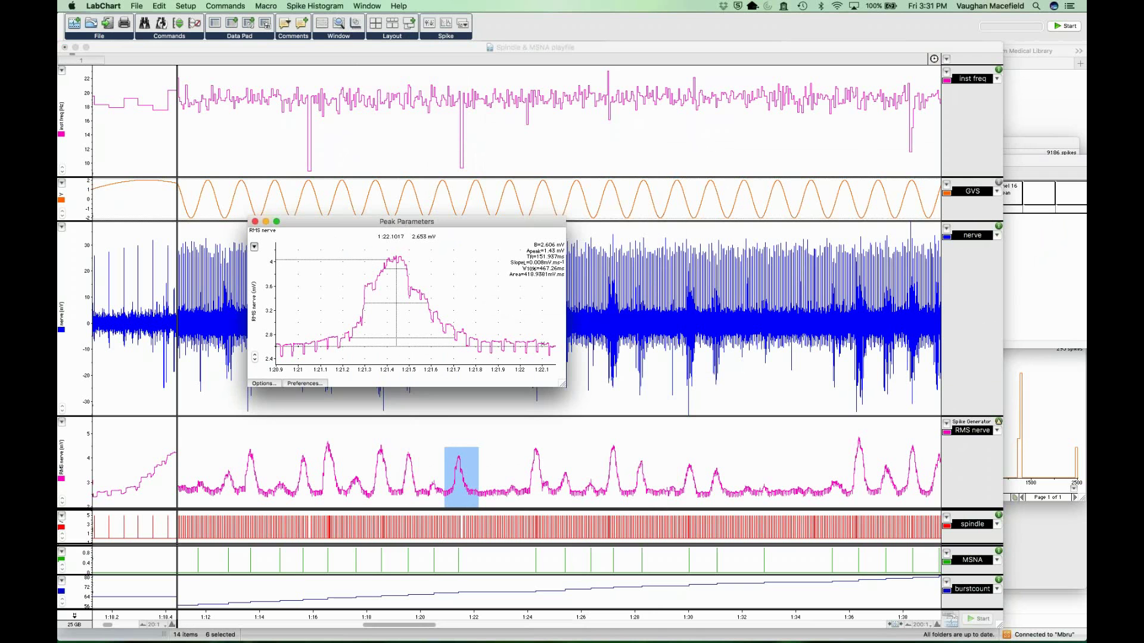
left_click(305, 383)
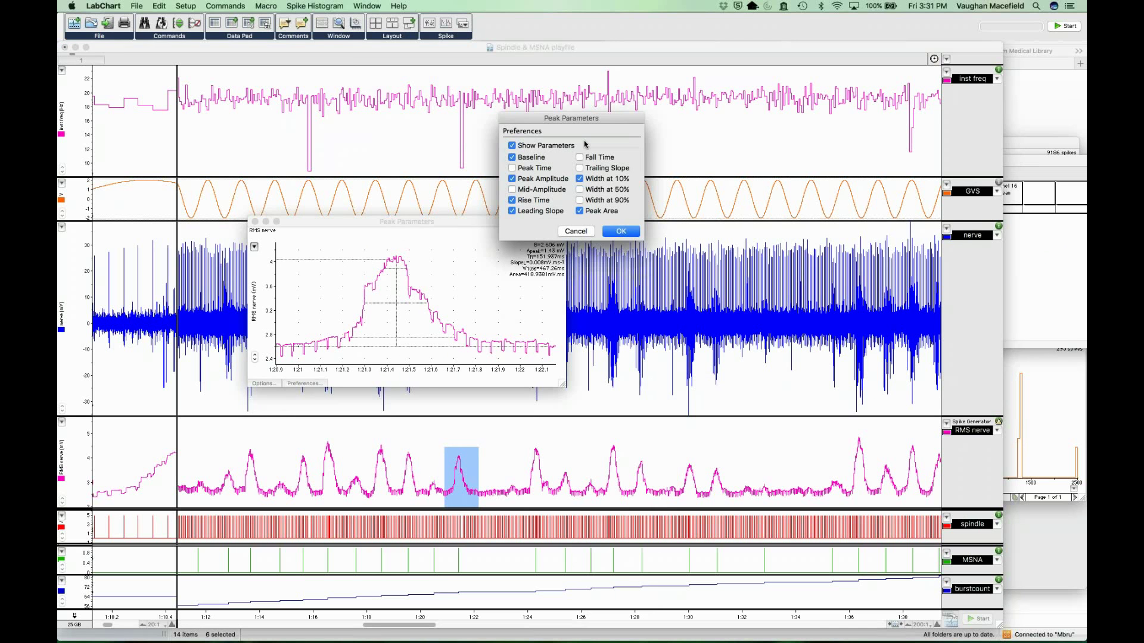
left_click(588, 232)
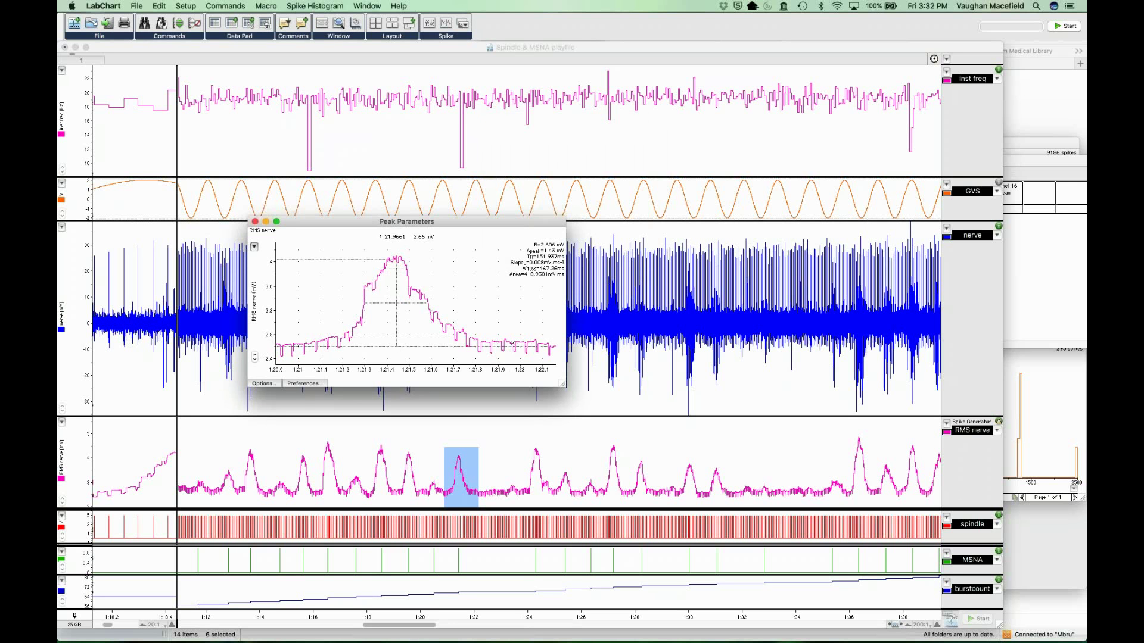
left_click_drag(565, 390, 643, 443)
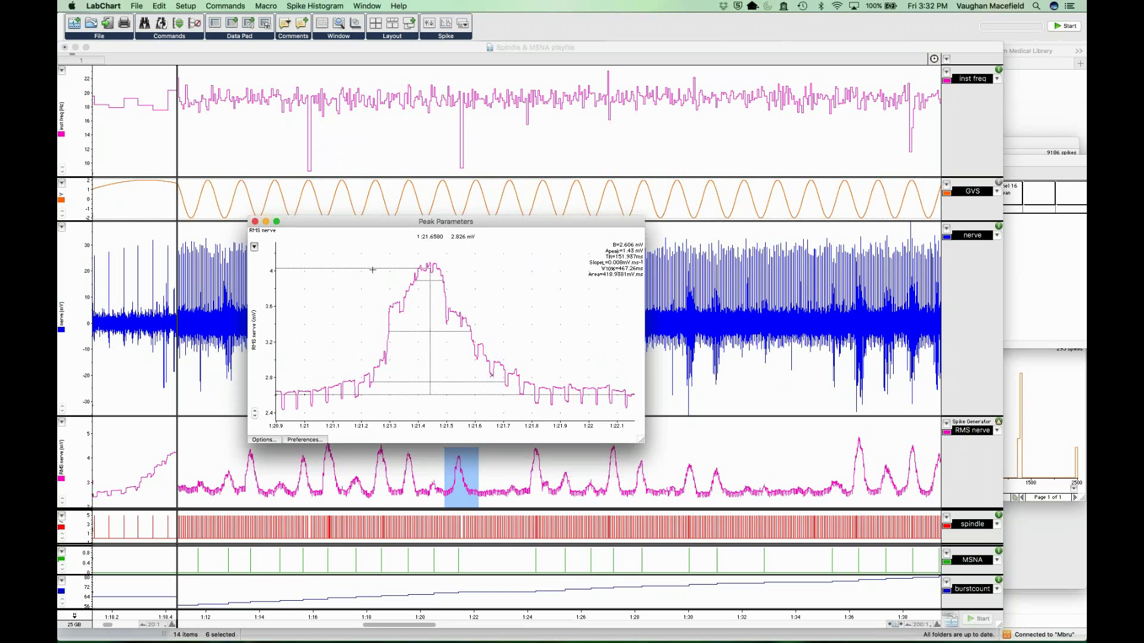
left_click(255, 222)
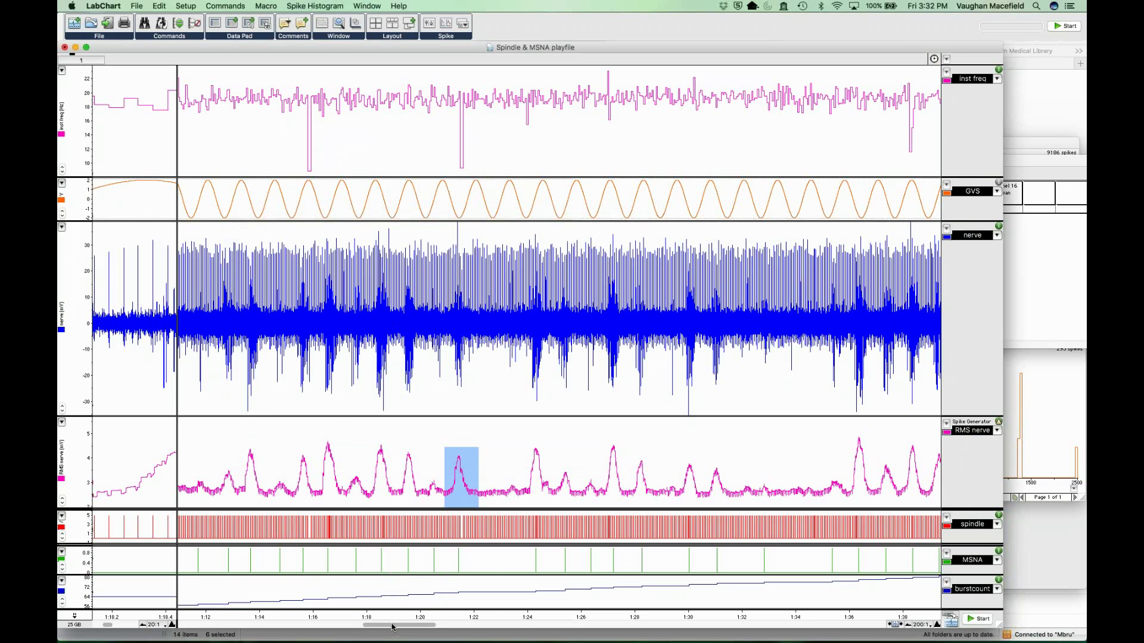
Select the tall RMS nerve burst from about 1:35.9 to 1:37.1 and inspect its Peak Parameters
left_click_drag(417, 624, 456, 624)
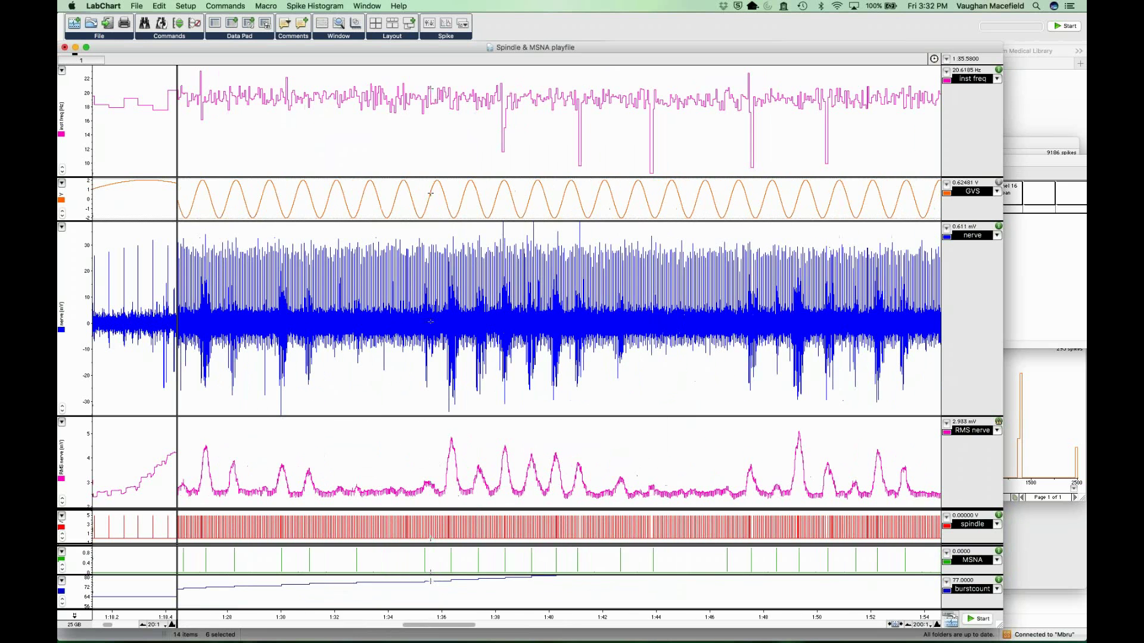
left_click_drag(439, 465, 471, 464)
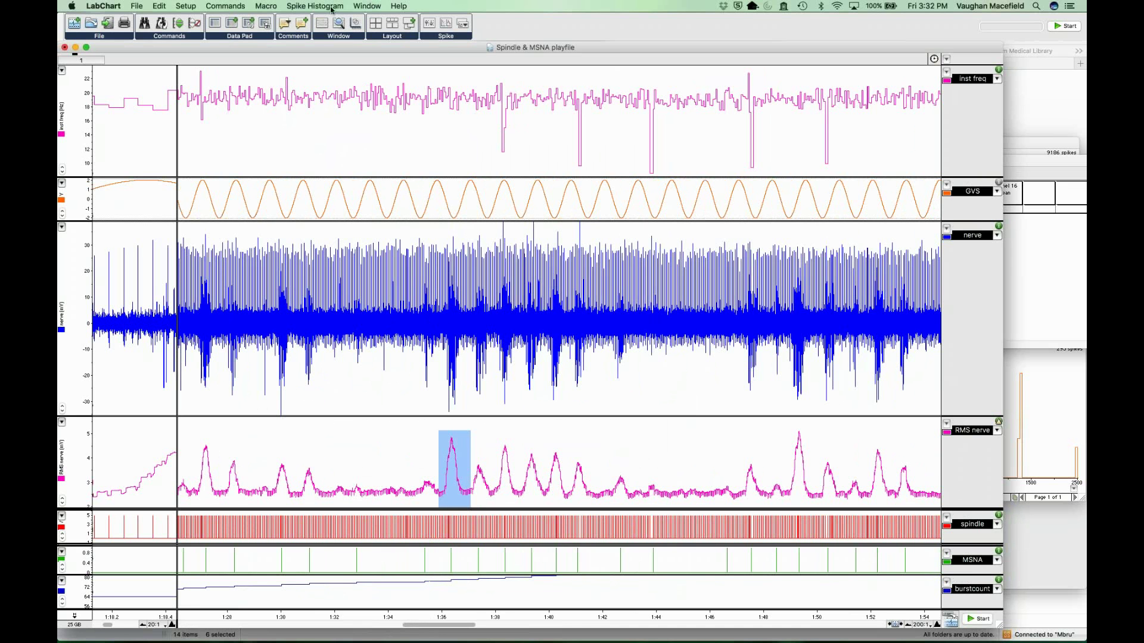
left_click(381, 6)
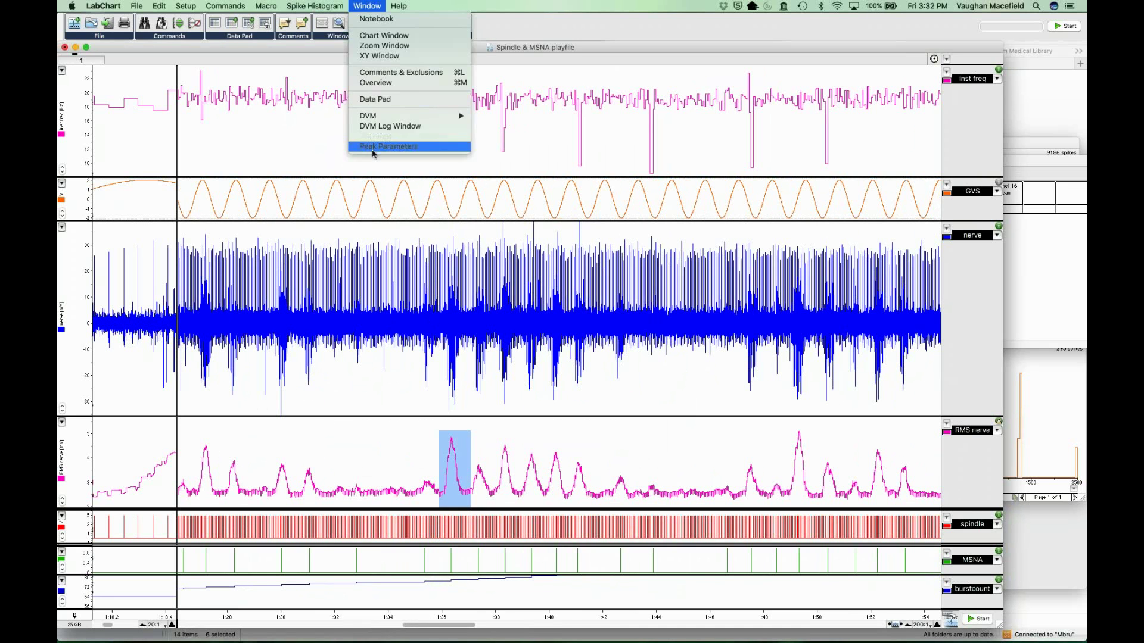
left_click(374, 147)
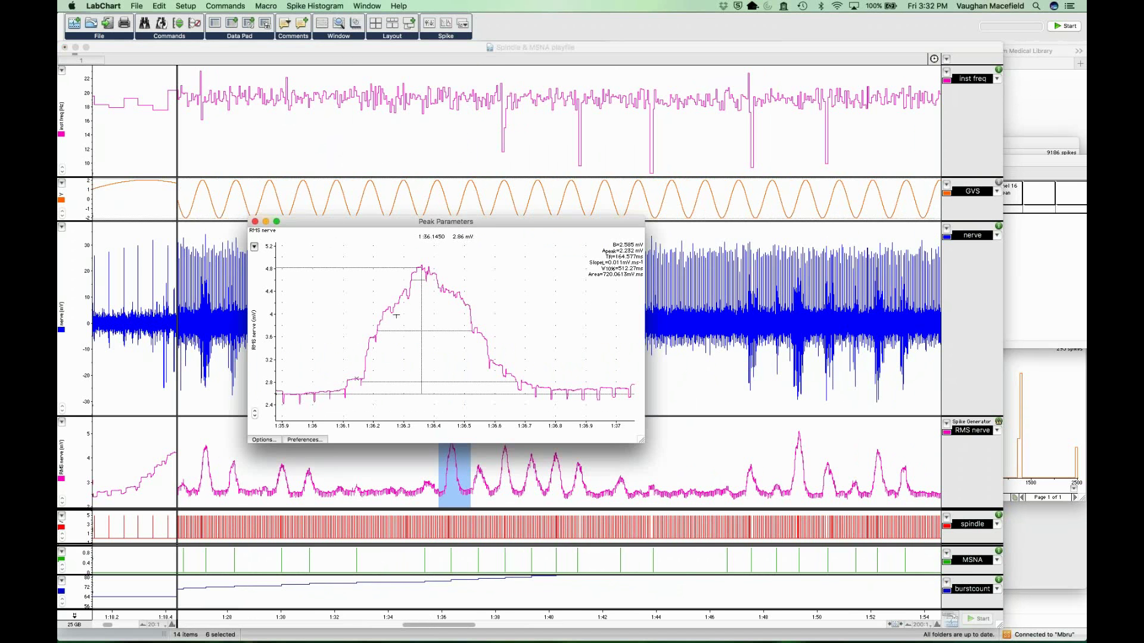
left_click(255, 221)
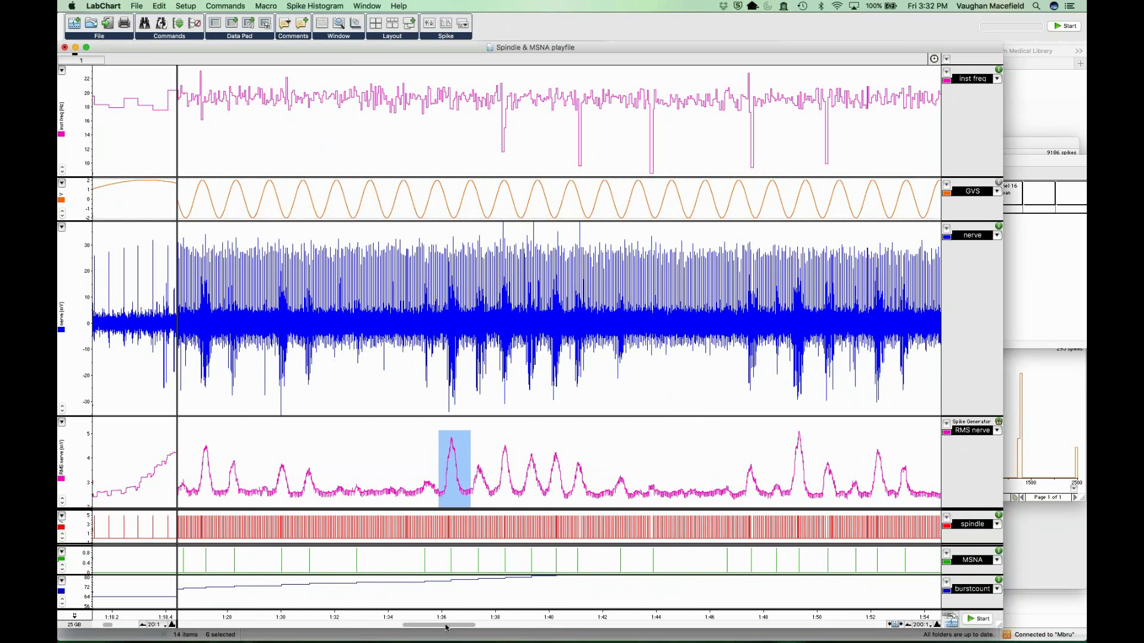
Open the Data Pad and review the RMS nerve peak parameters assigned to columns 5, 6 and 7
scroll(441, 194, "left", 10)
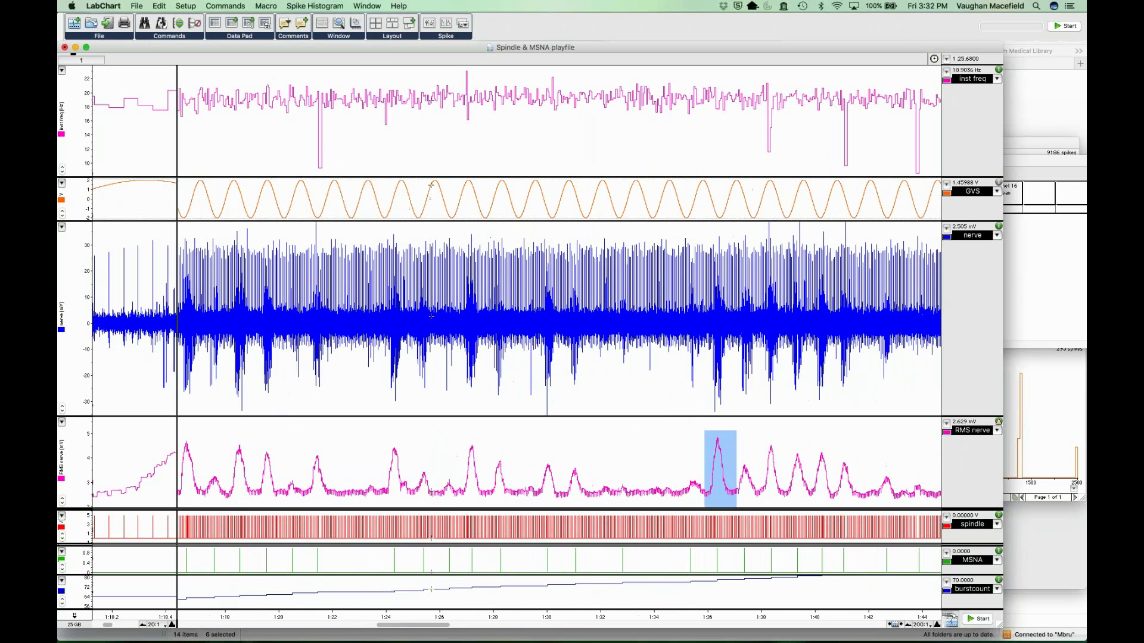
left_click(367, 6)
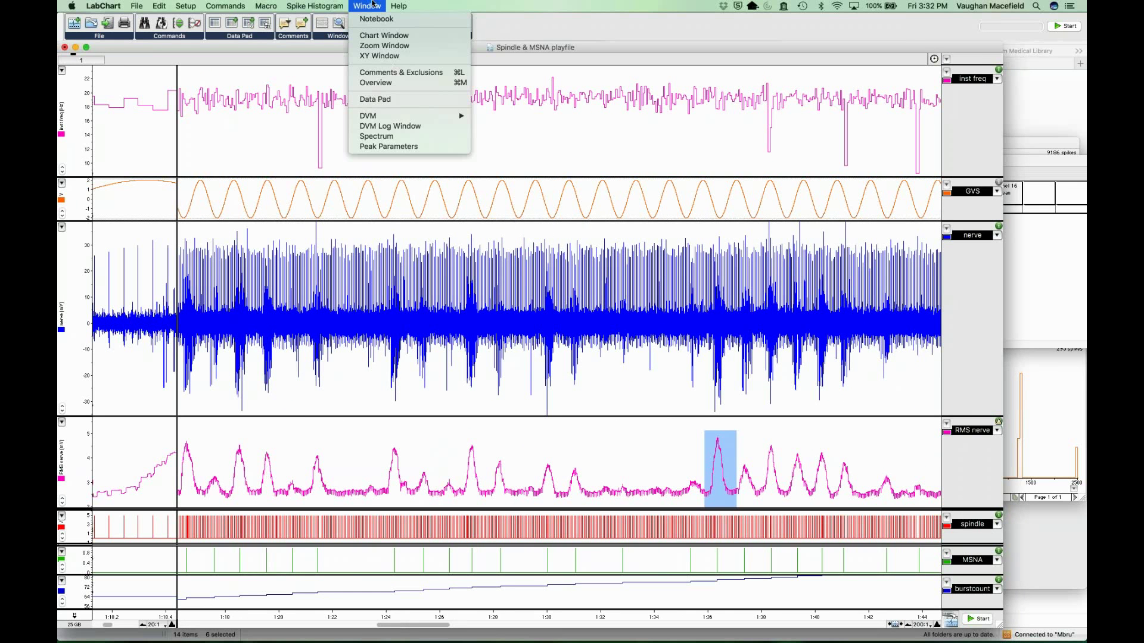
left_click(388, 99)
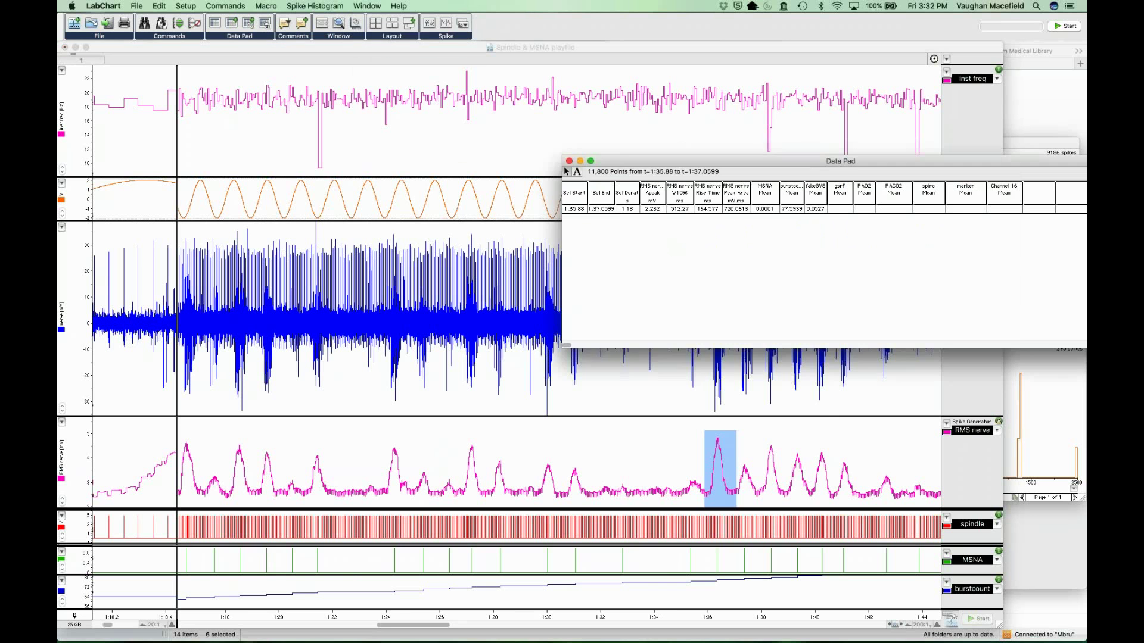
left_click(679, 193)
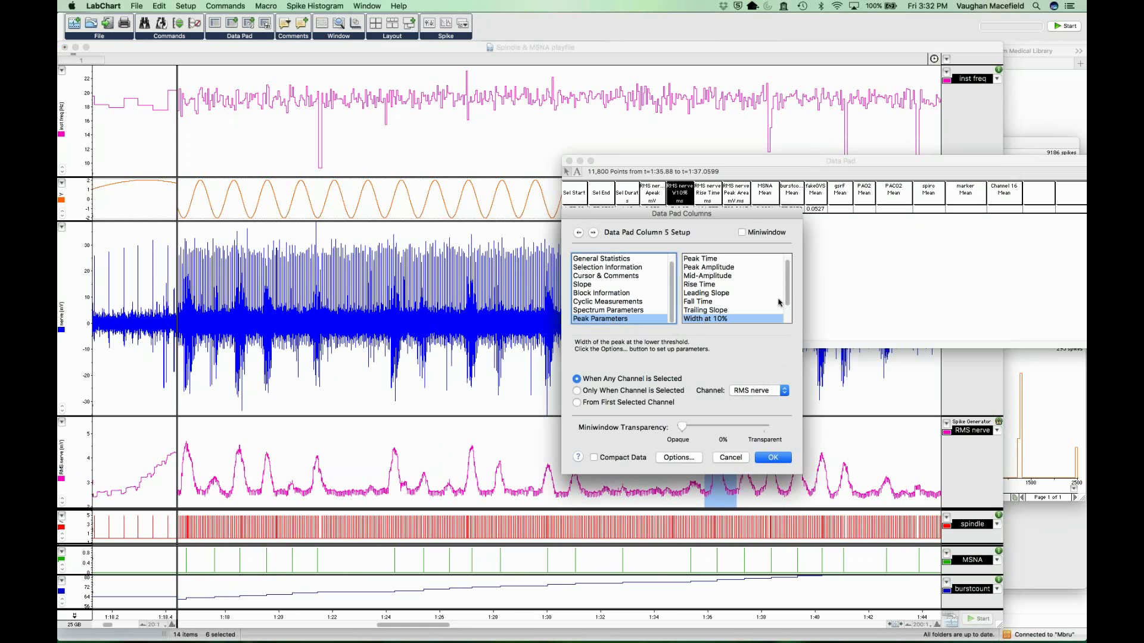
left_click_drag(790, 292, 792, 314)
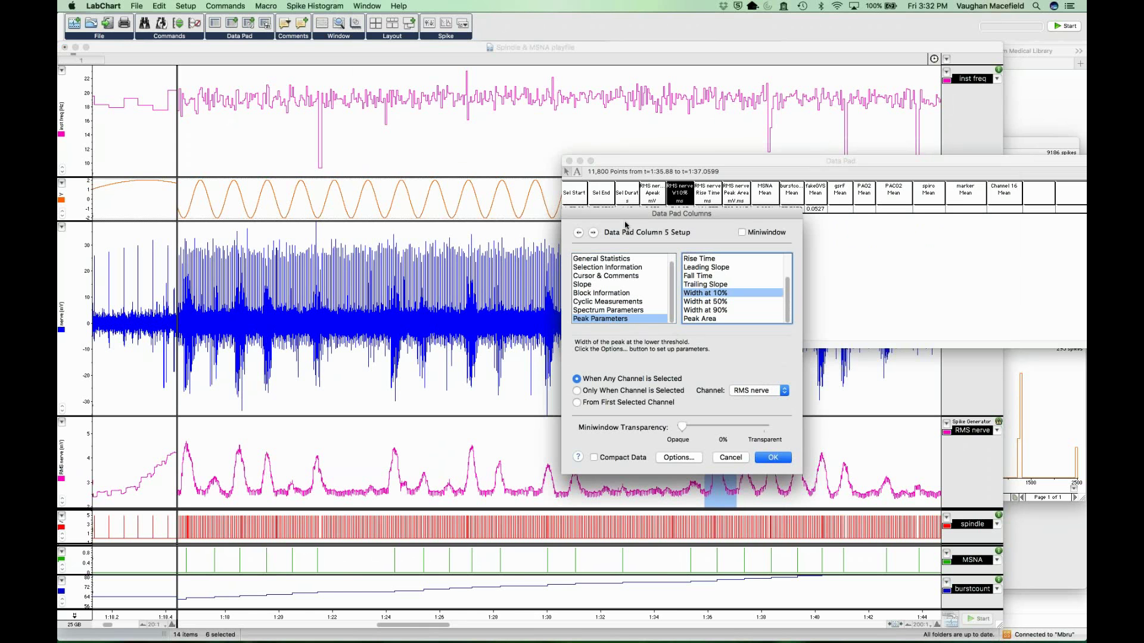
left_click(593, 232)
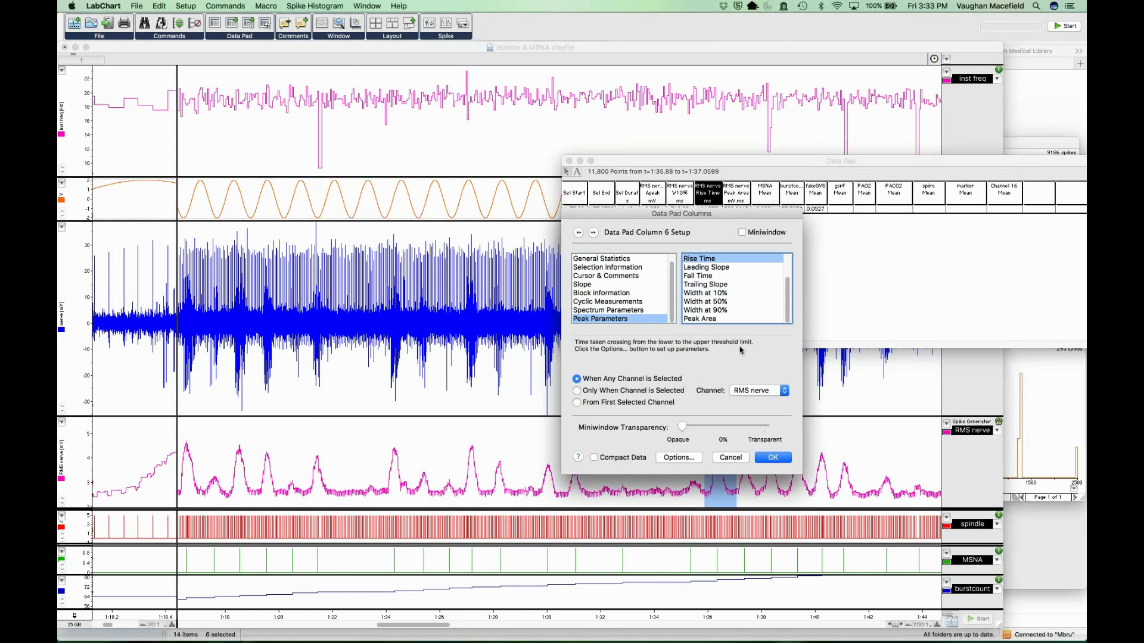
left_click(594, 233)
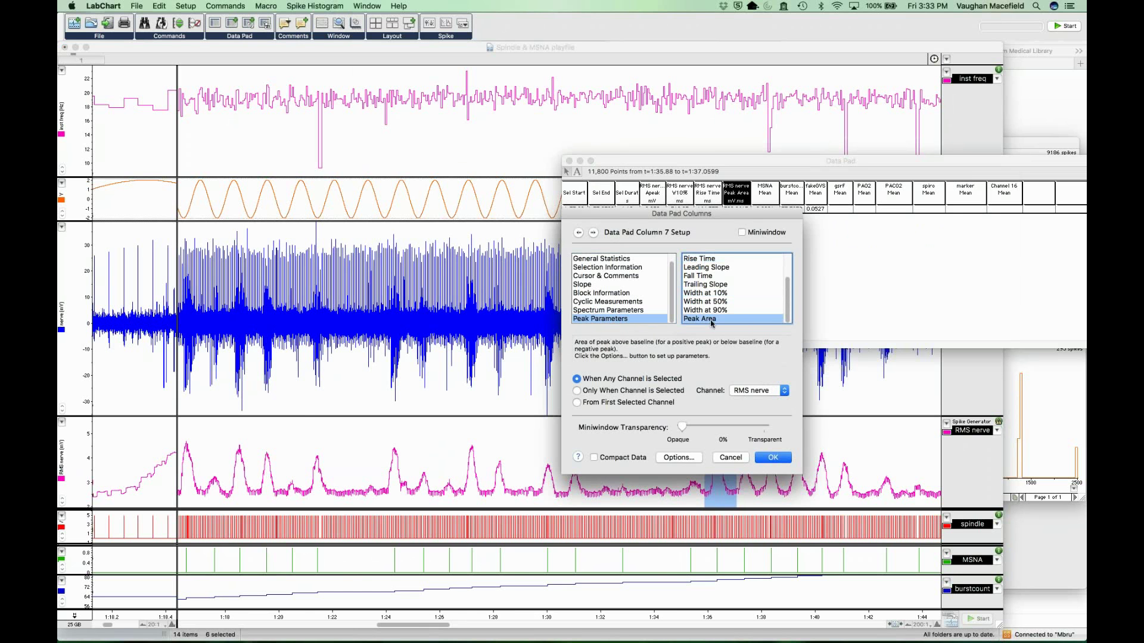
scroll(712, 281, "up", 3)
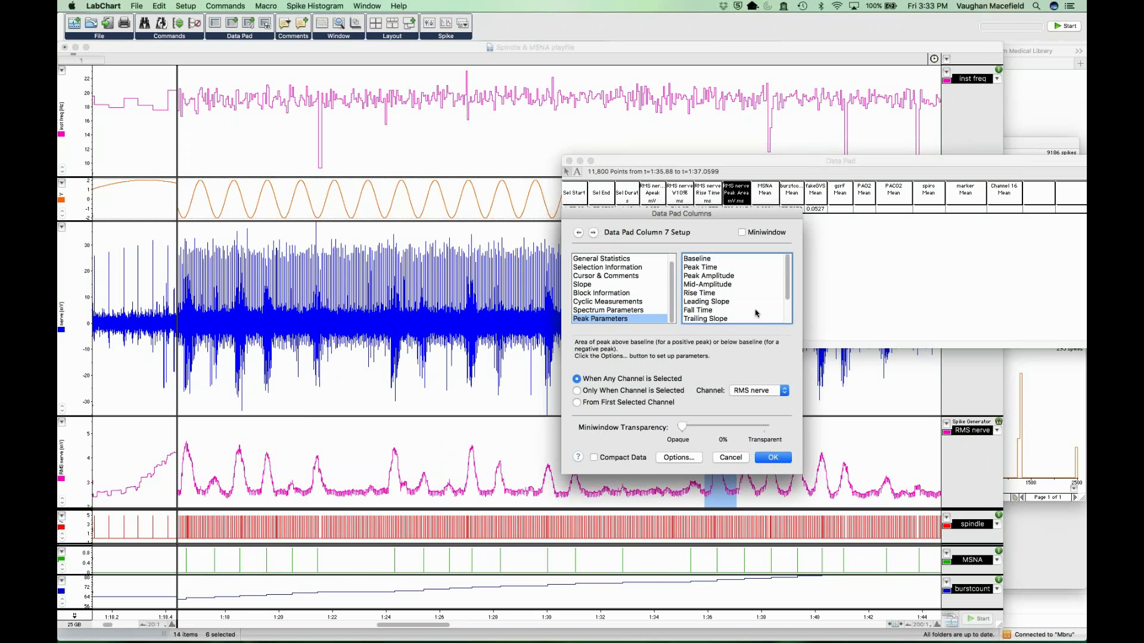
scroll(755, 312, "down", 3)
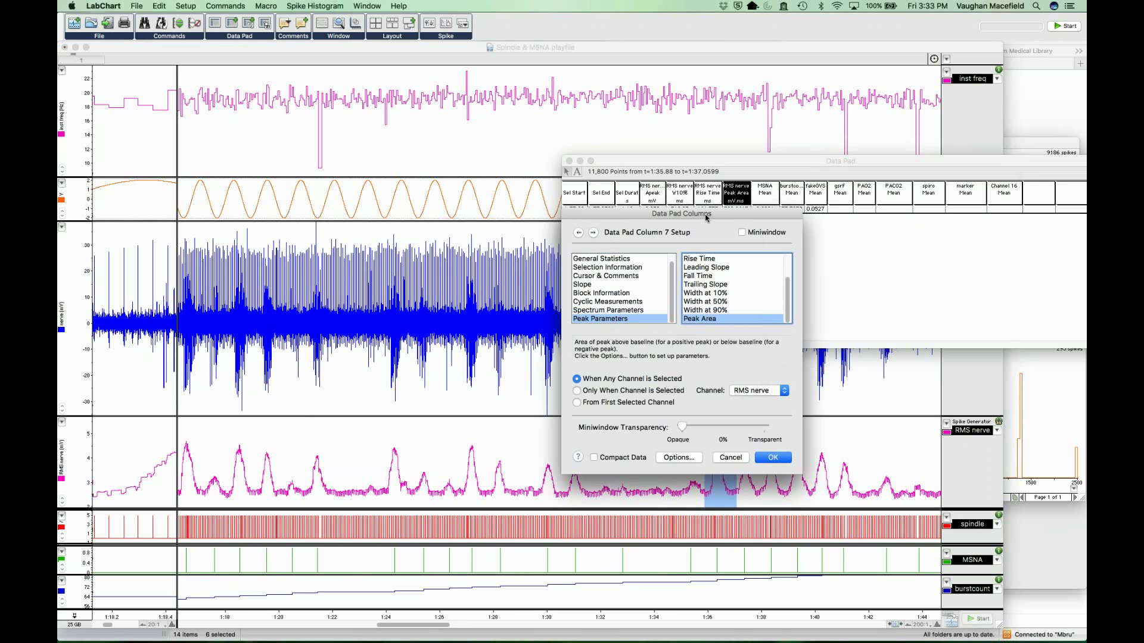
left_click_drag(710, 216, 448, 191)
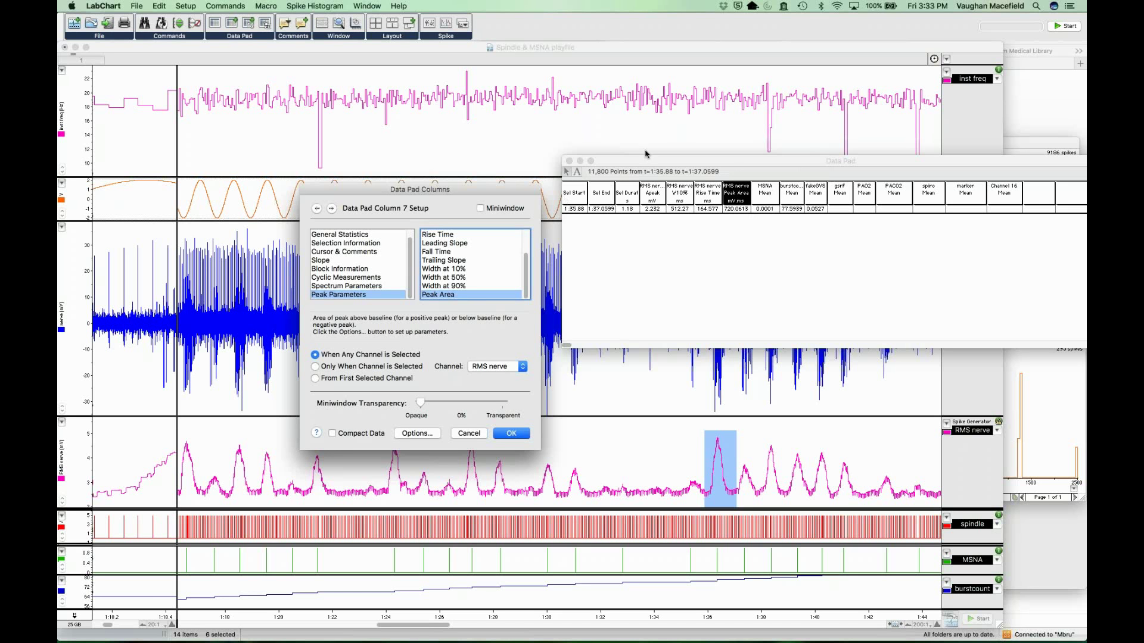
left_click(511, 433)
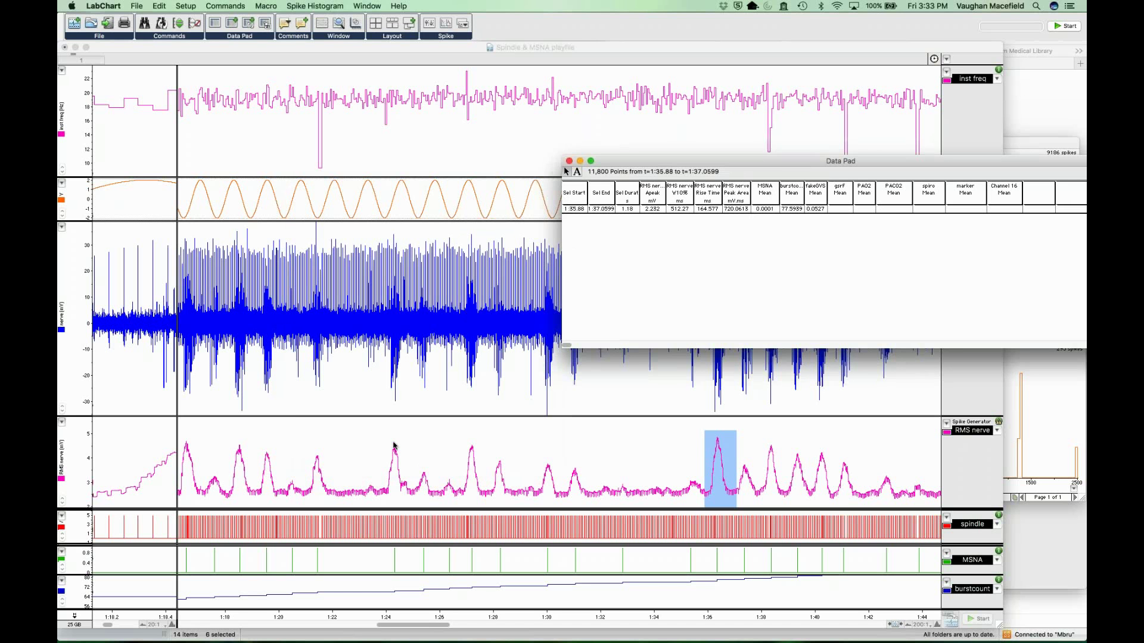
Select the RMS nerve burst from about 1:23.8 to 1:24.8 and add its measurements to the Data Pad
left_click_drag(655, 161, 264, 113)
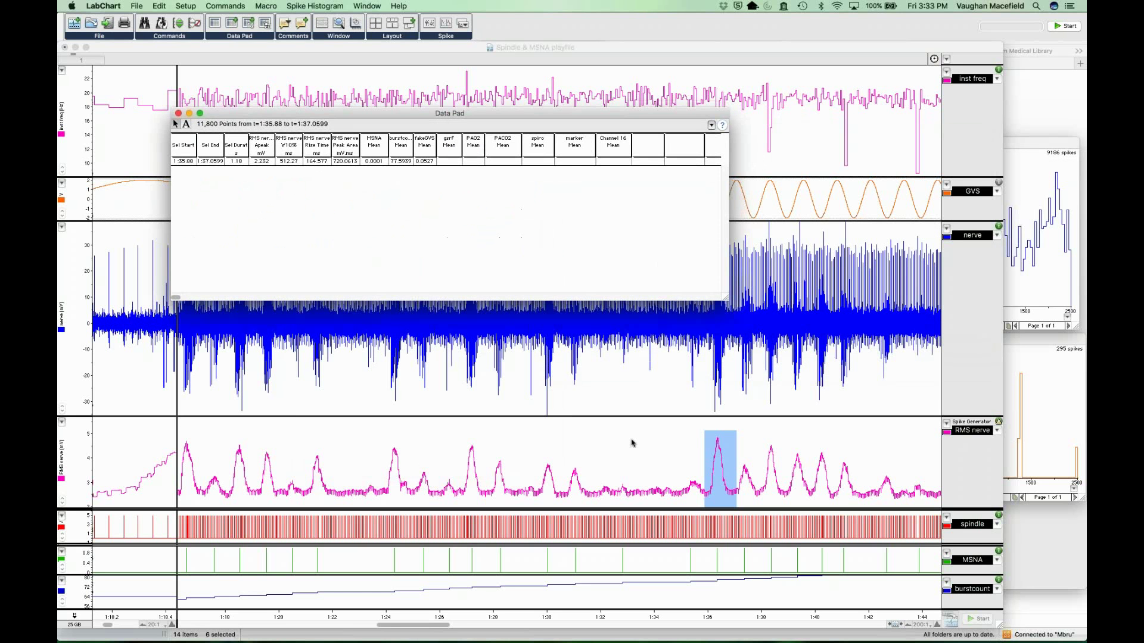
left_click(753, 416)
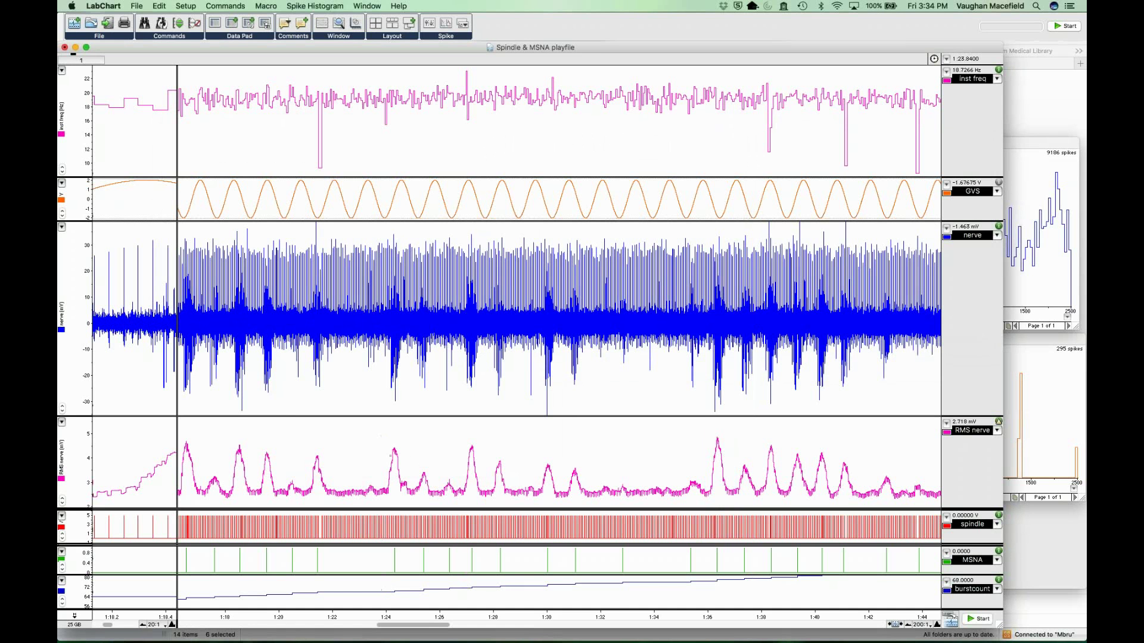
left_click_drag(381, 441, 409, 441)
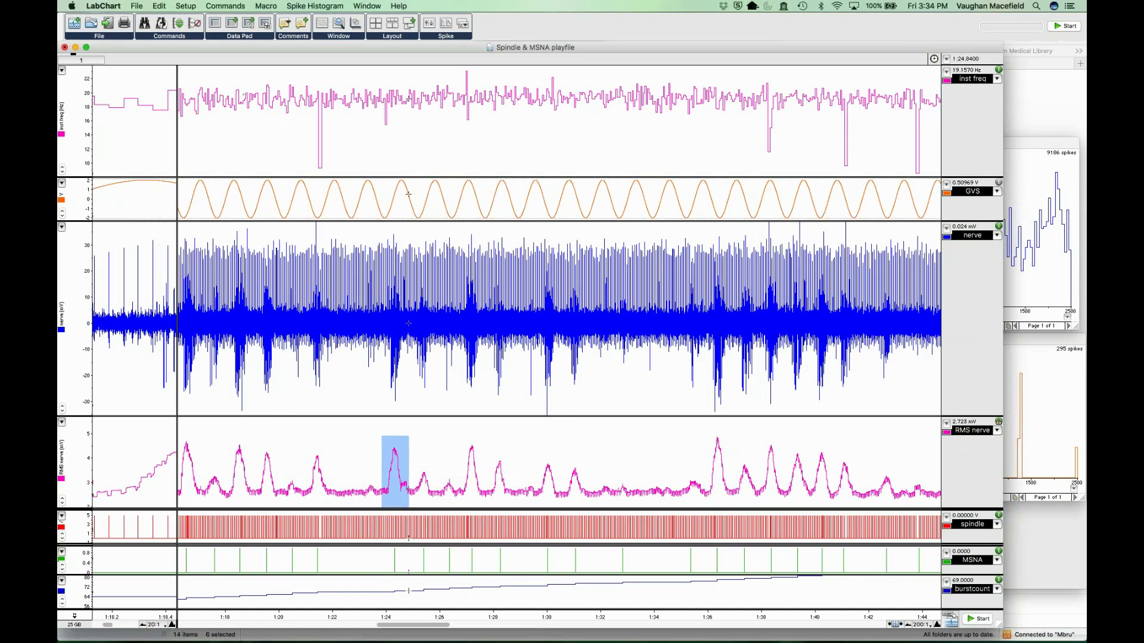
left_click(225, 6)
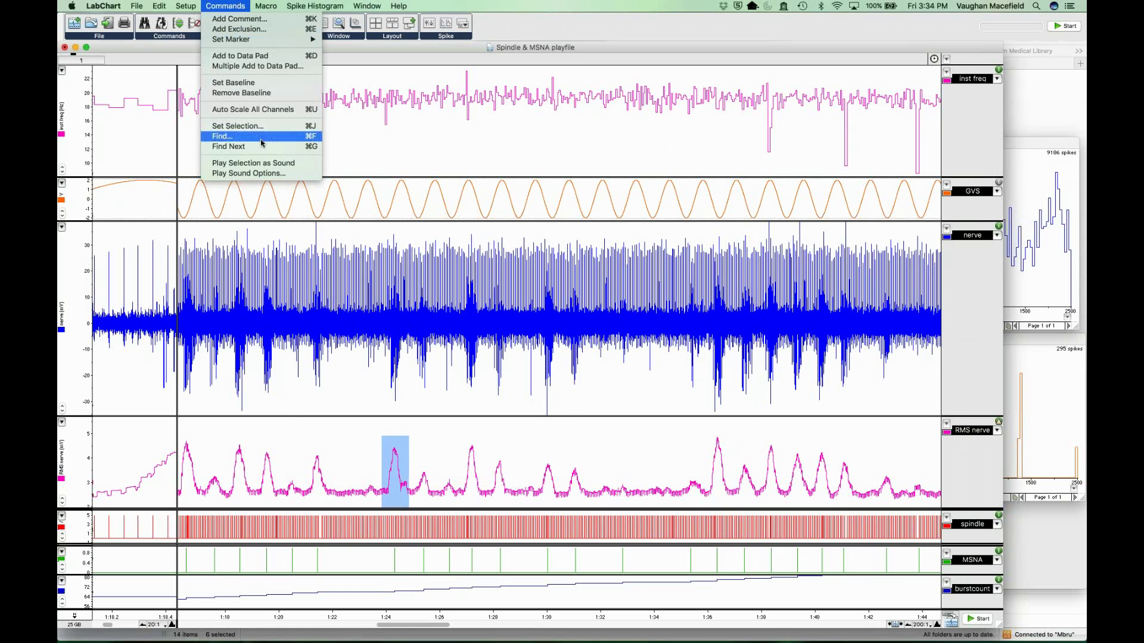
left_click(249, 57)
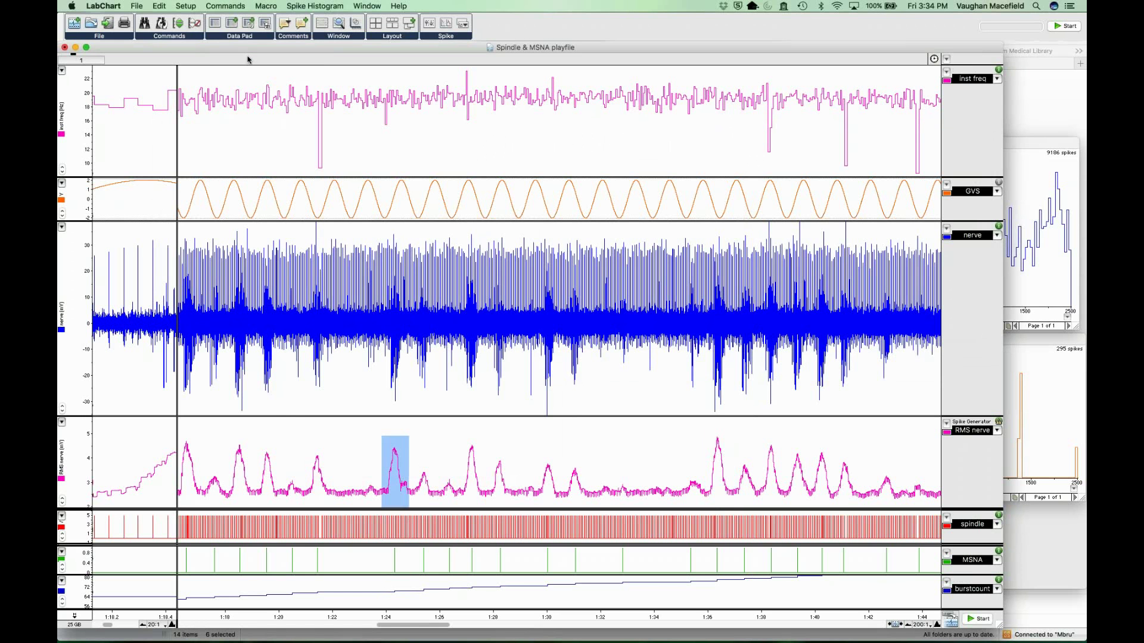
left_click(180, 318)
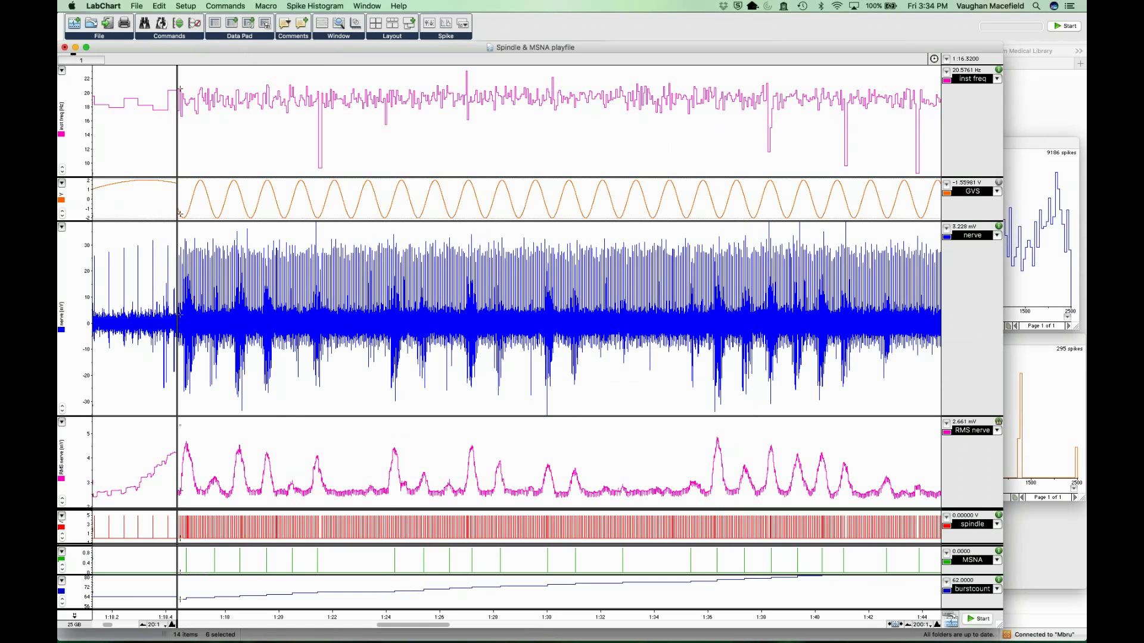
left_click(215, 6)
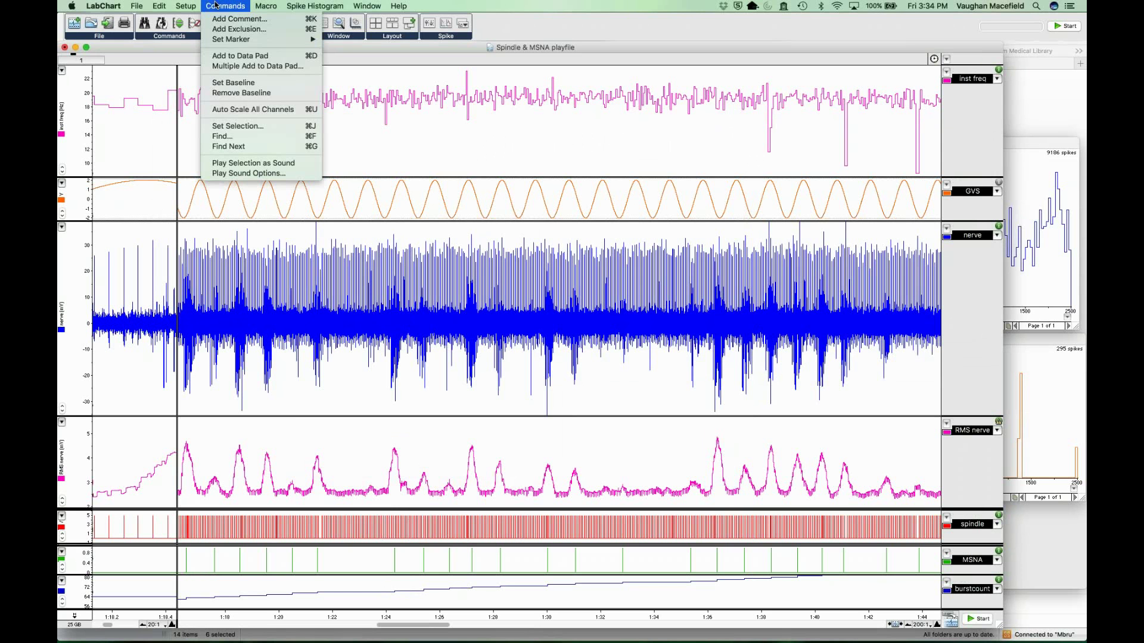
left_click(247, 66)
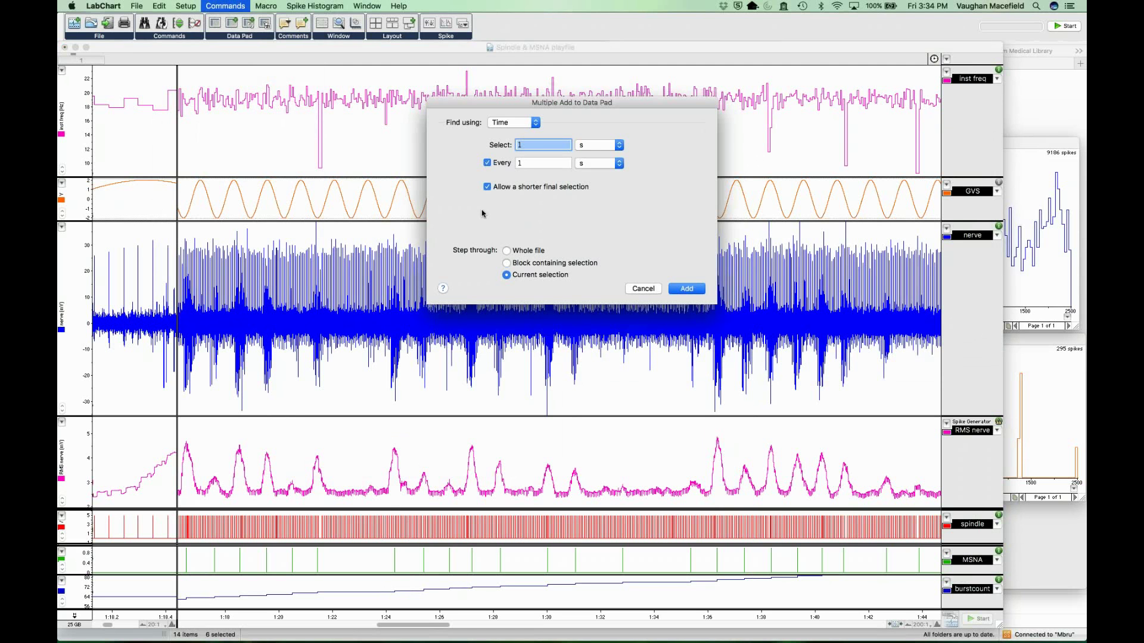
left_click(643, 288)
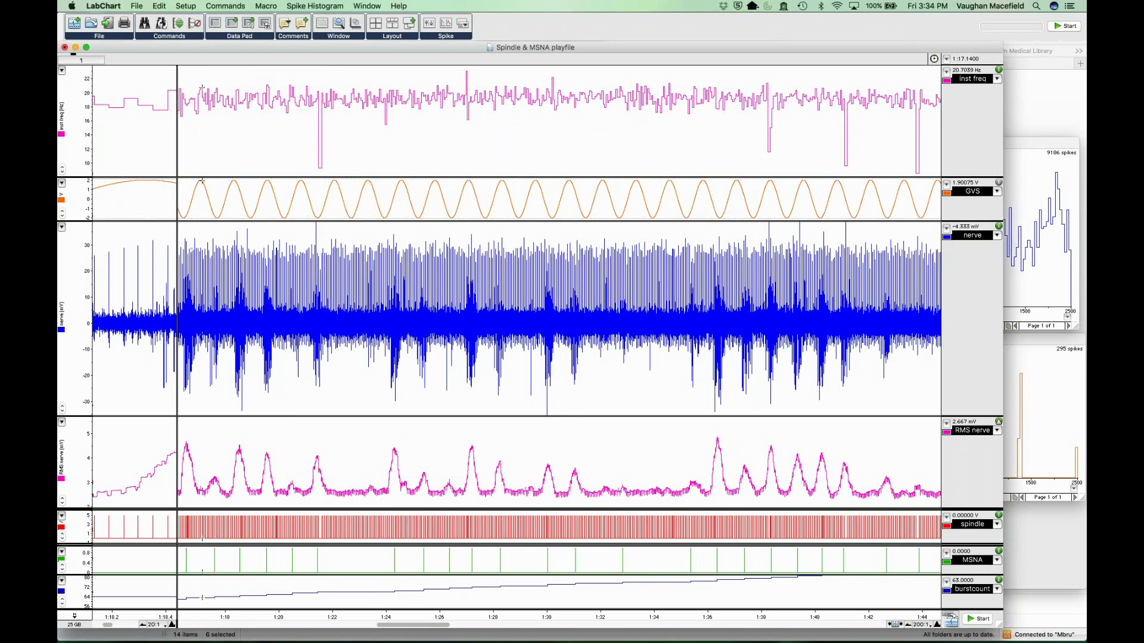
Select the nerve trace from about 1:17.5 to 1:41.6 and multiple-add 1 s selections every 1 s within the current selection to the Data Pad
left_click_drag(210, 321, 858, 439)
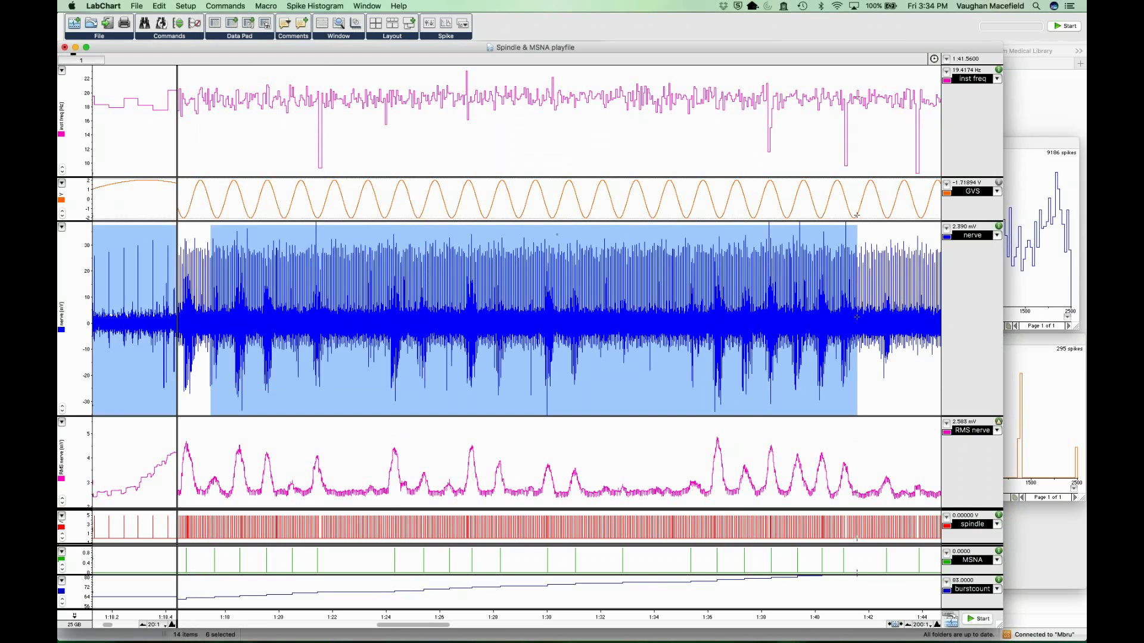
left_click(226, 6)
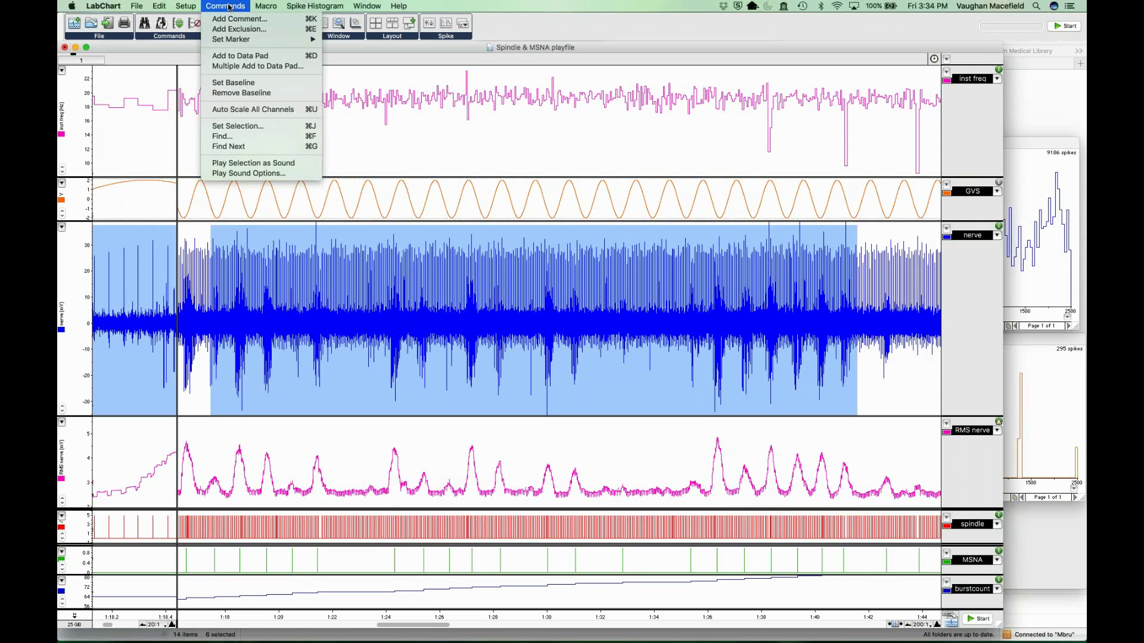
left_click(243, 66)
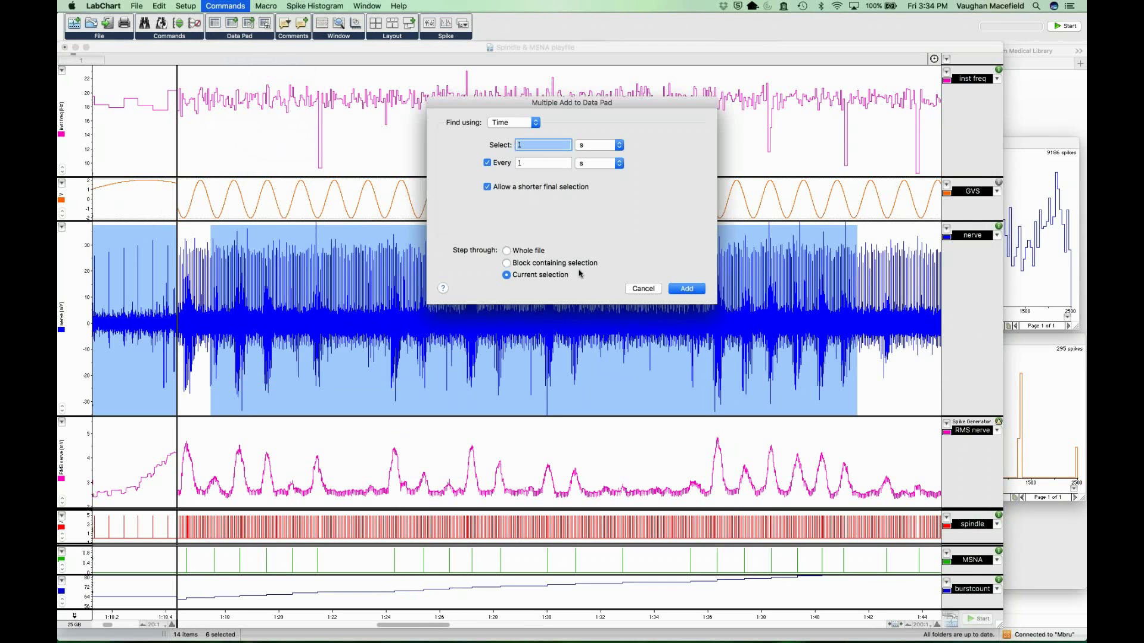
left_click(507, 275)
left_click(678, 294)
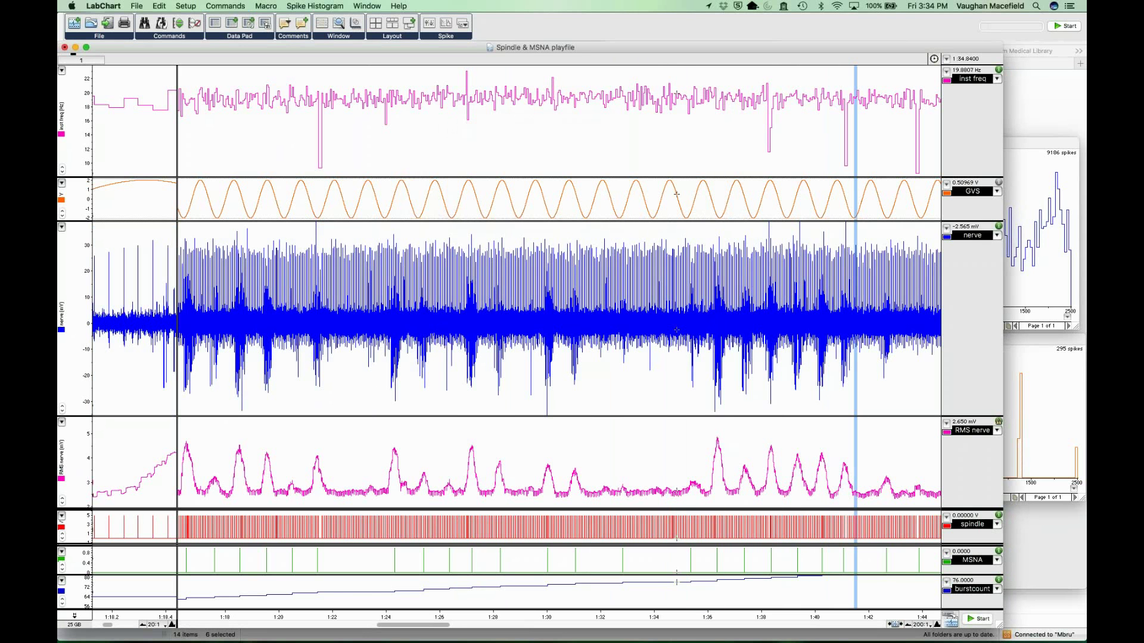
Open the Data Pad and enlarge its window to examine all rows of extracted measurements
left_click(368, 5)
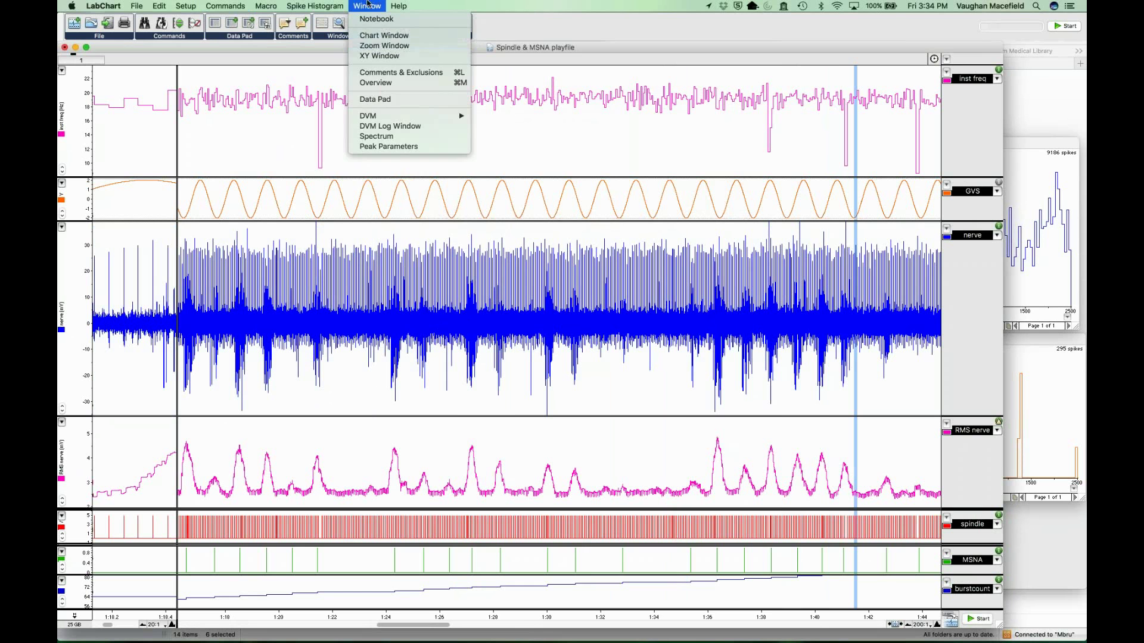
left_click(376, 100)
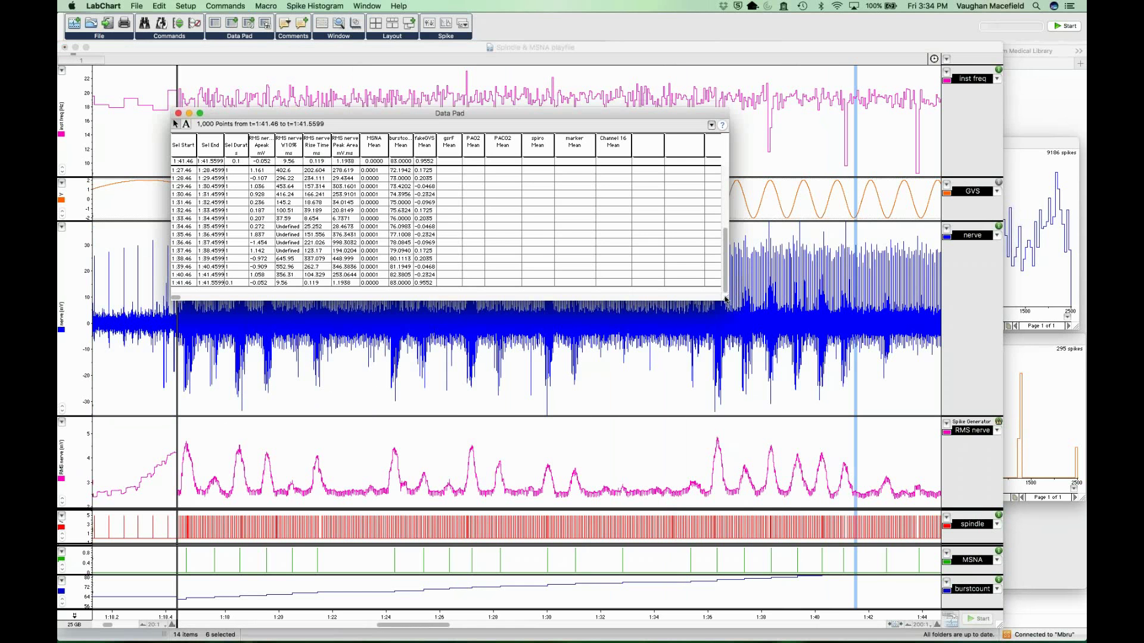
left_click_drag(726, 299, 724, 492)
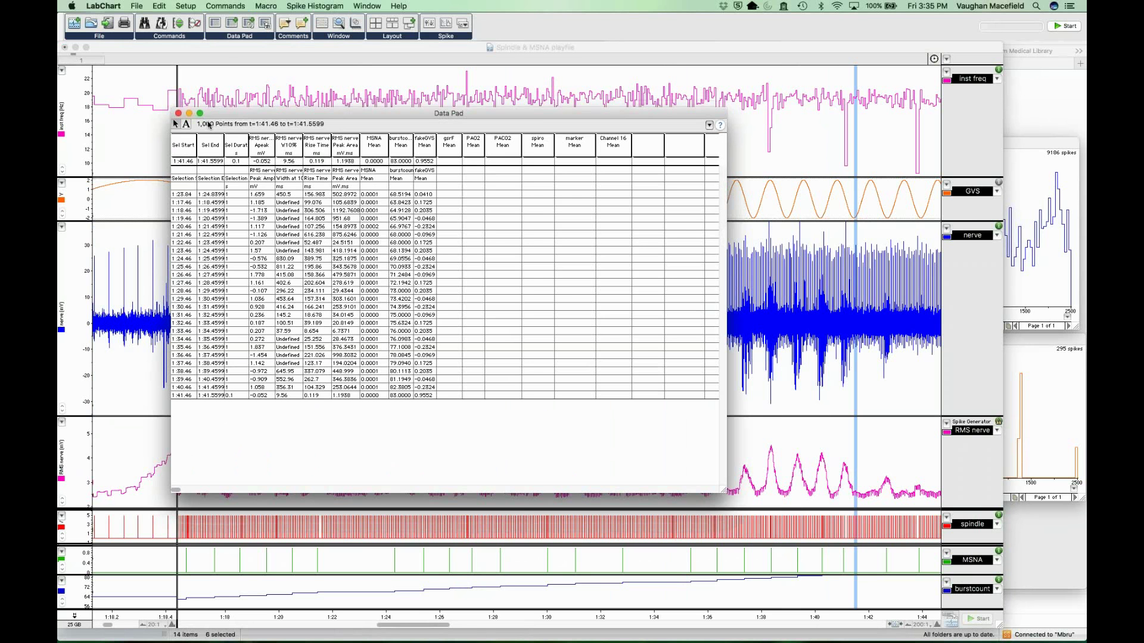
Review the Save As formats, including Data Pad as Text, and leave without saving
left_click(136, 6)
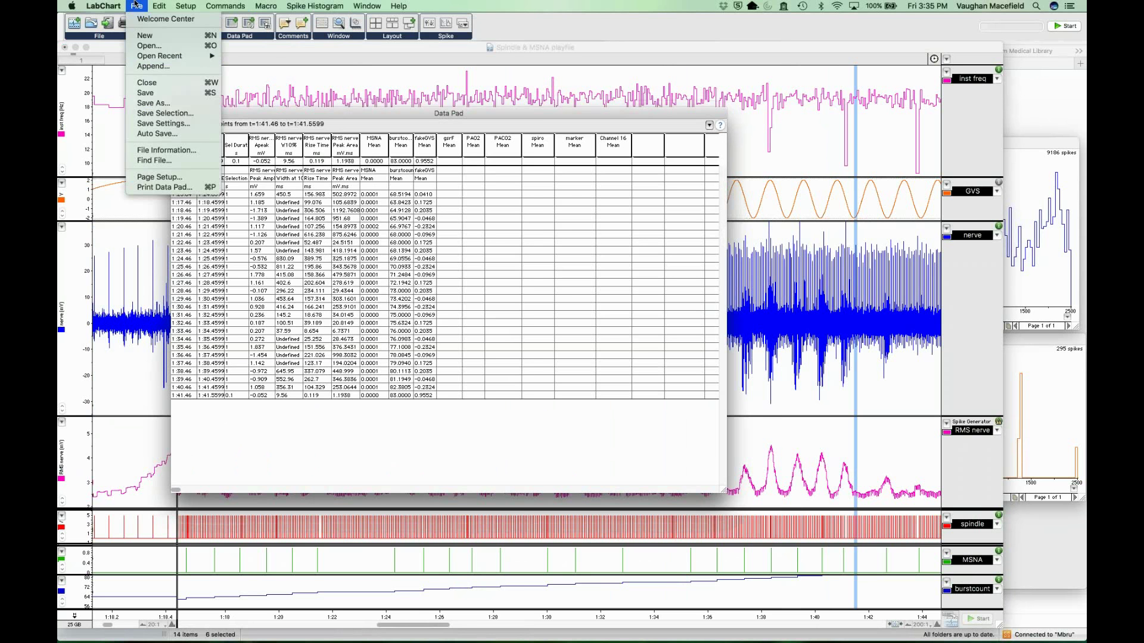
left_click(150, 103)
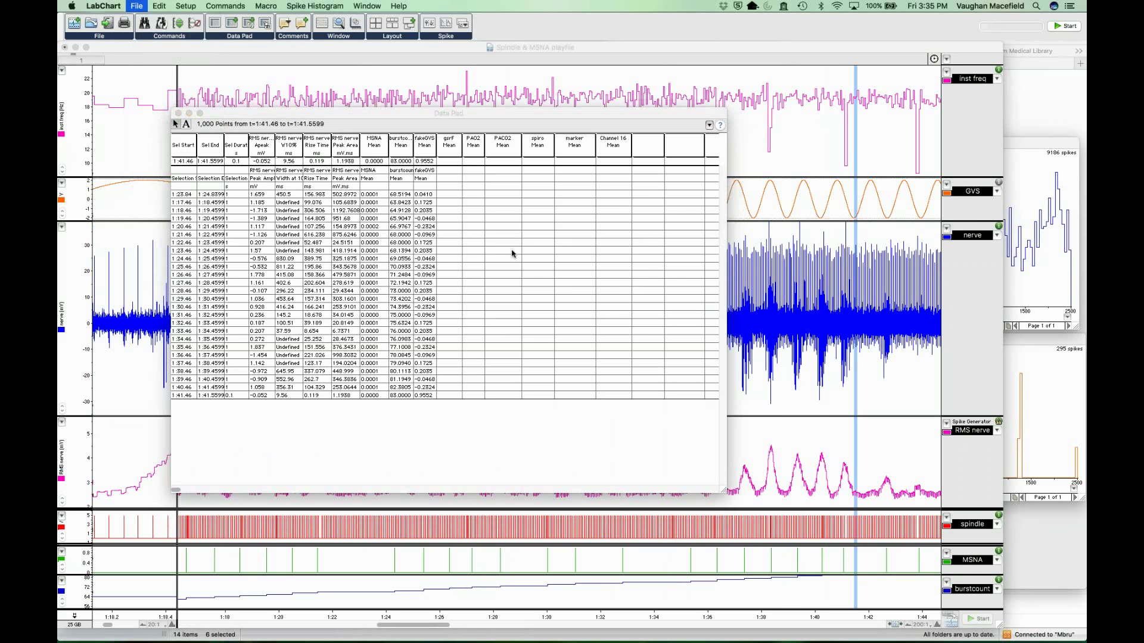
left_click(632, 381)
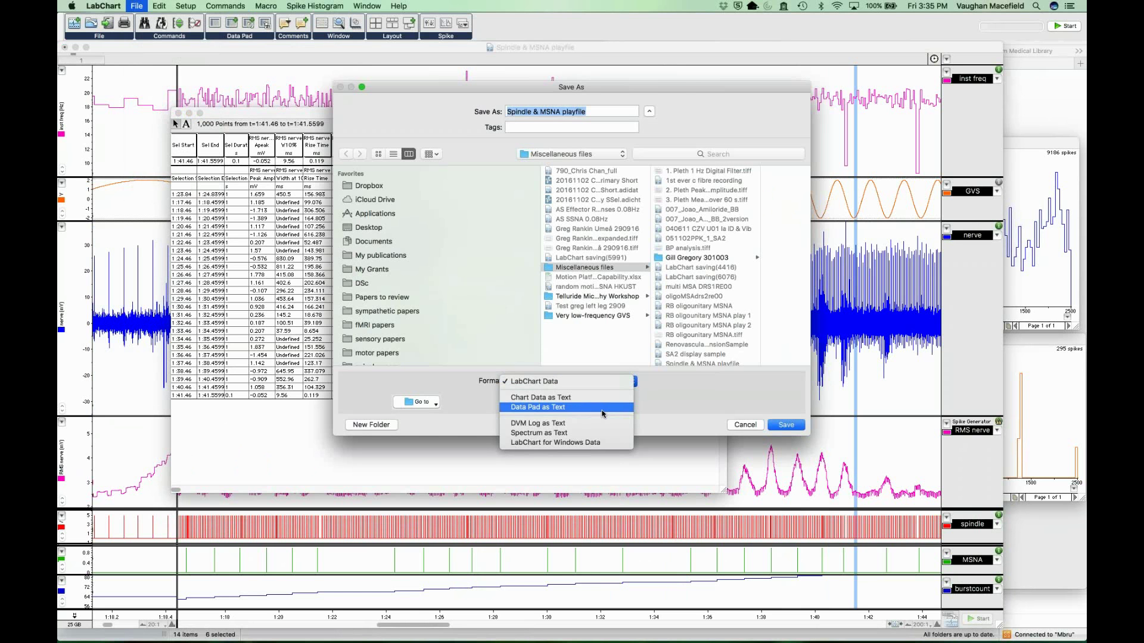
left_click(712, 413)
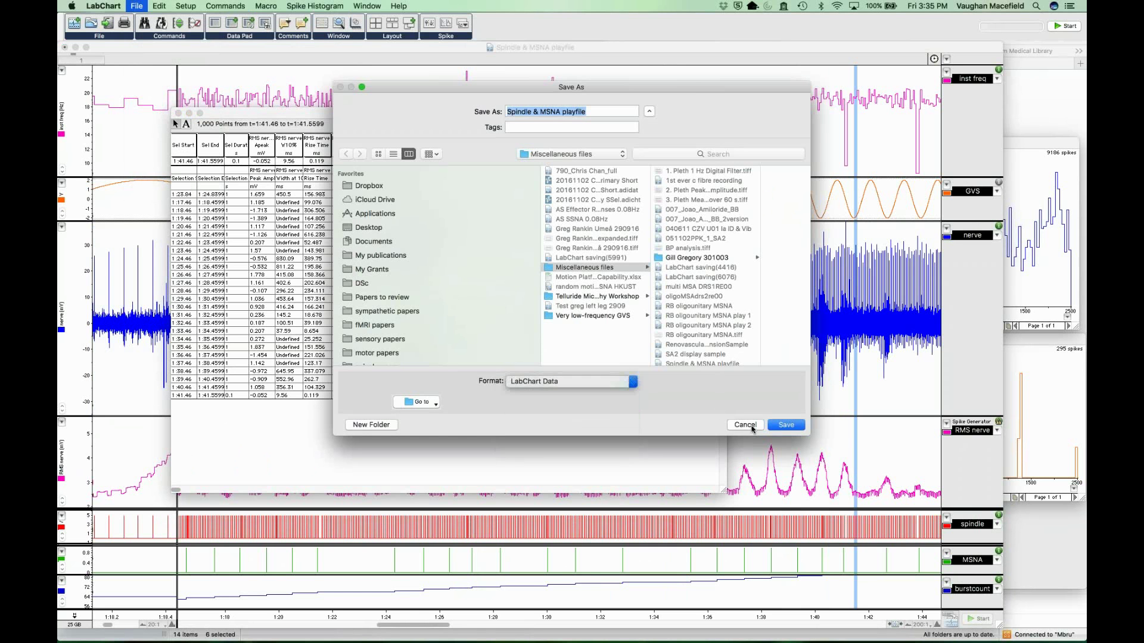
left_click(746, 425)
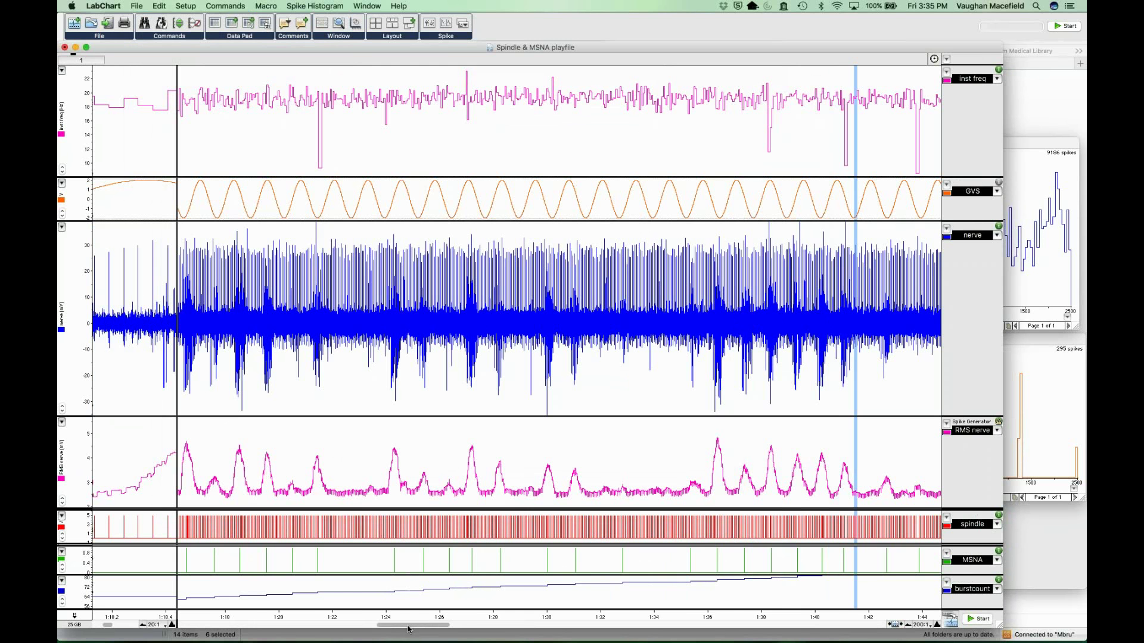
Widen the narrow pane of the split chart, set its time compression to 100:1, and show about 1:32 to 1:55 in the other pane
left_click_drag(412, 629, 407, 630)
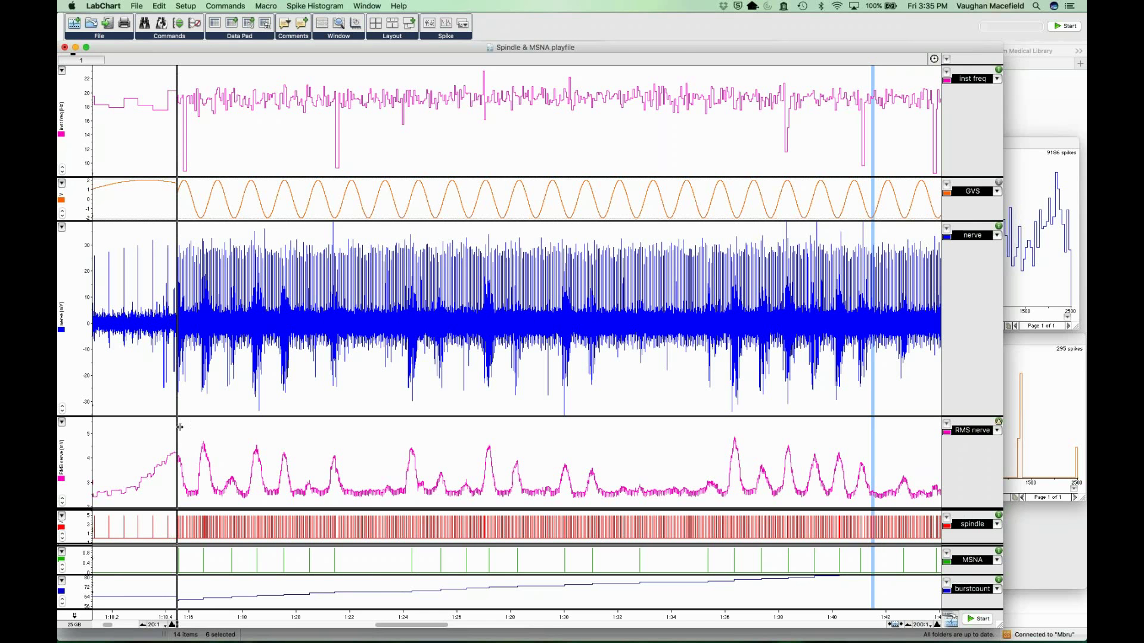
left_click_drag(179, 426, 312, 429)
left_click(277, 625)
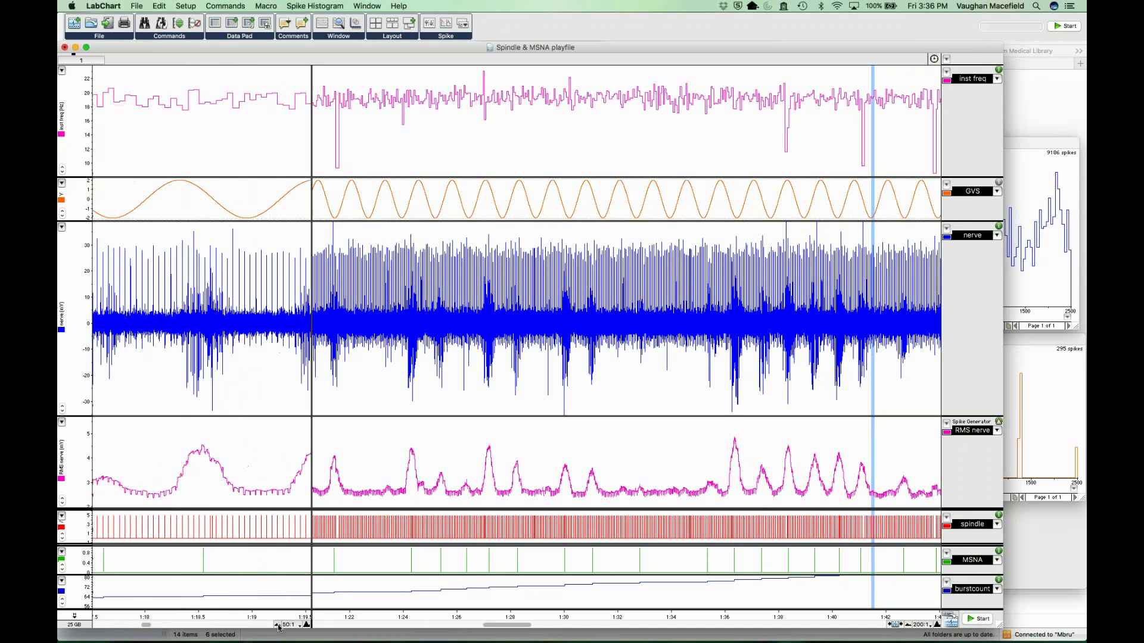
left_click(277, 625)
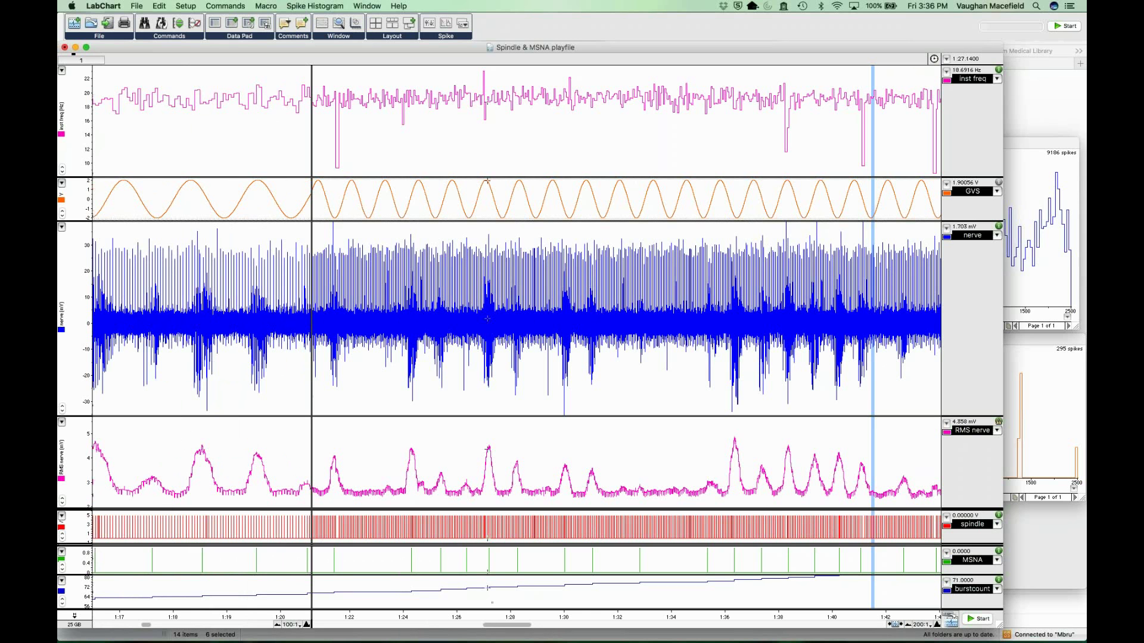
left_click_drag(495, 625, 517, 626)
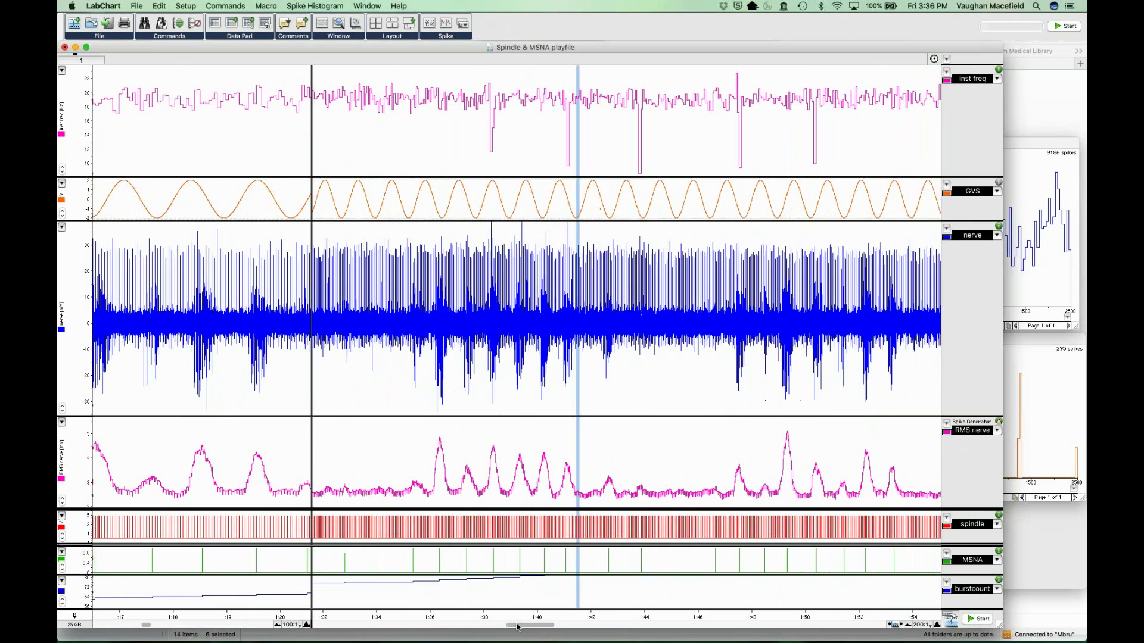